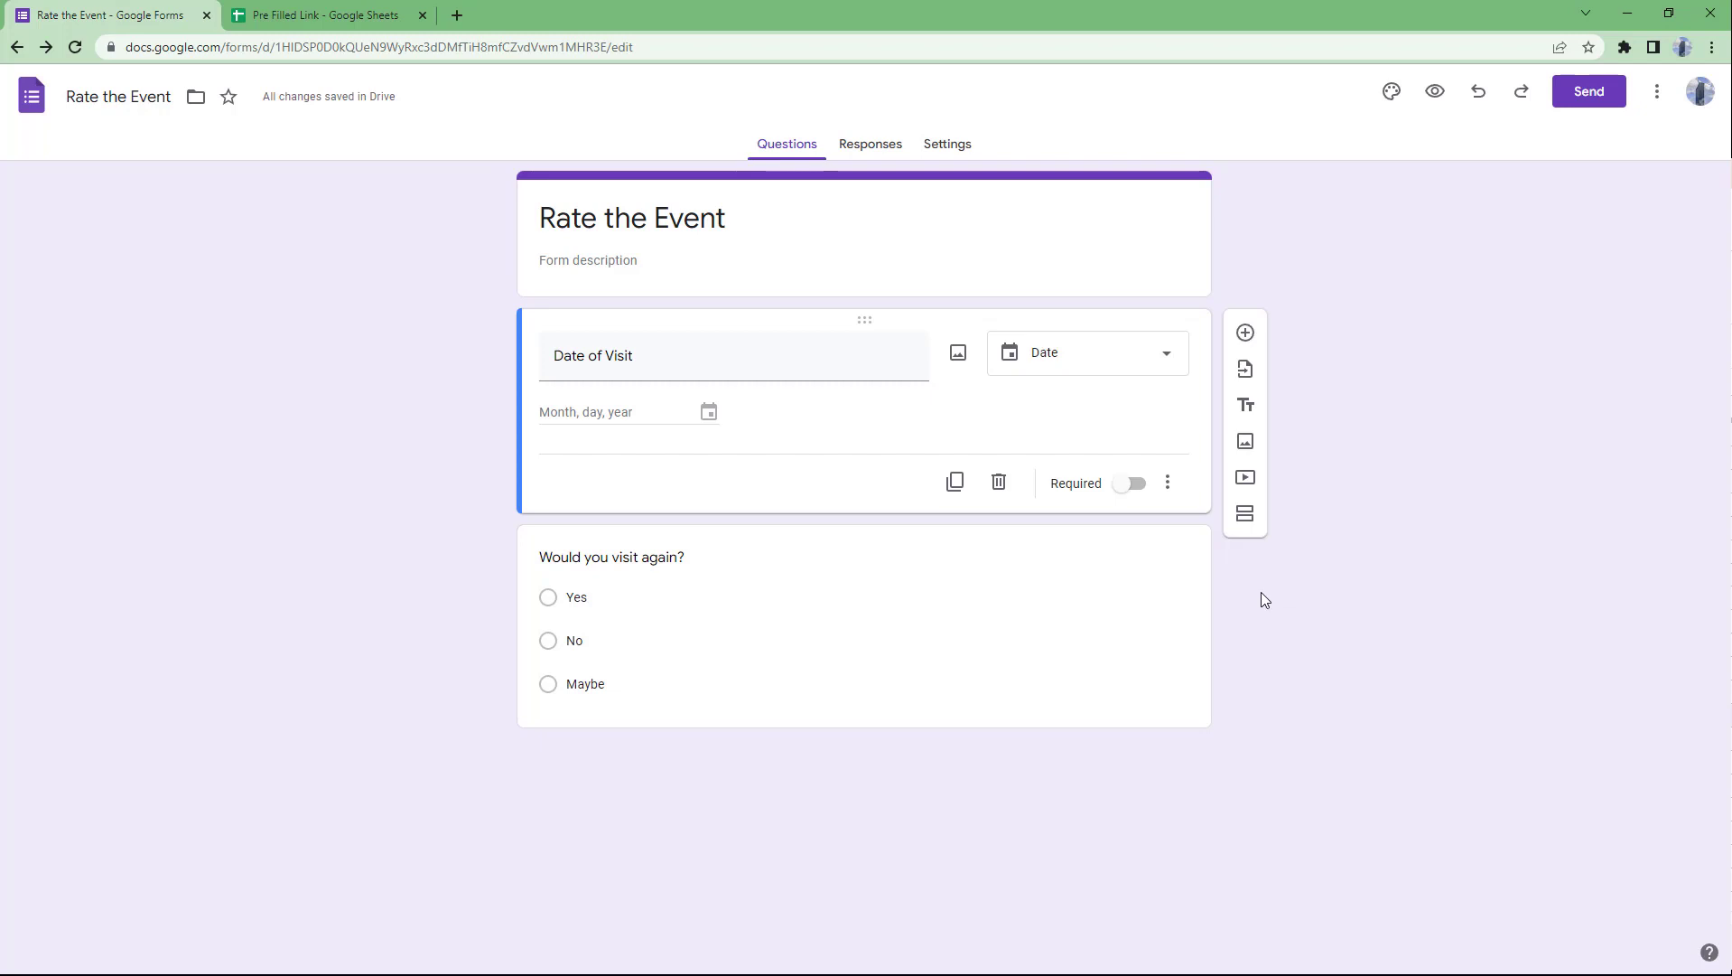
Step: Generate and copy a pre-filled link for the form with Date of Visit 05/19/2022 and Yes for visiting again
left_click(1657, 97)
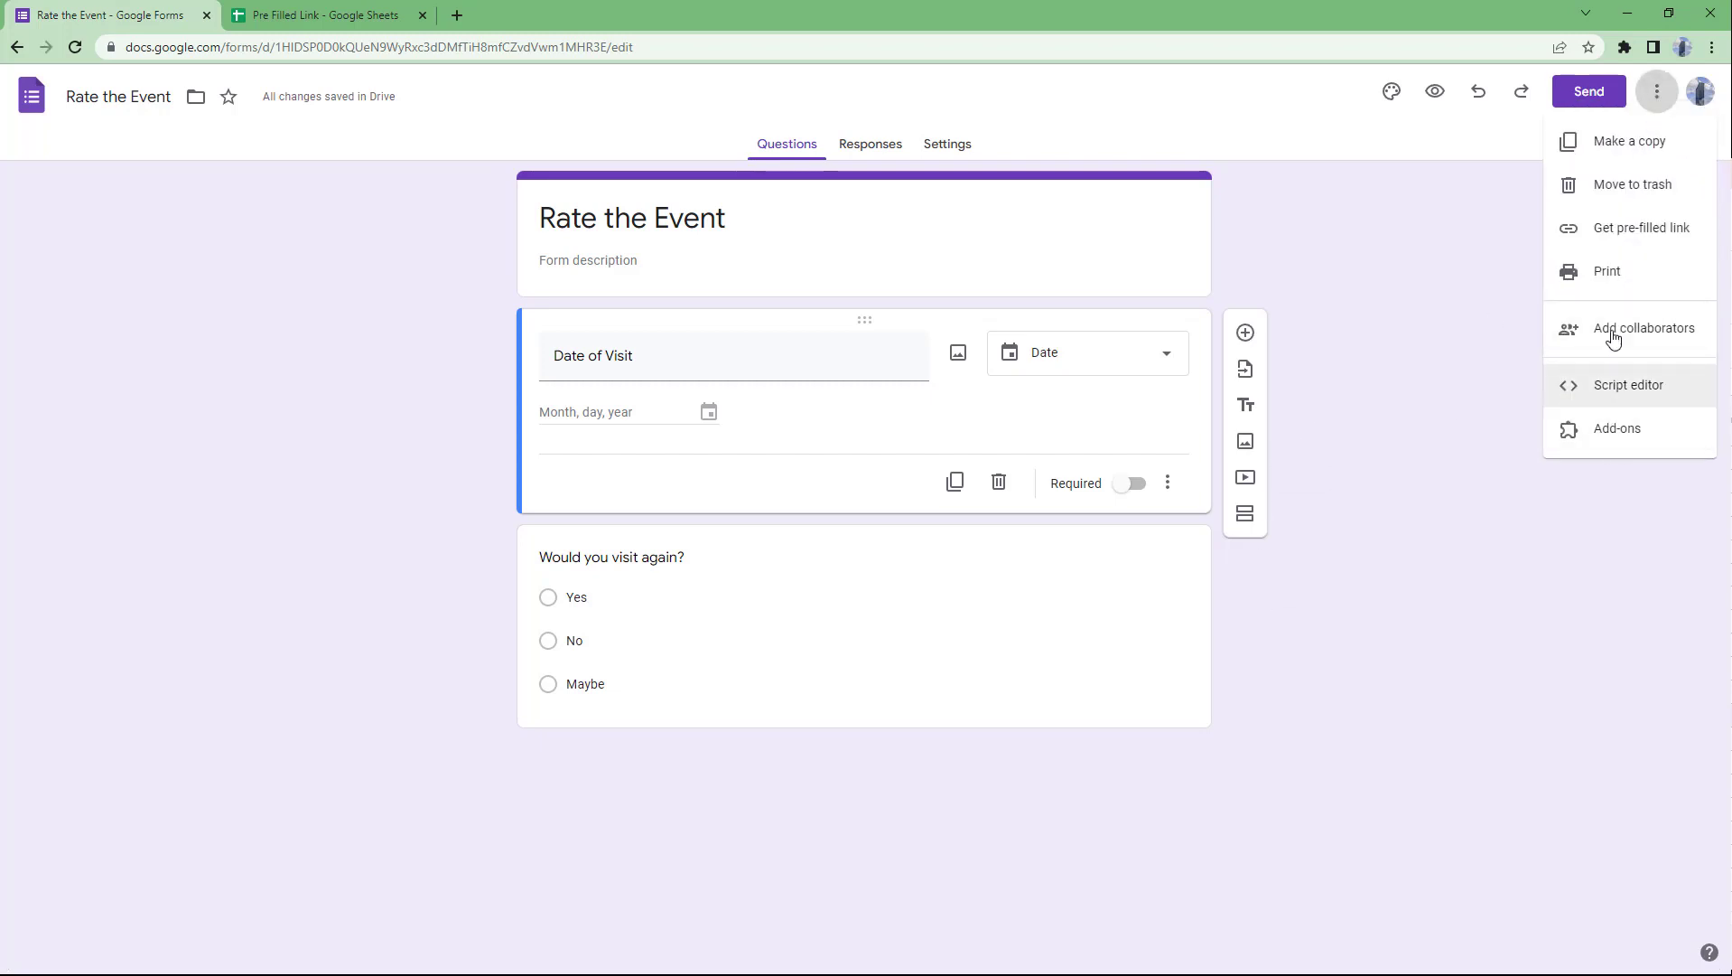
left_click(1628, 242)
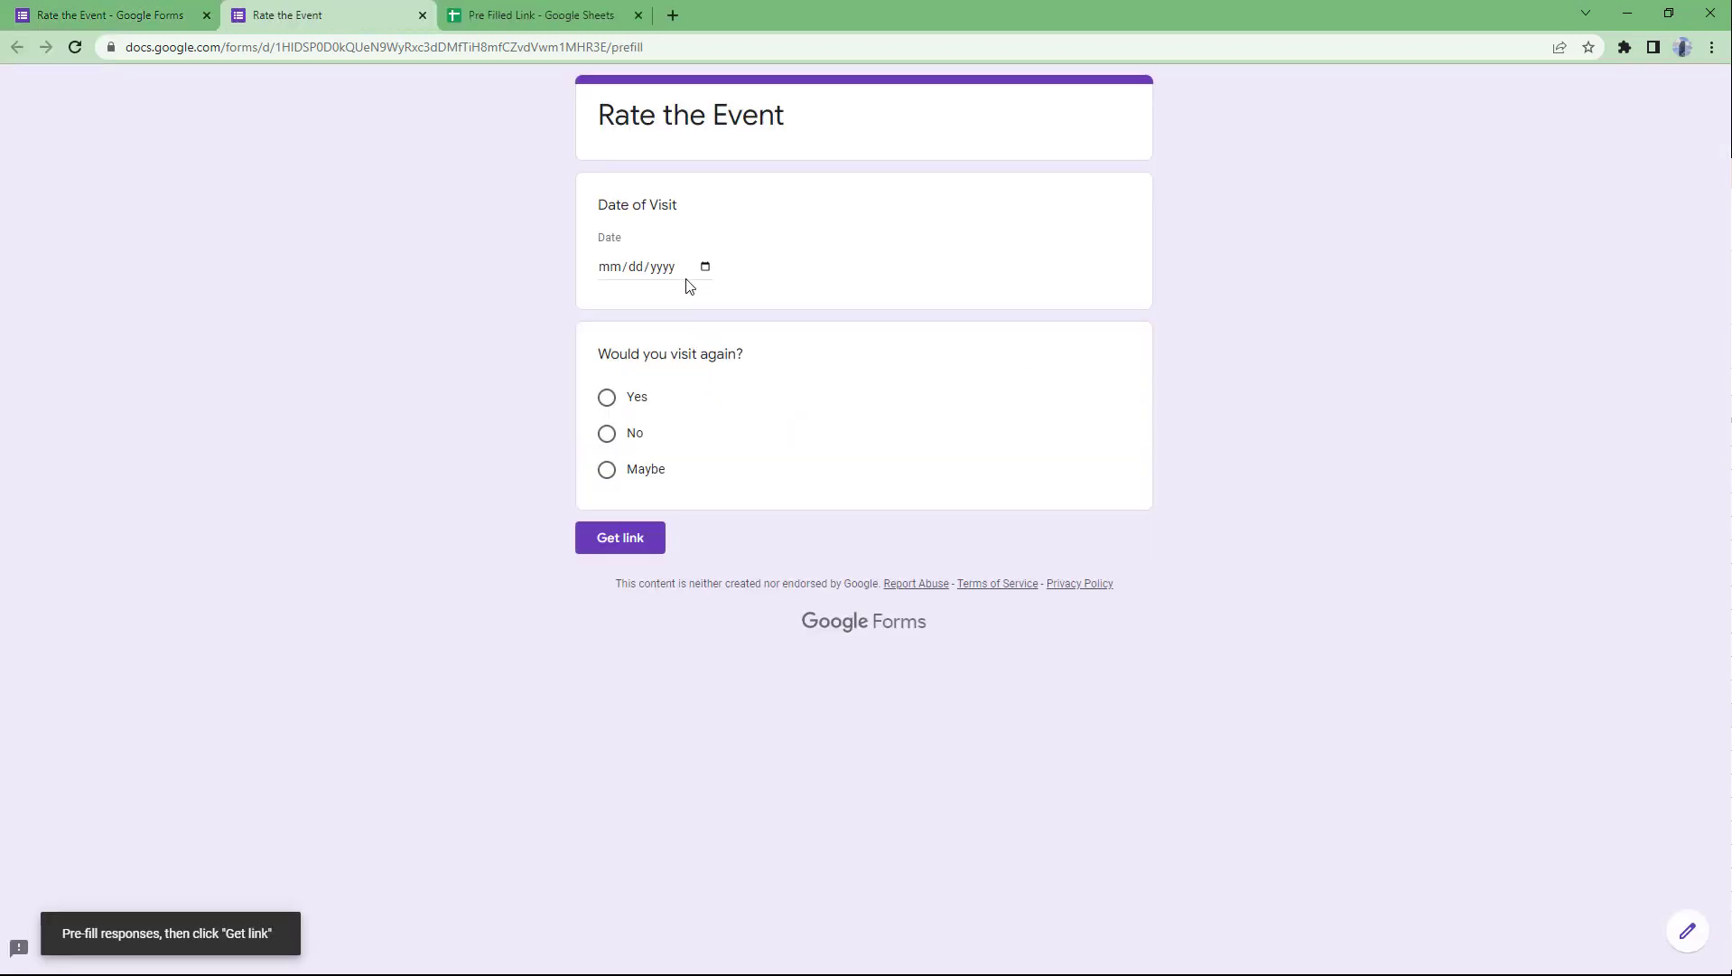
left_click(705, 267)
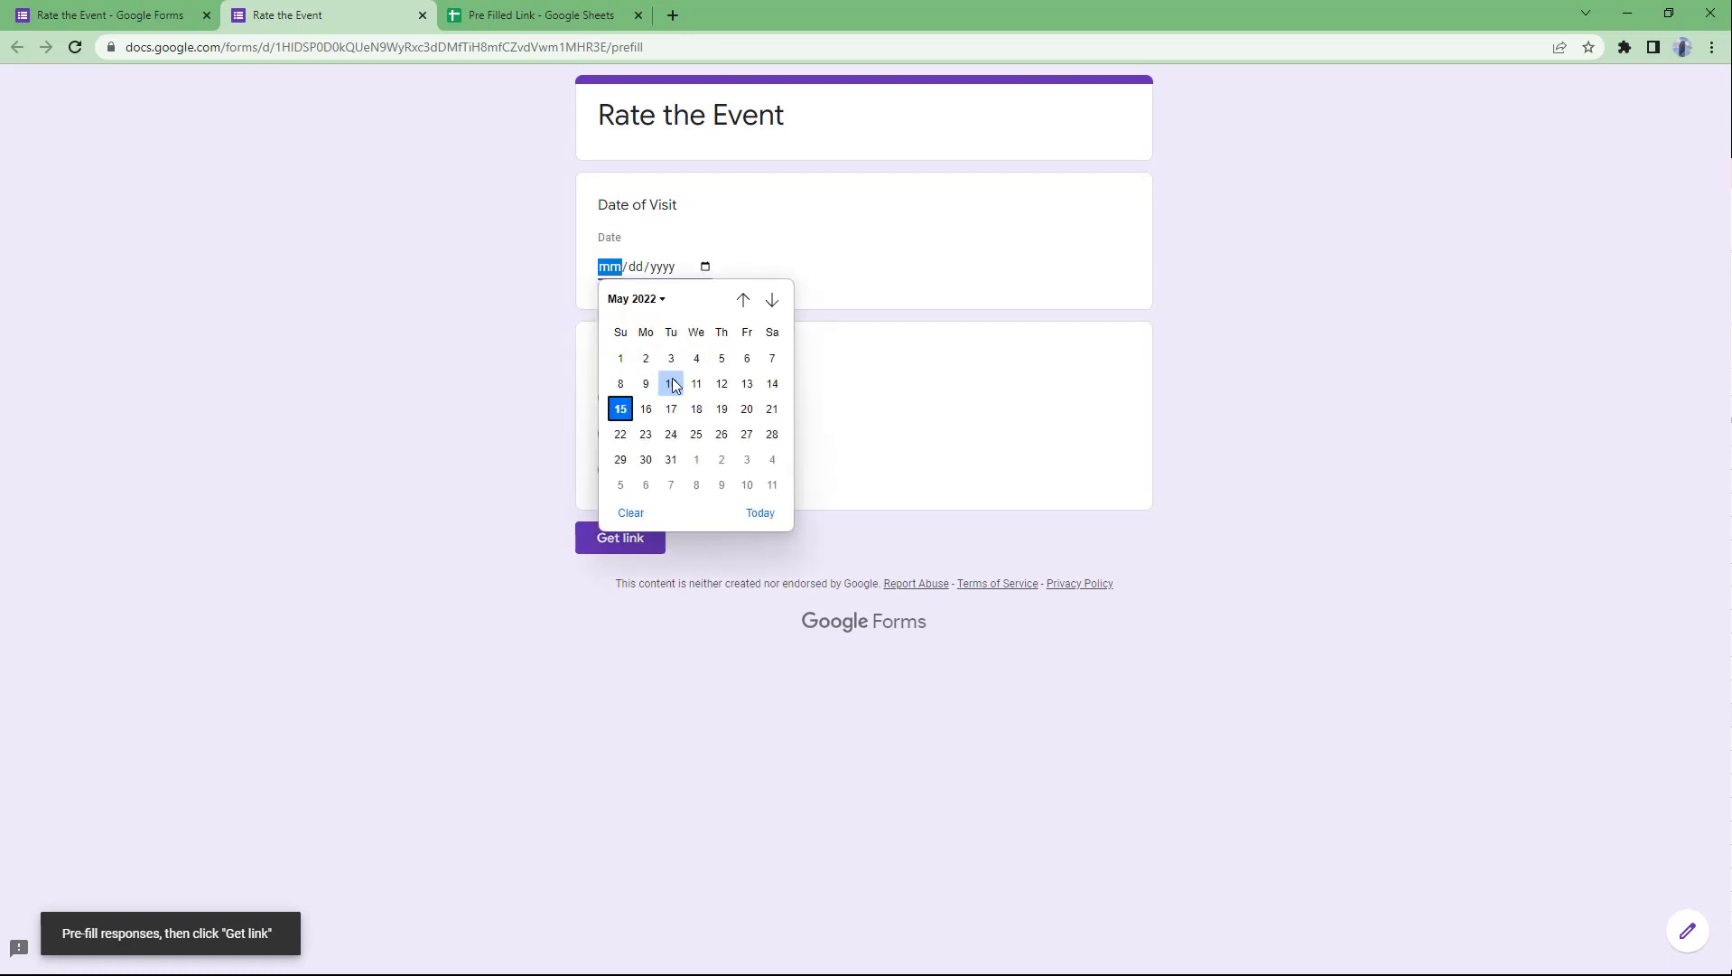
left_click(722, 409)
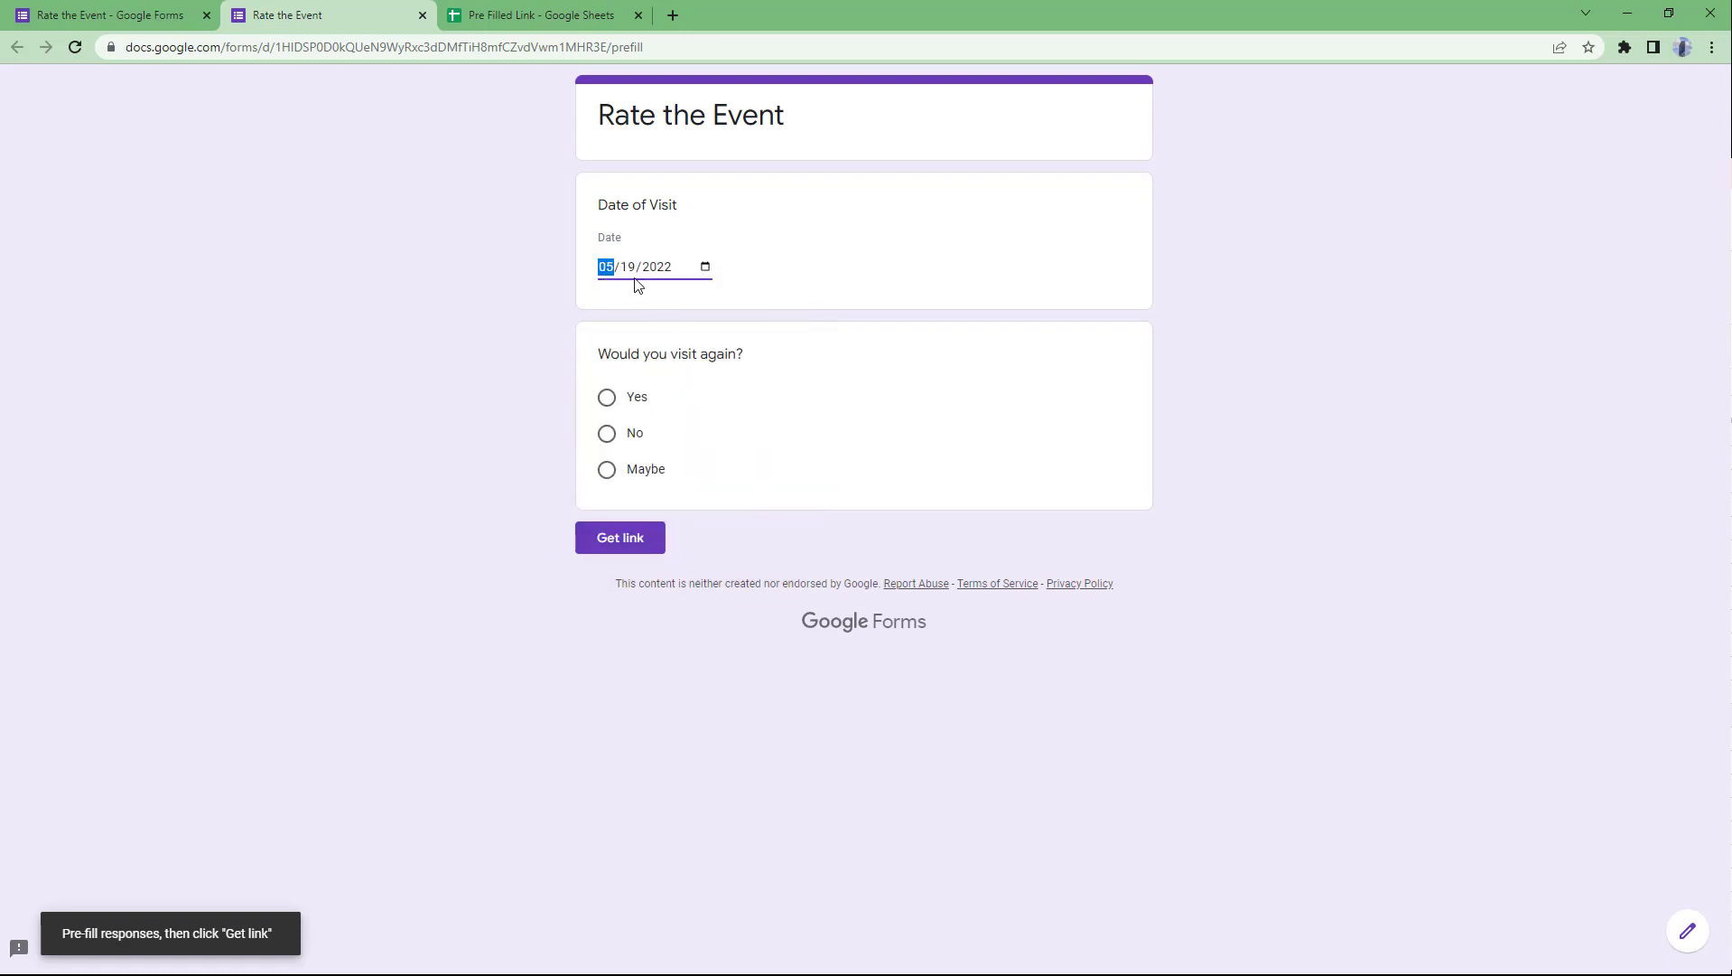
left_click(646, 405)
left_click(624, 539)
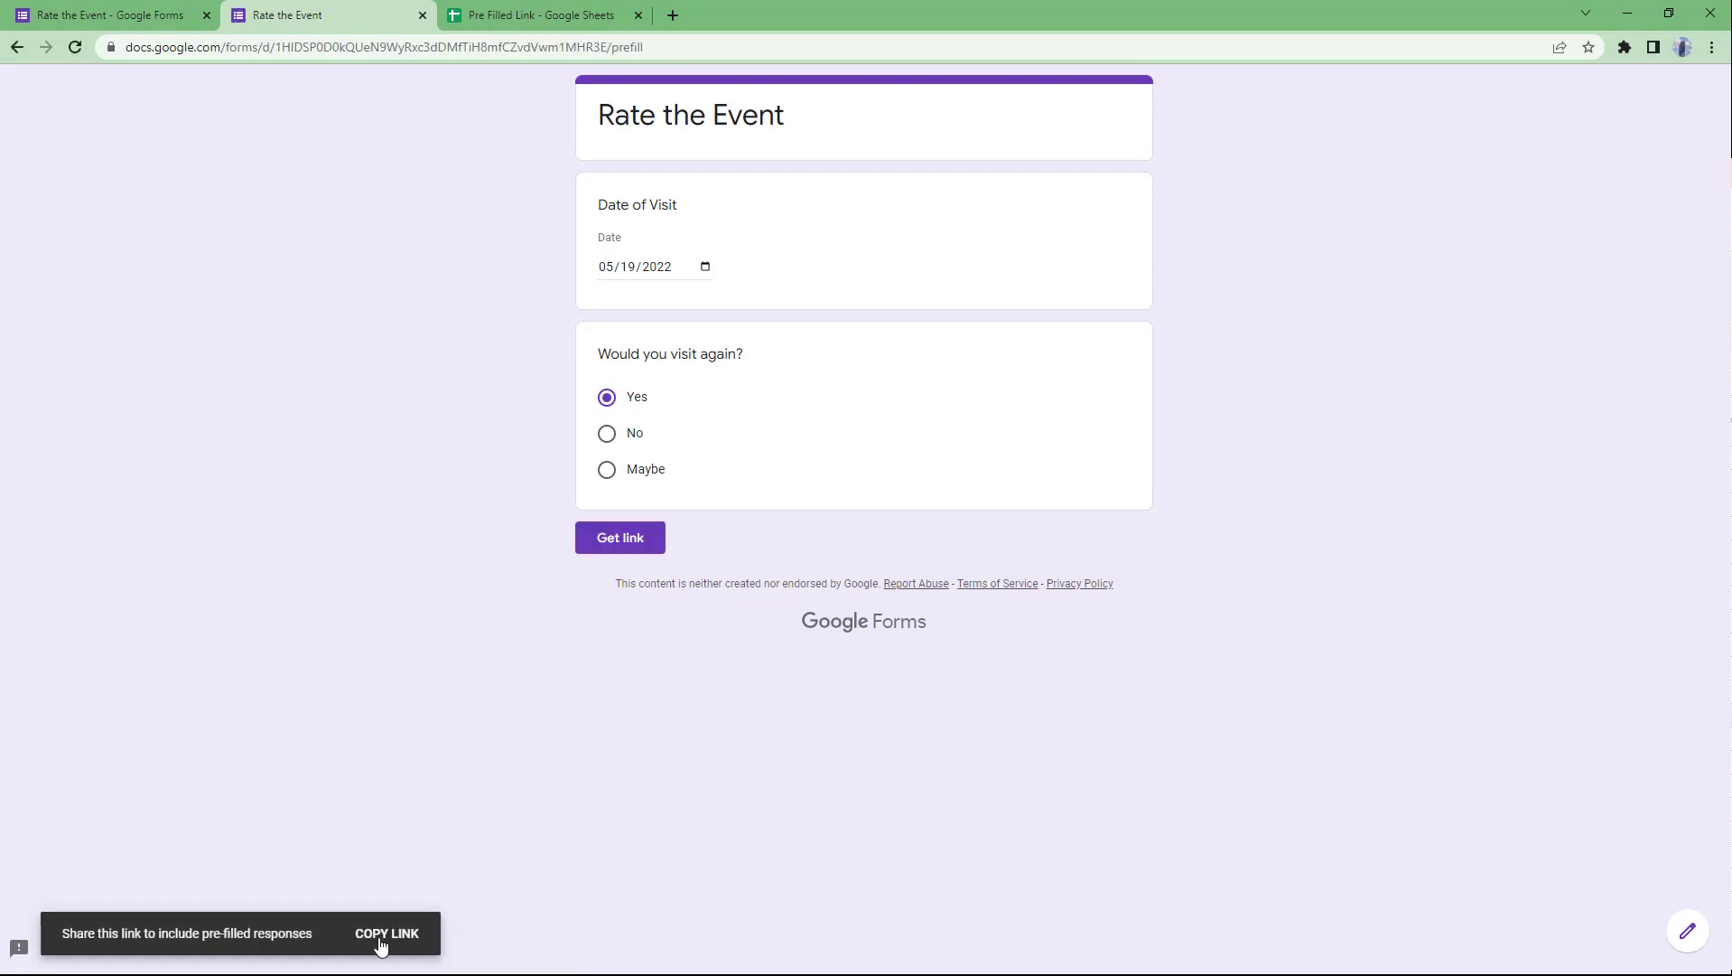
left_click(380, 939)
Step: Switch to the Pre Filled Link spreadsheet, paste the copied link into cell A1 and fit column A to its width
left_click(516, 17)
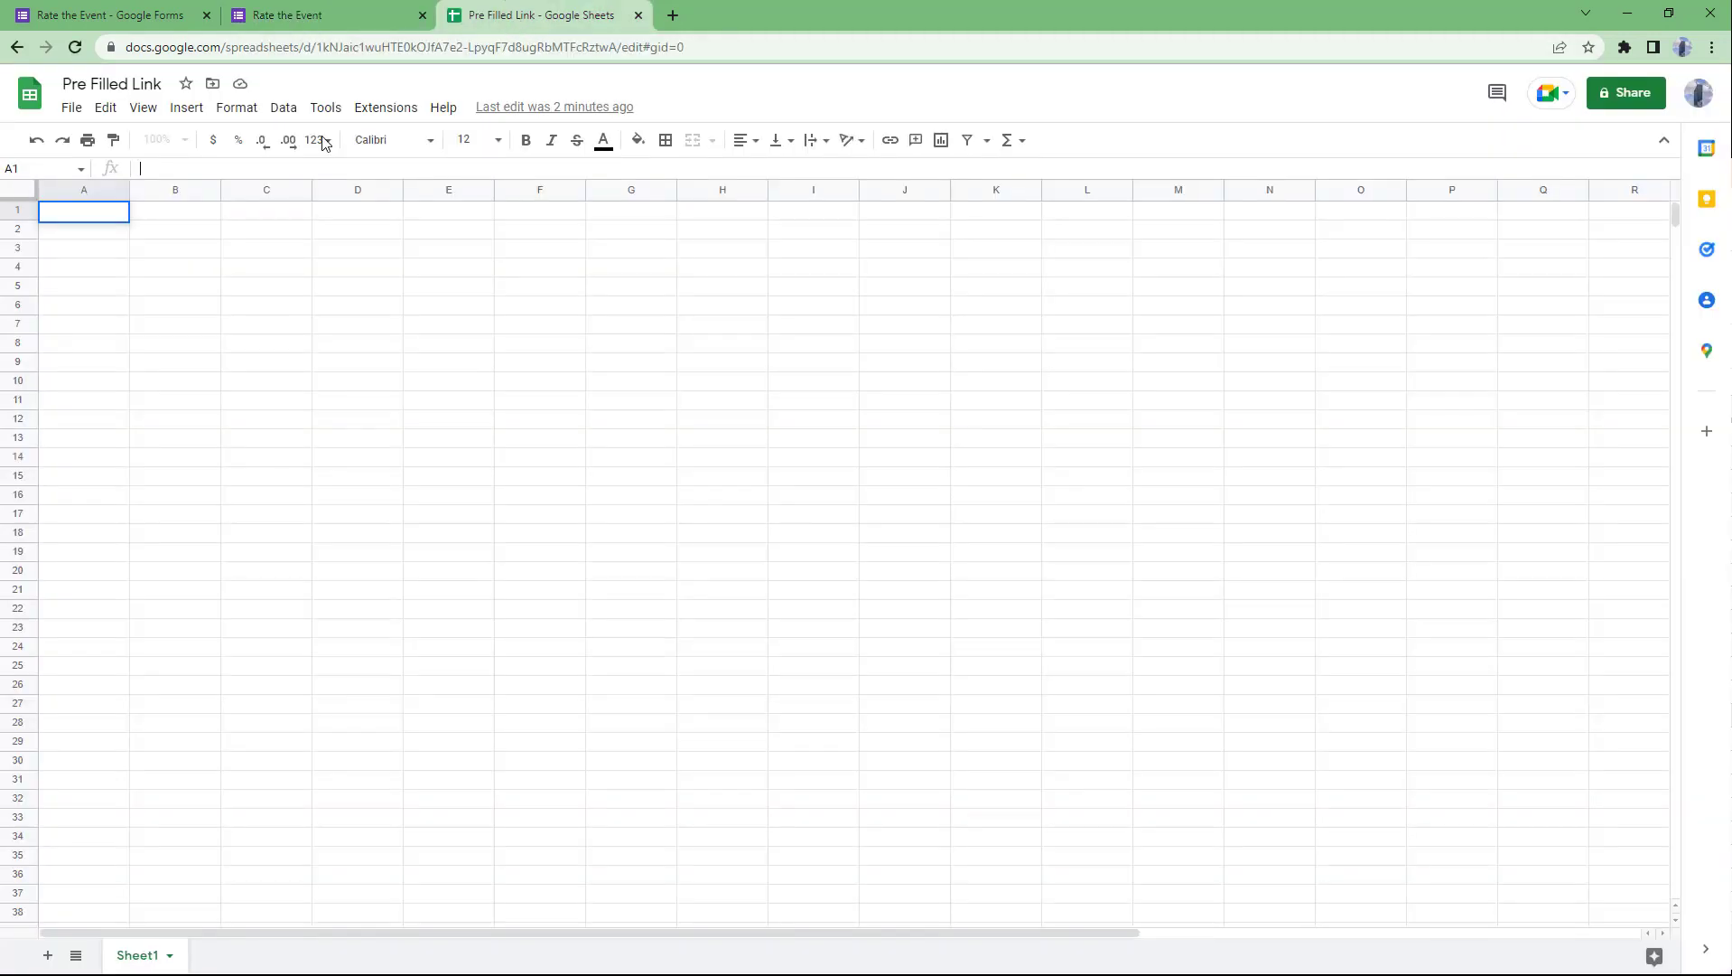
right_click(84, 213)
left_click(162, 356)
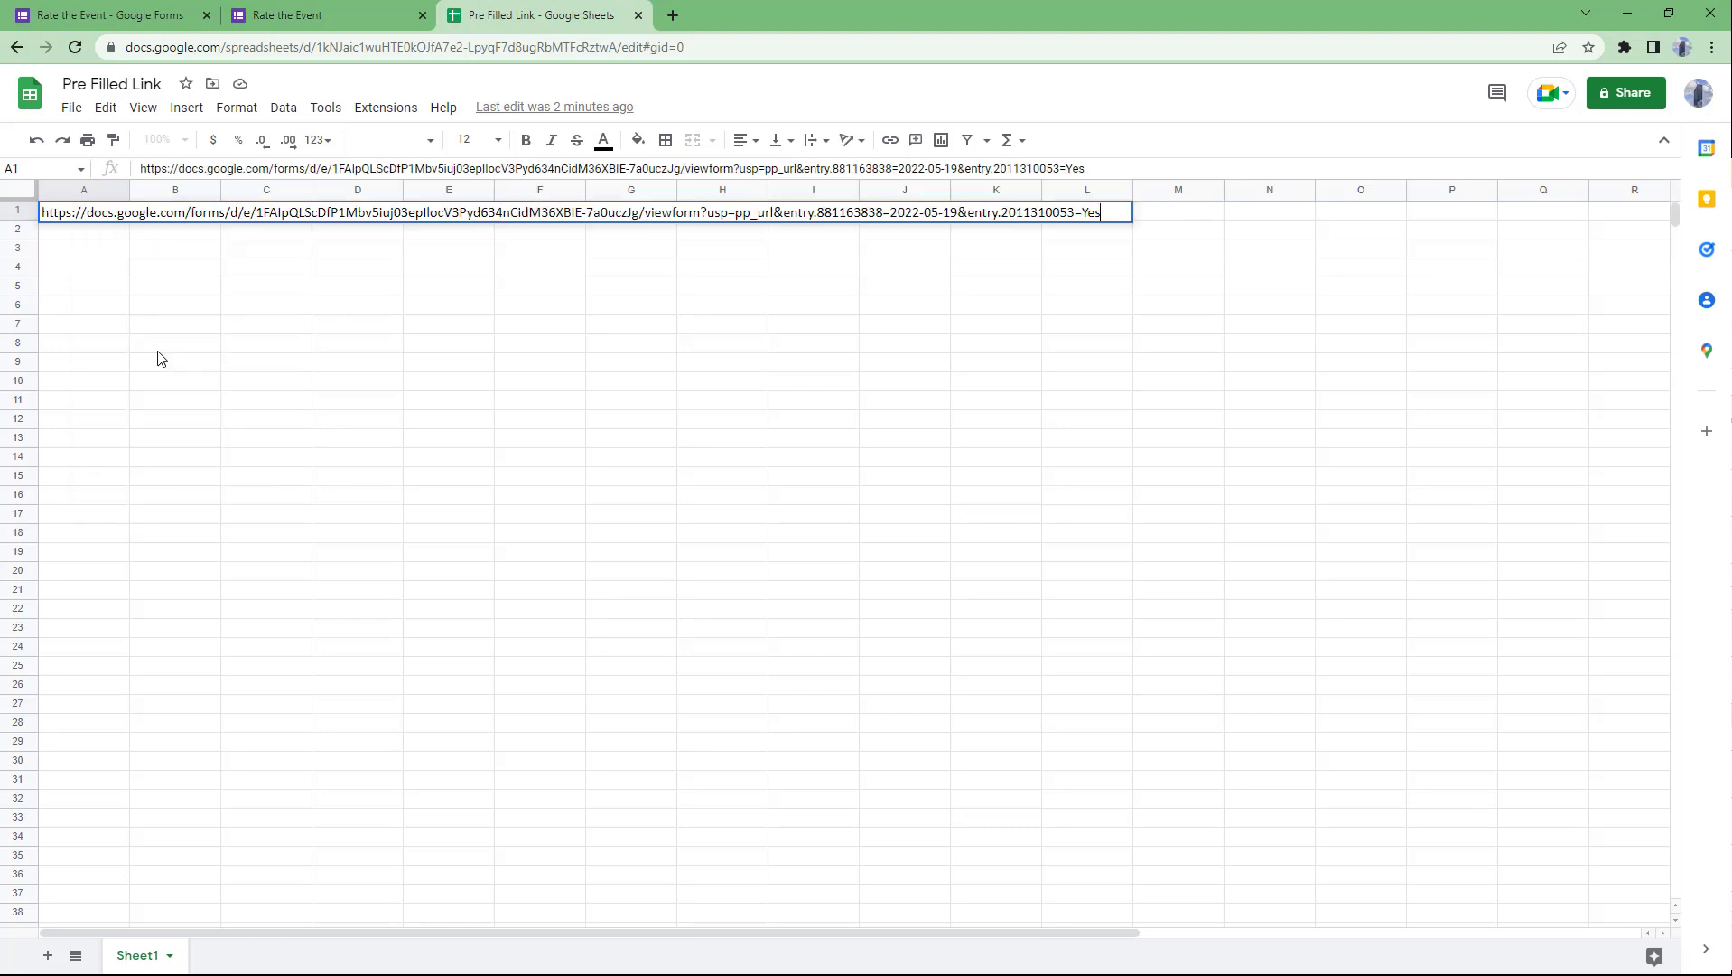
left_click(150, 271)
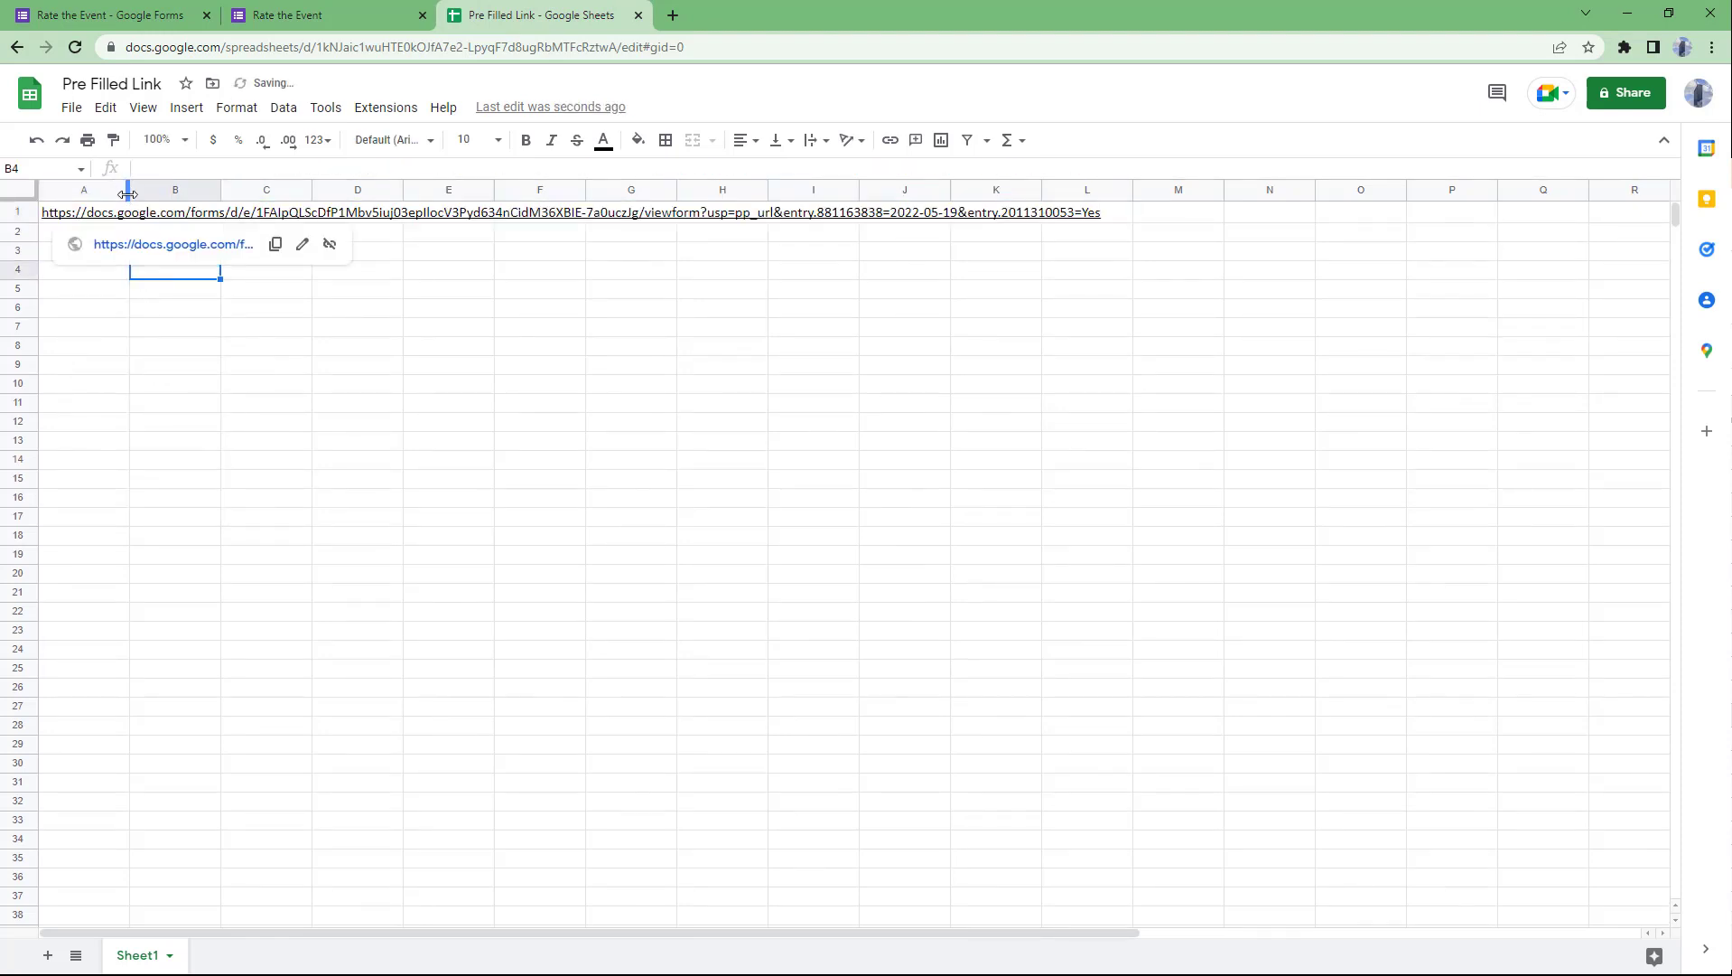
double_click(127, 194)
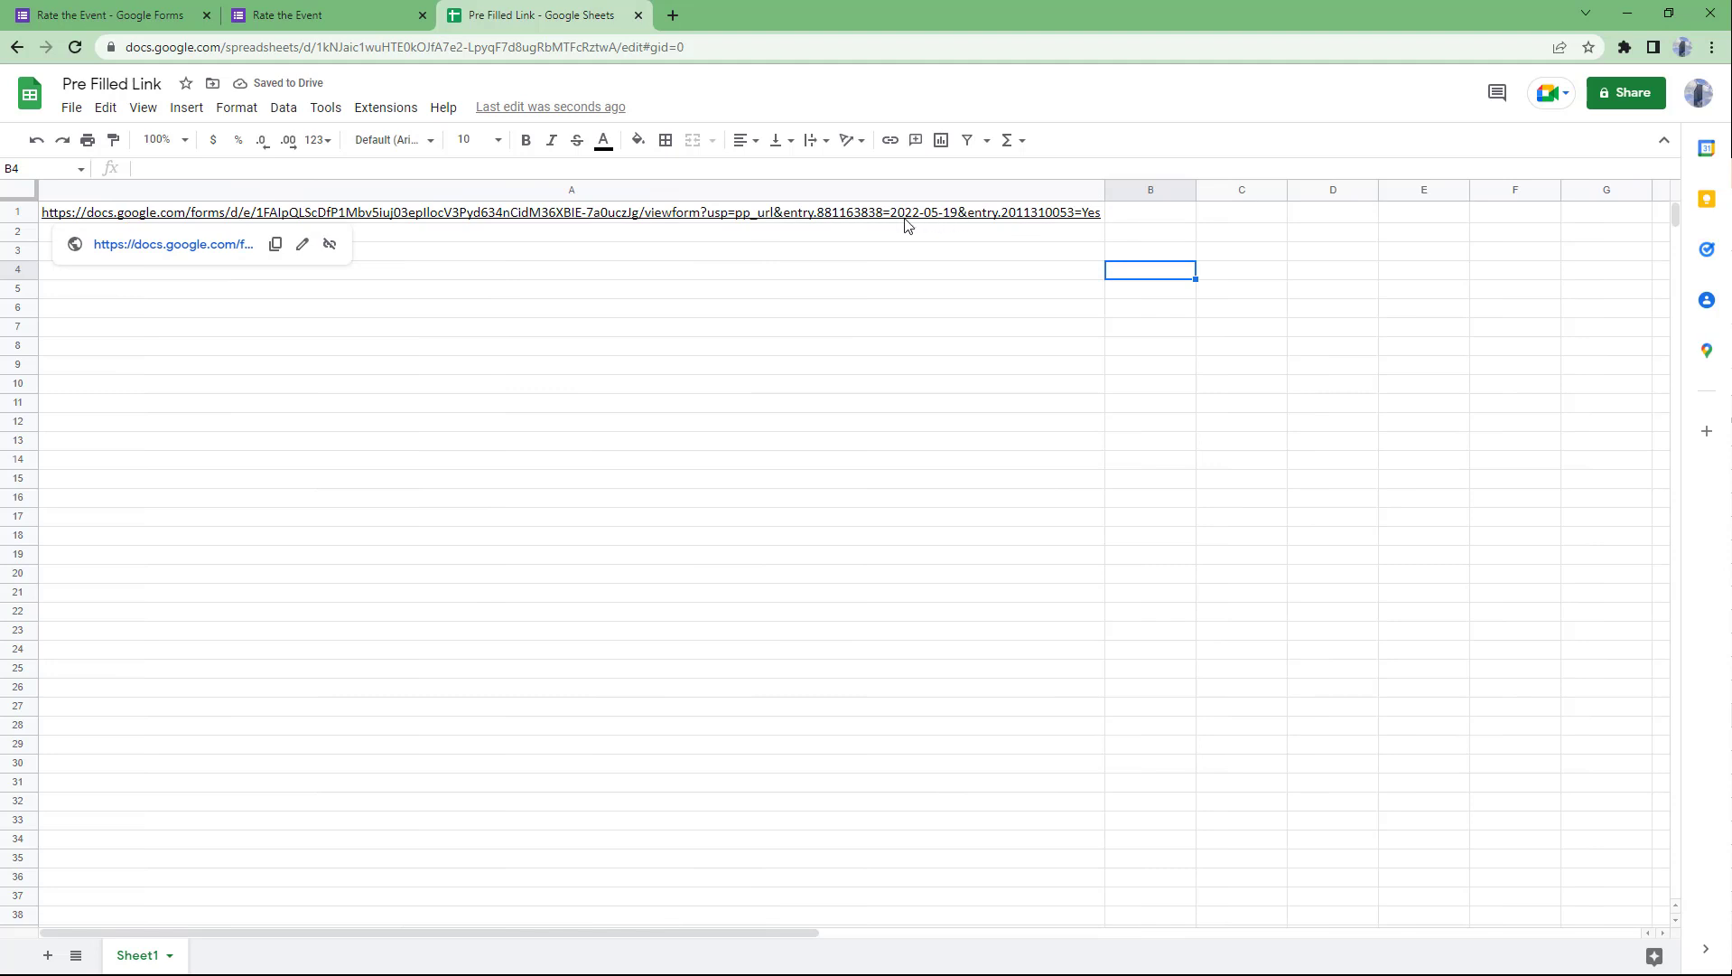
Step: Paste a second copy of the pre-filled link into cell A2
left_click(1090, 222)
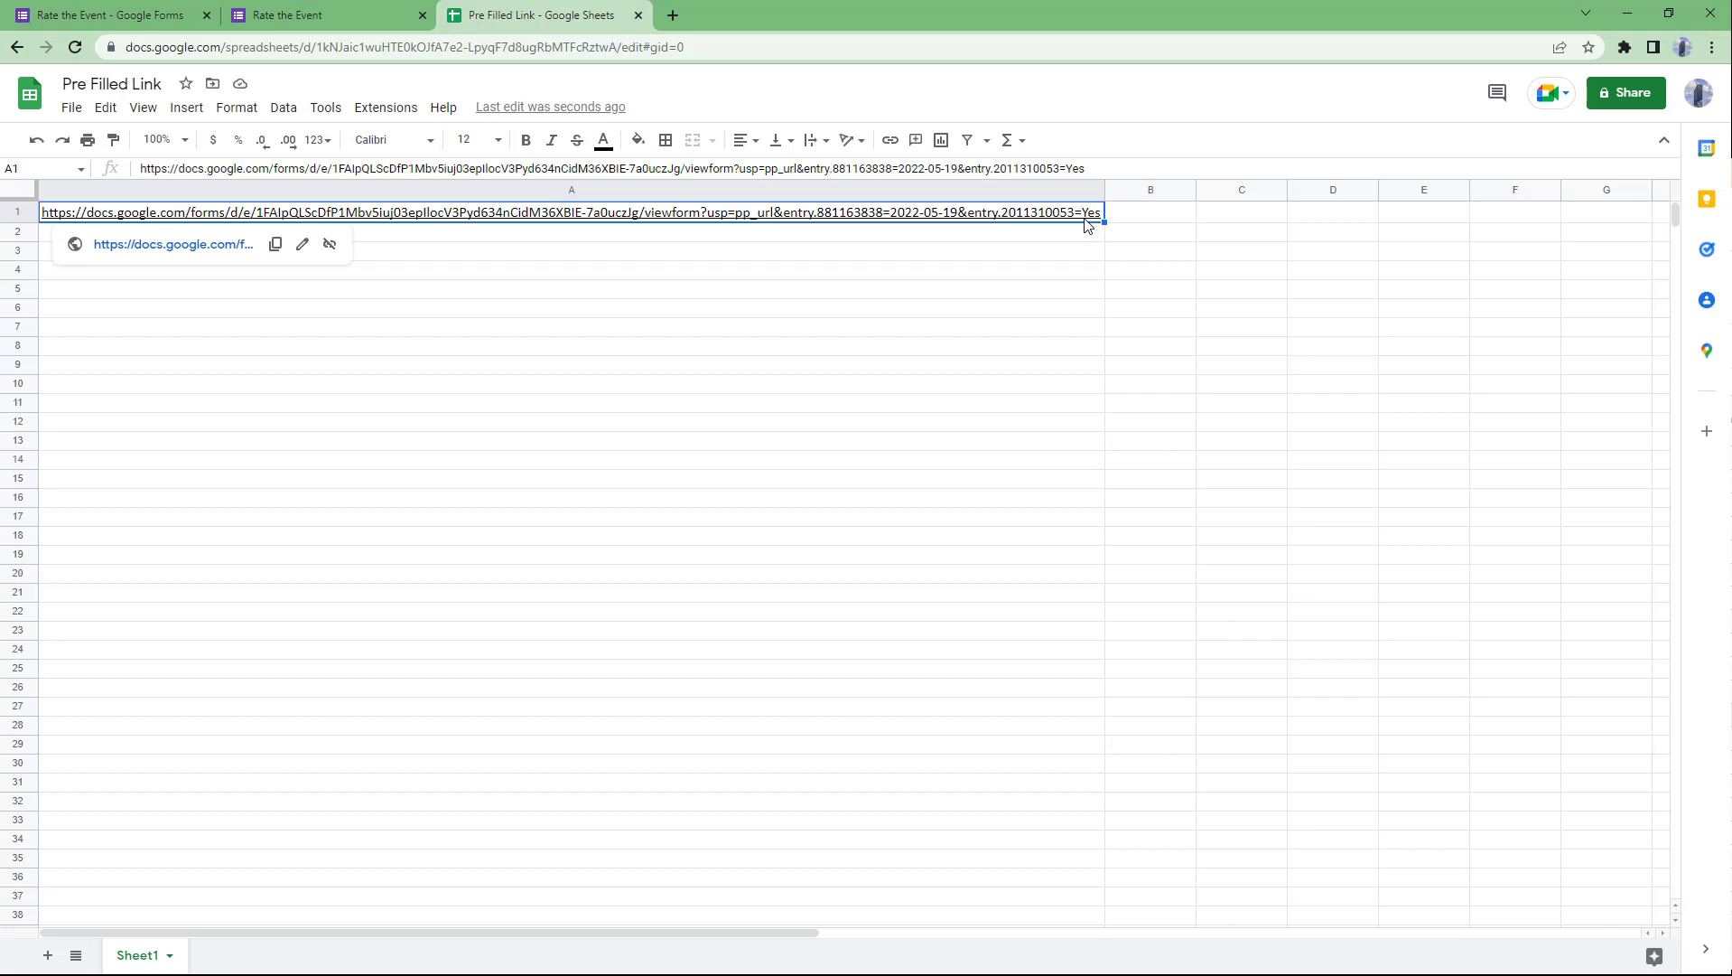
left_click(934, 228)
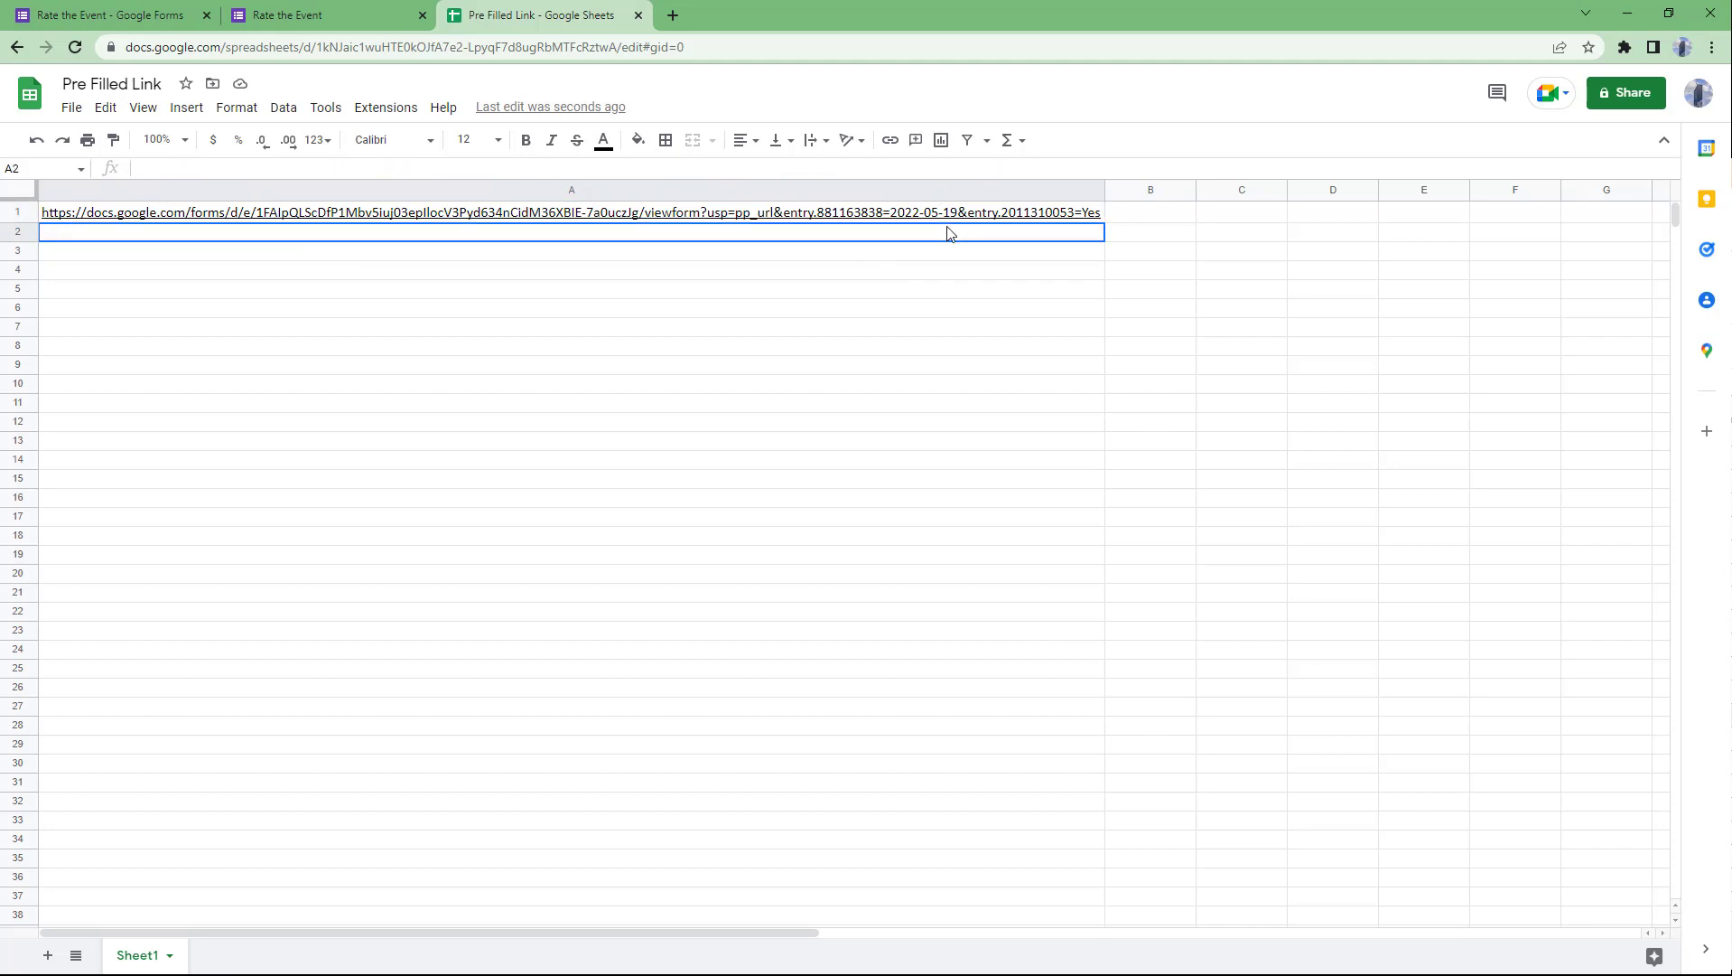
left_click(1084, 215)
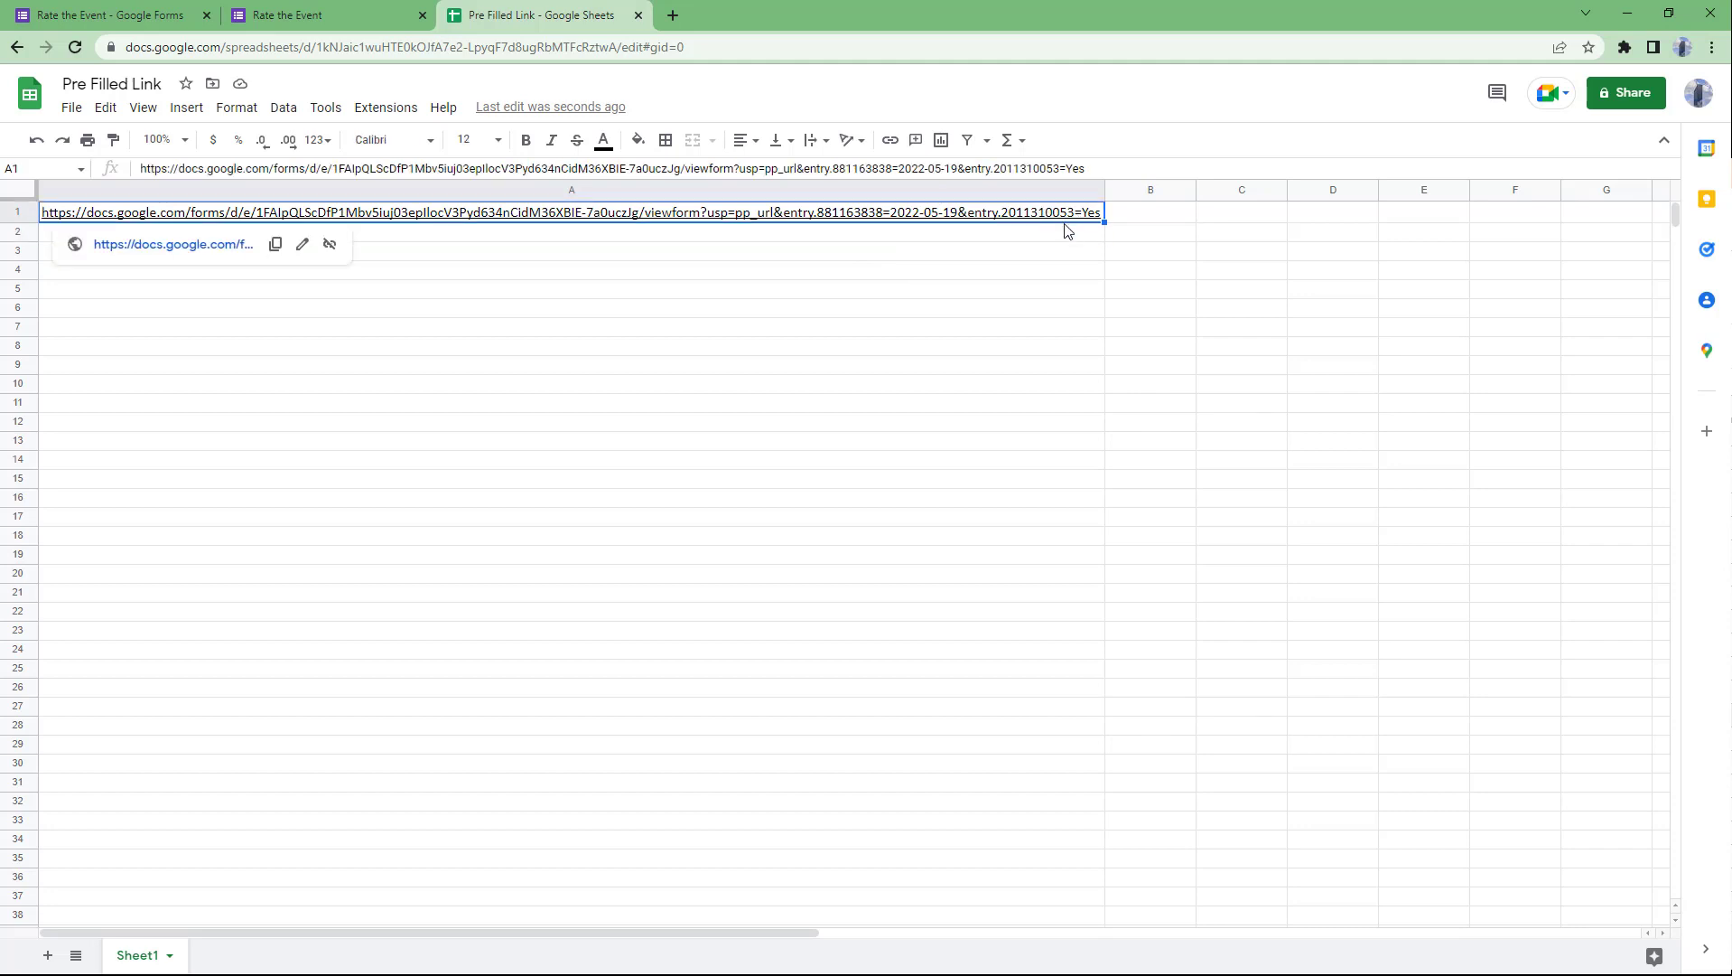
left_click(843, 236)
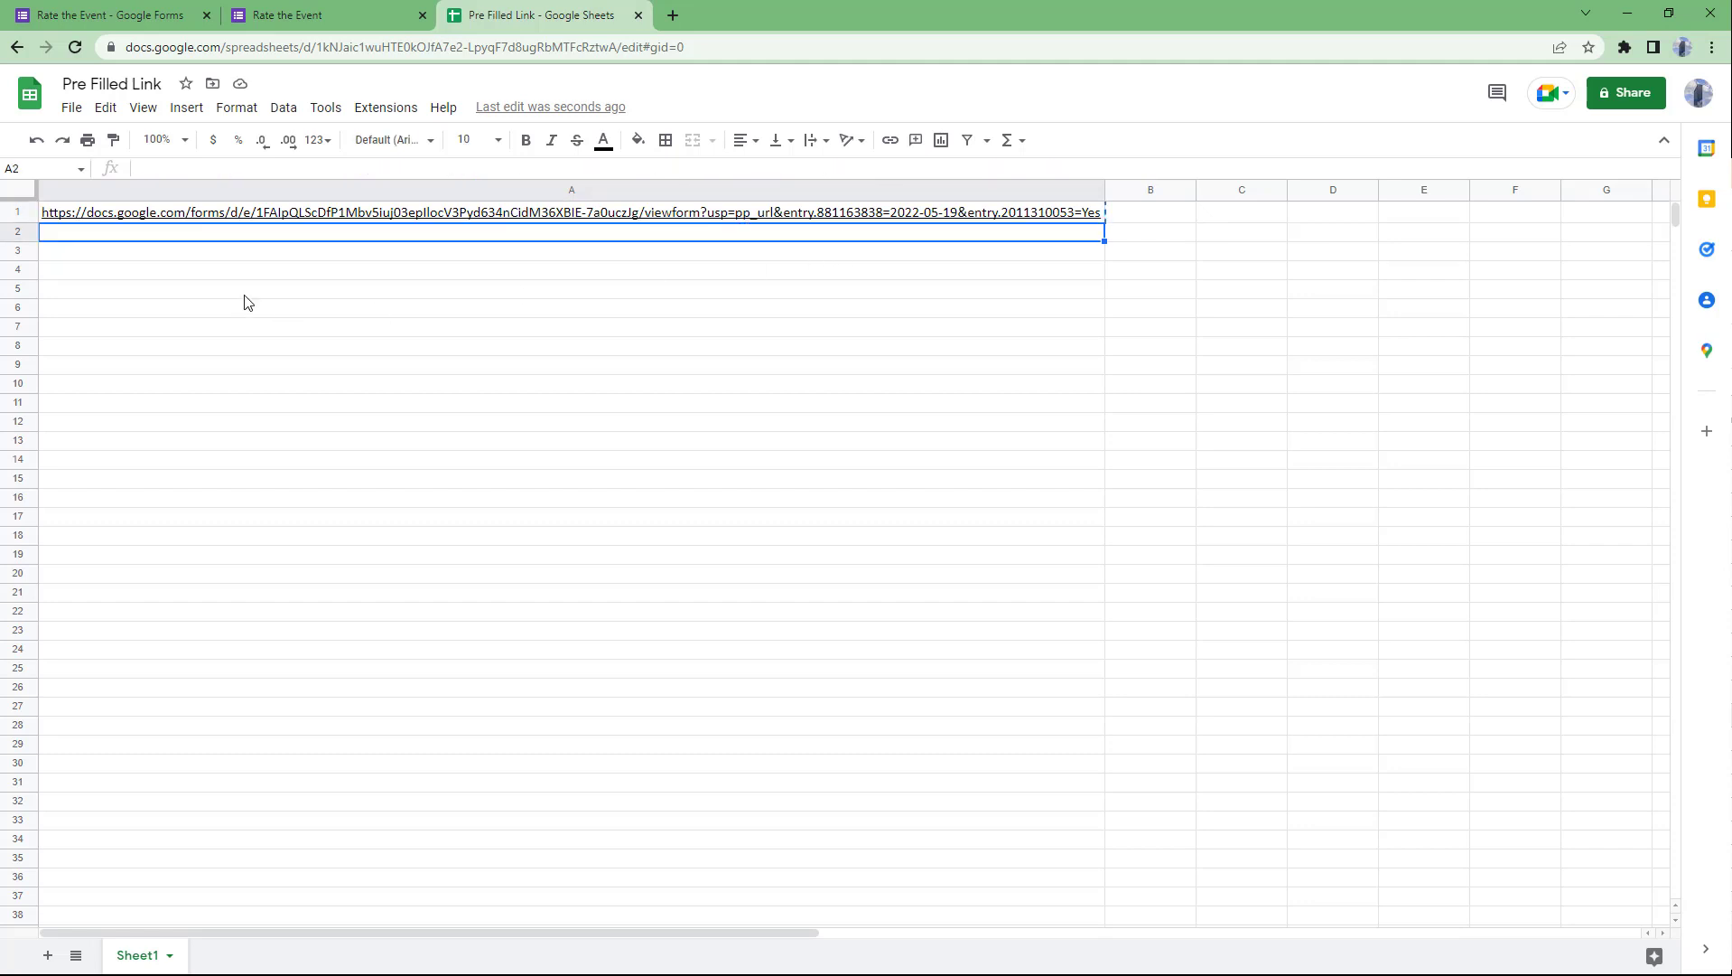
key("ctrl+v")
Step: Turn A2 into a formula, quoting the URL up to the date, joining the date with & and opening a quotation mark after it
left_click(145, 172)
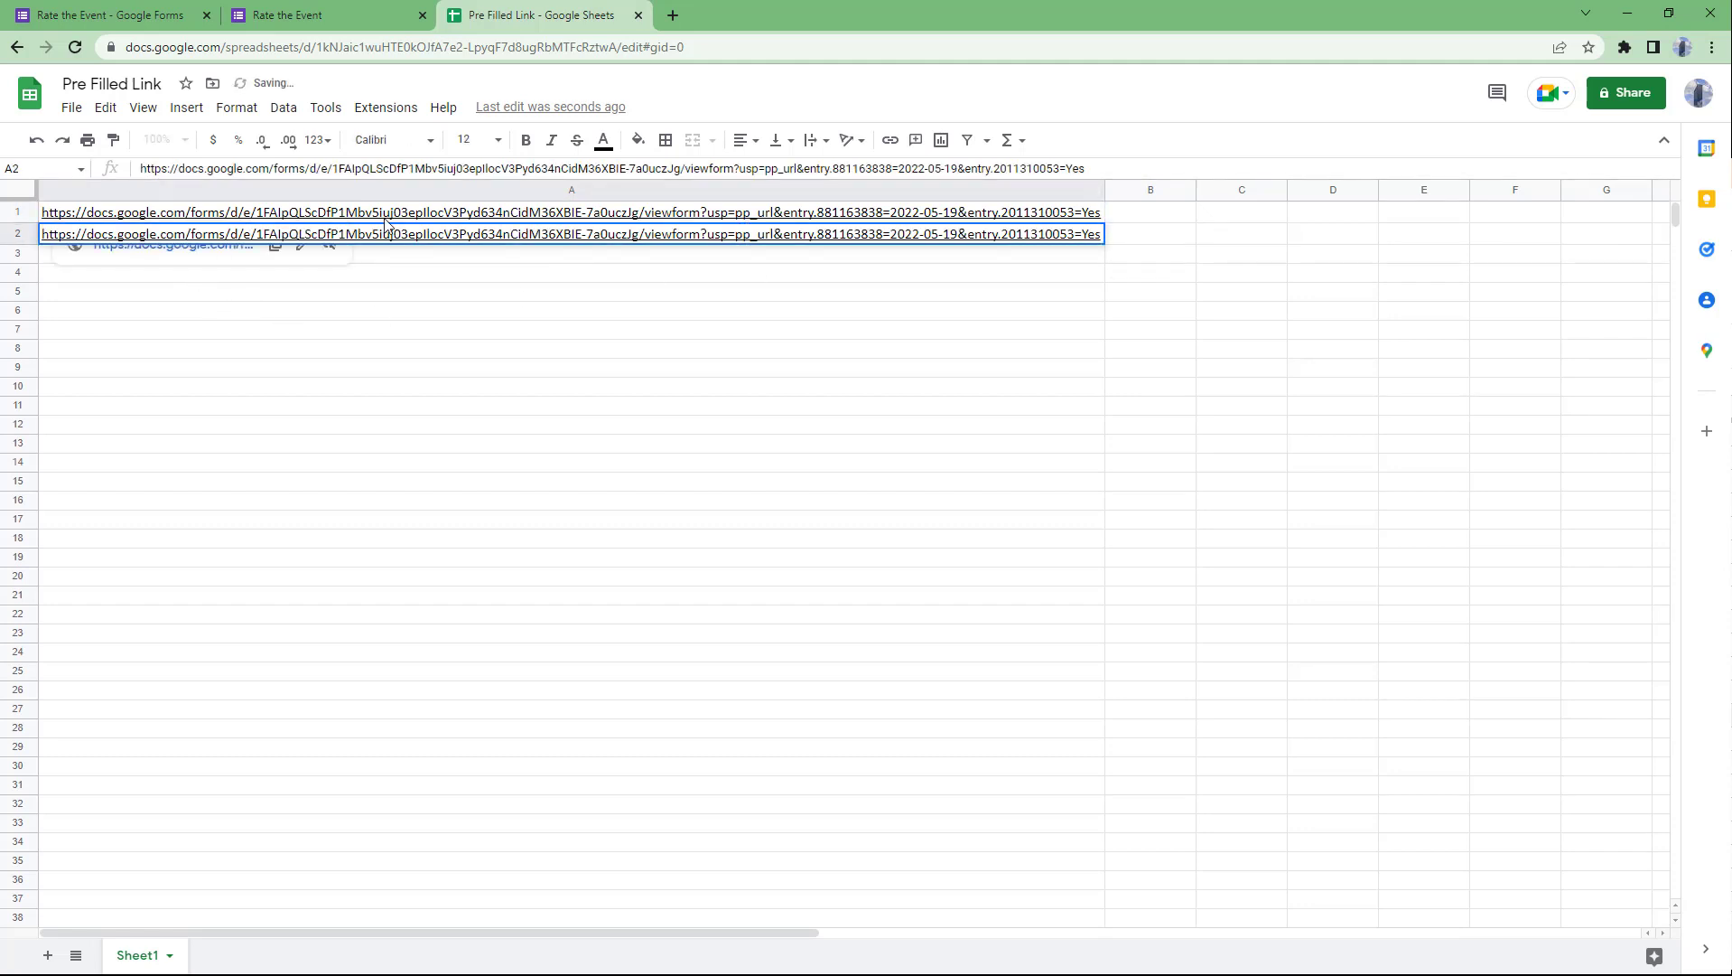
type("=")
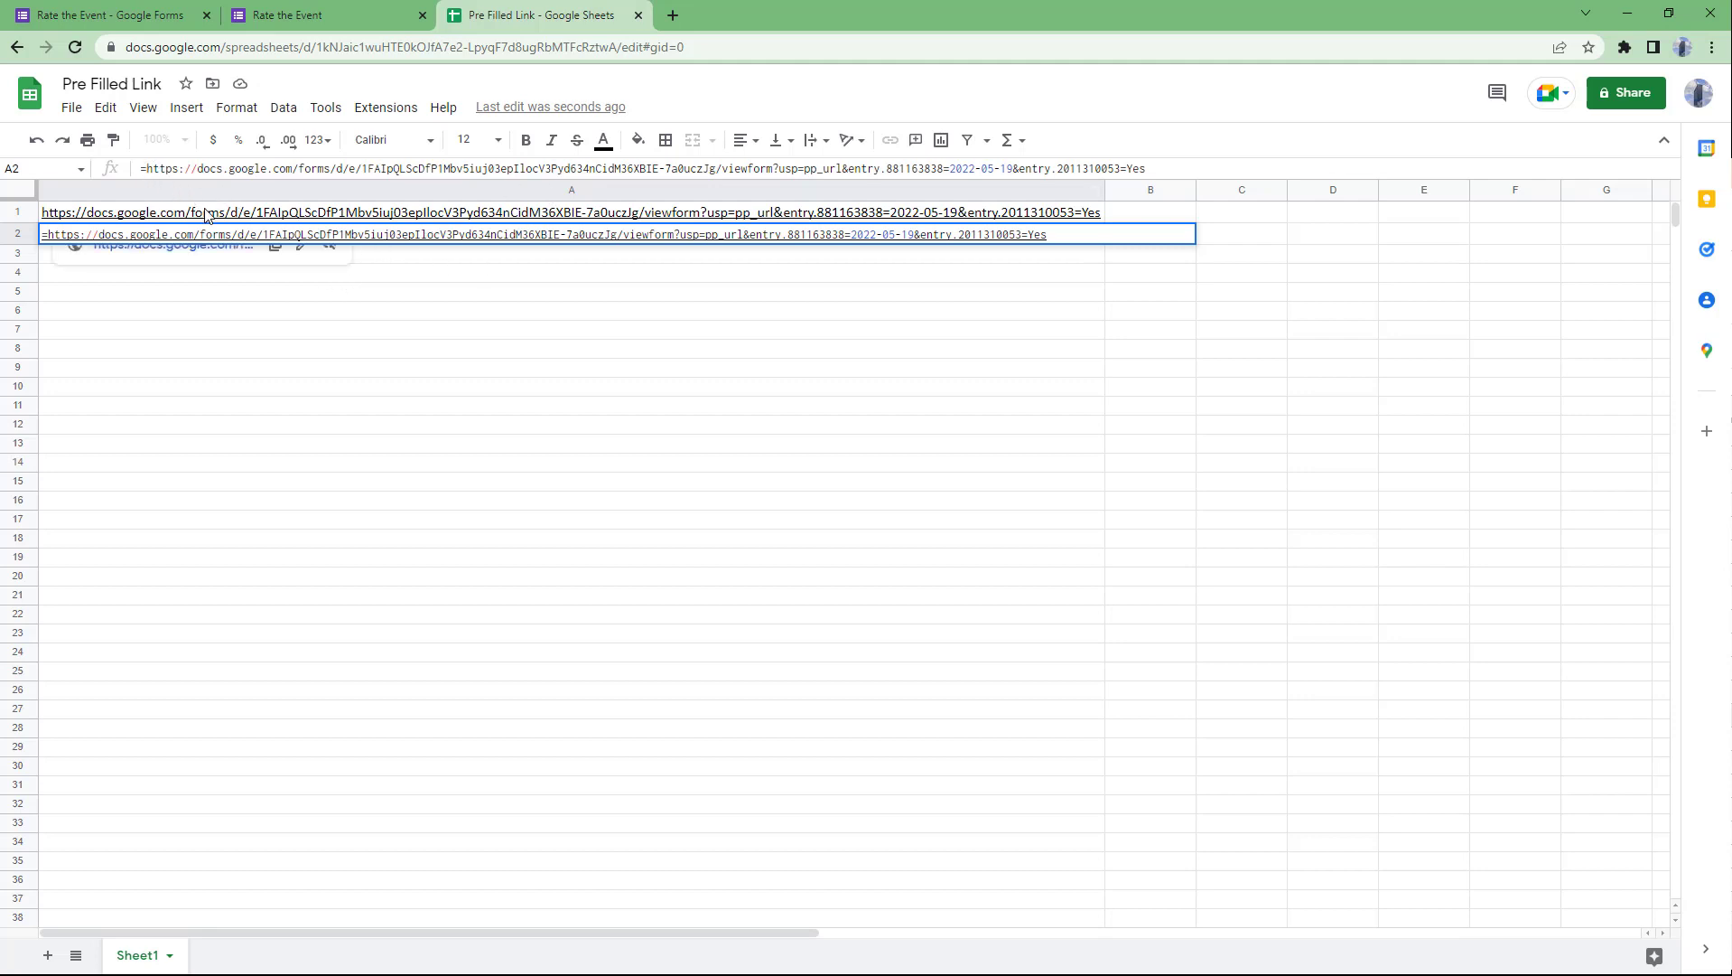
type("\"")
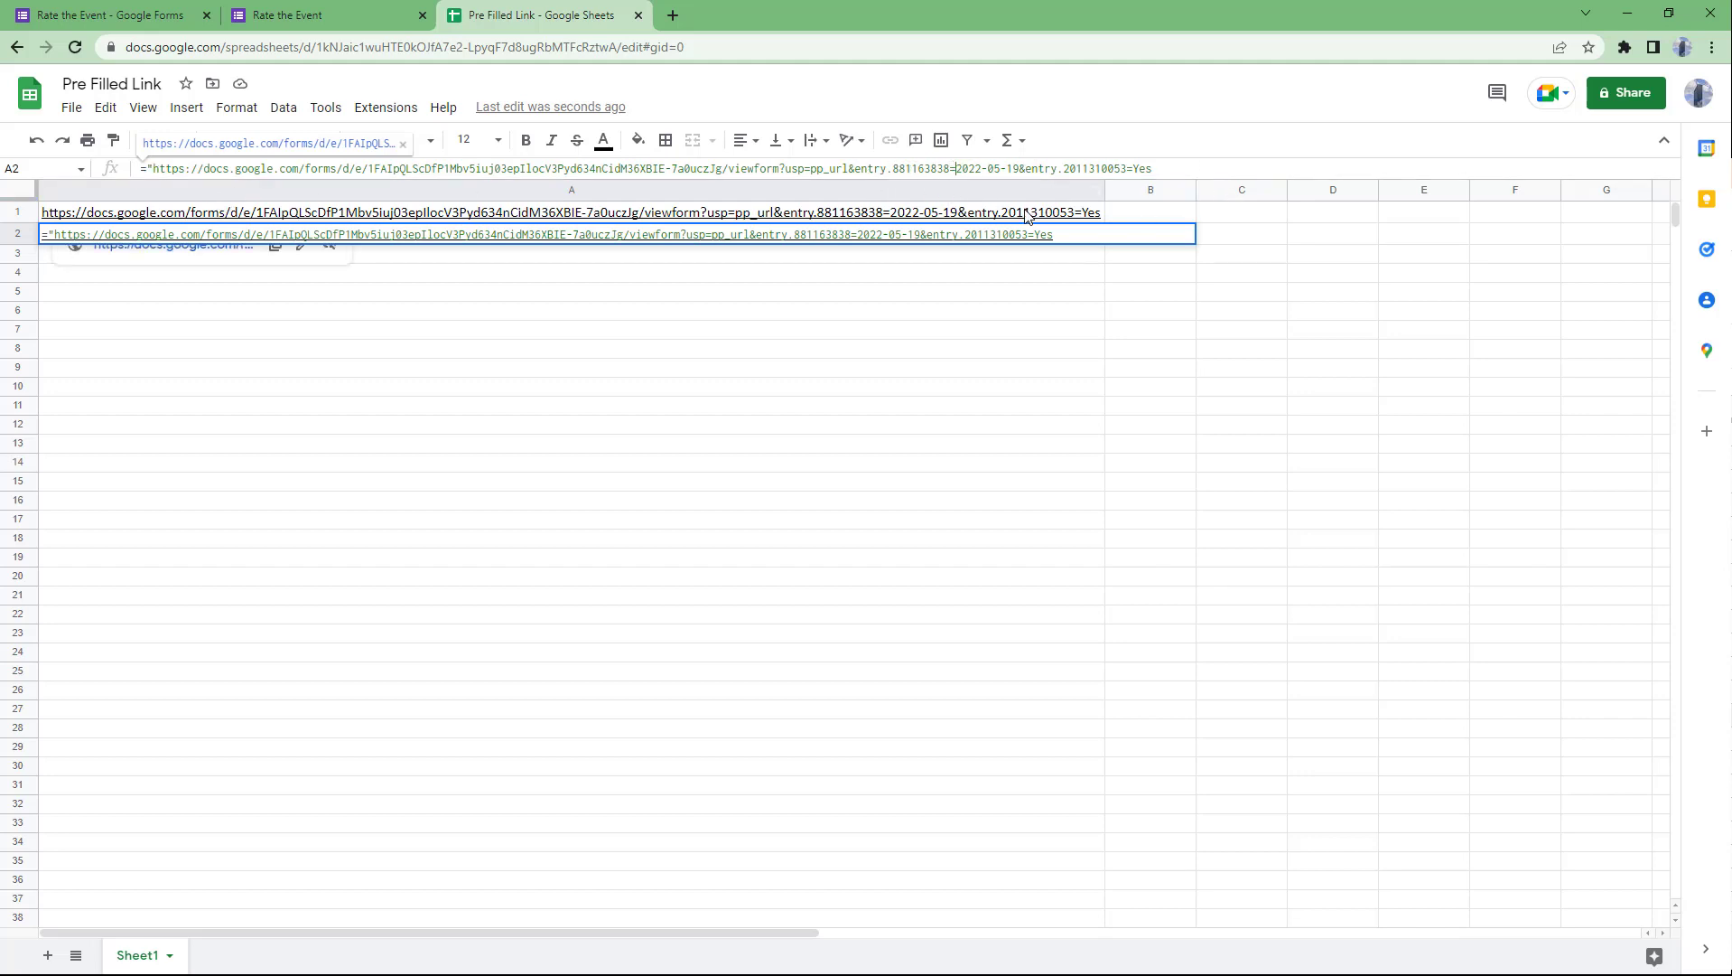
type("\"")
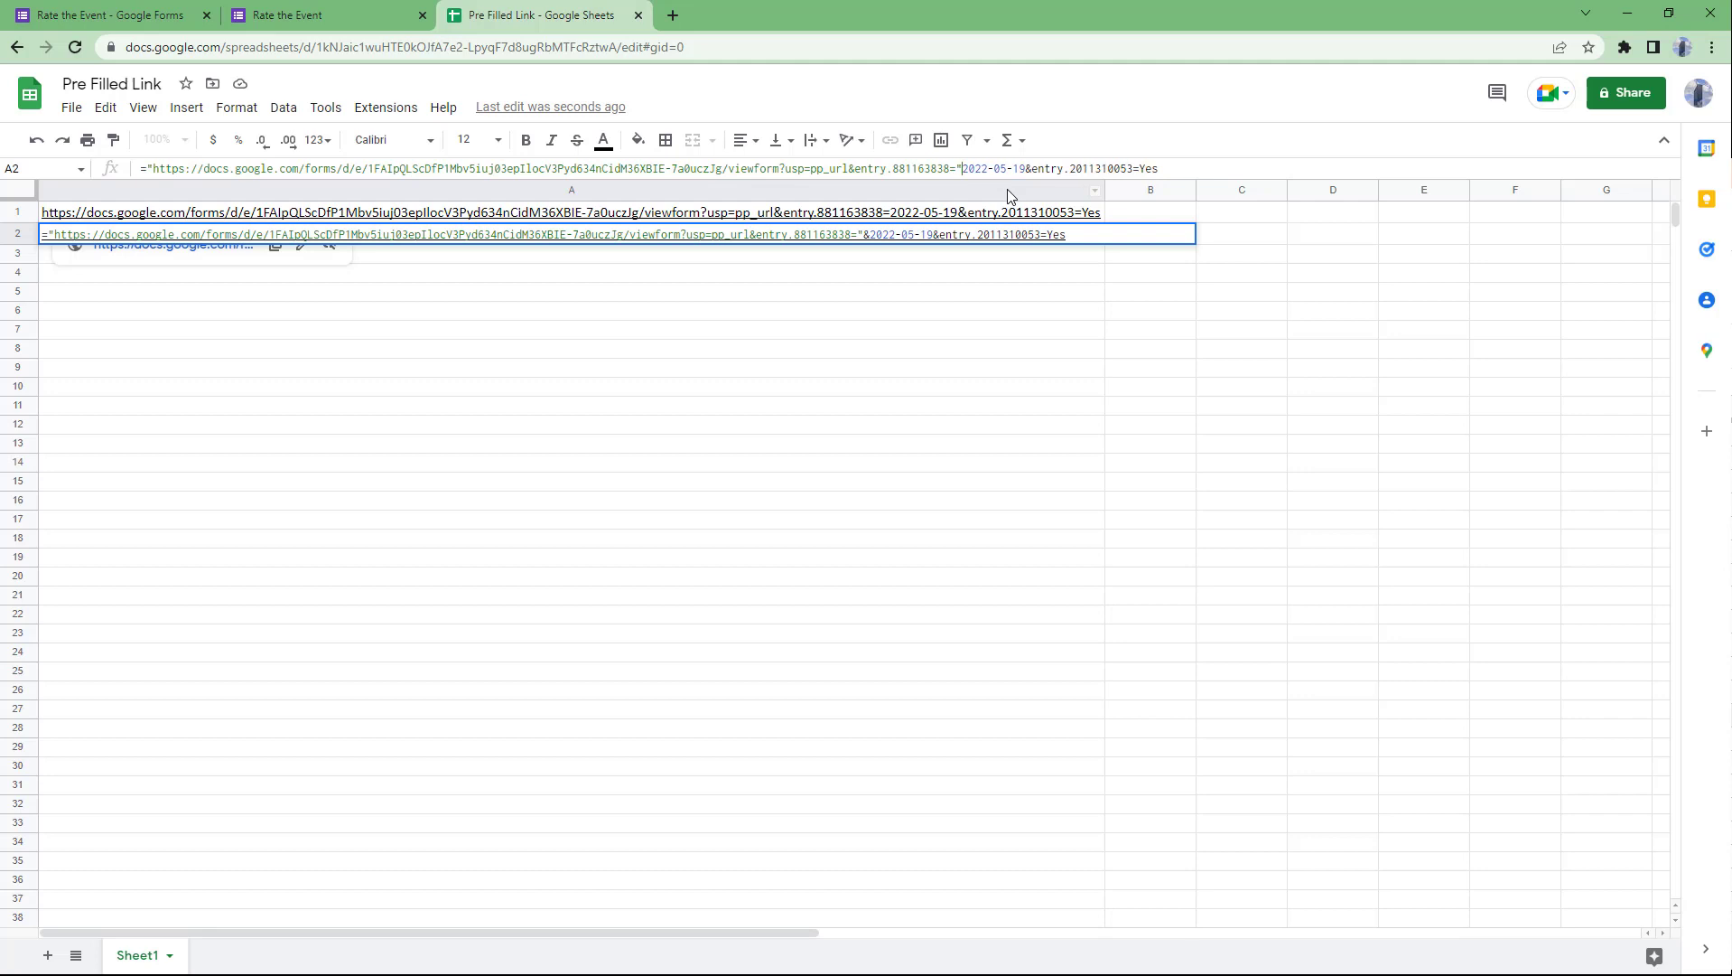
type("&")
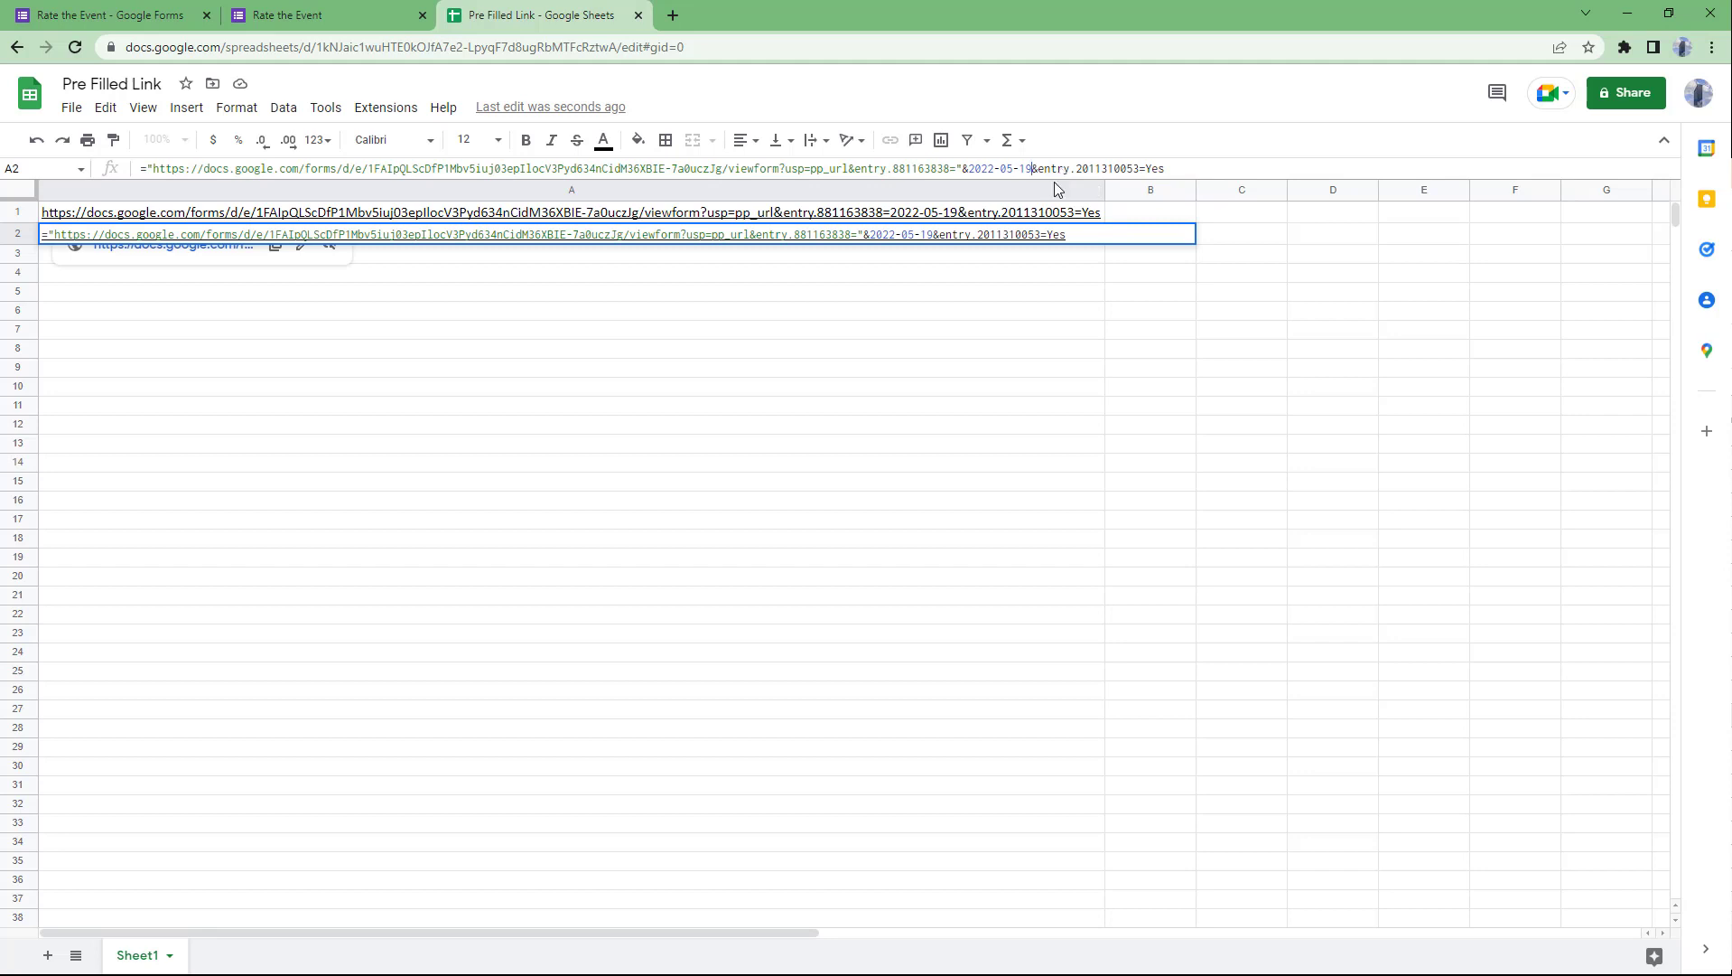
type("\"")
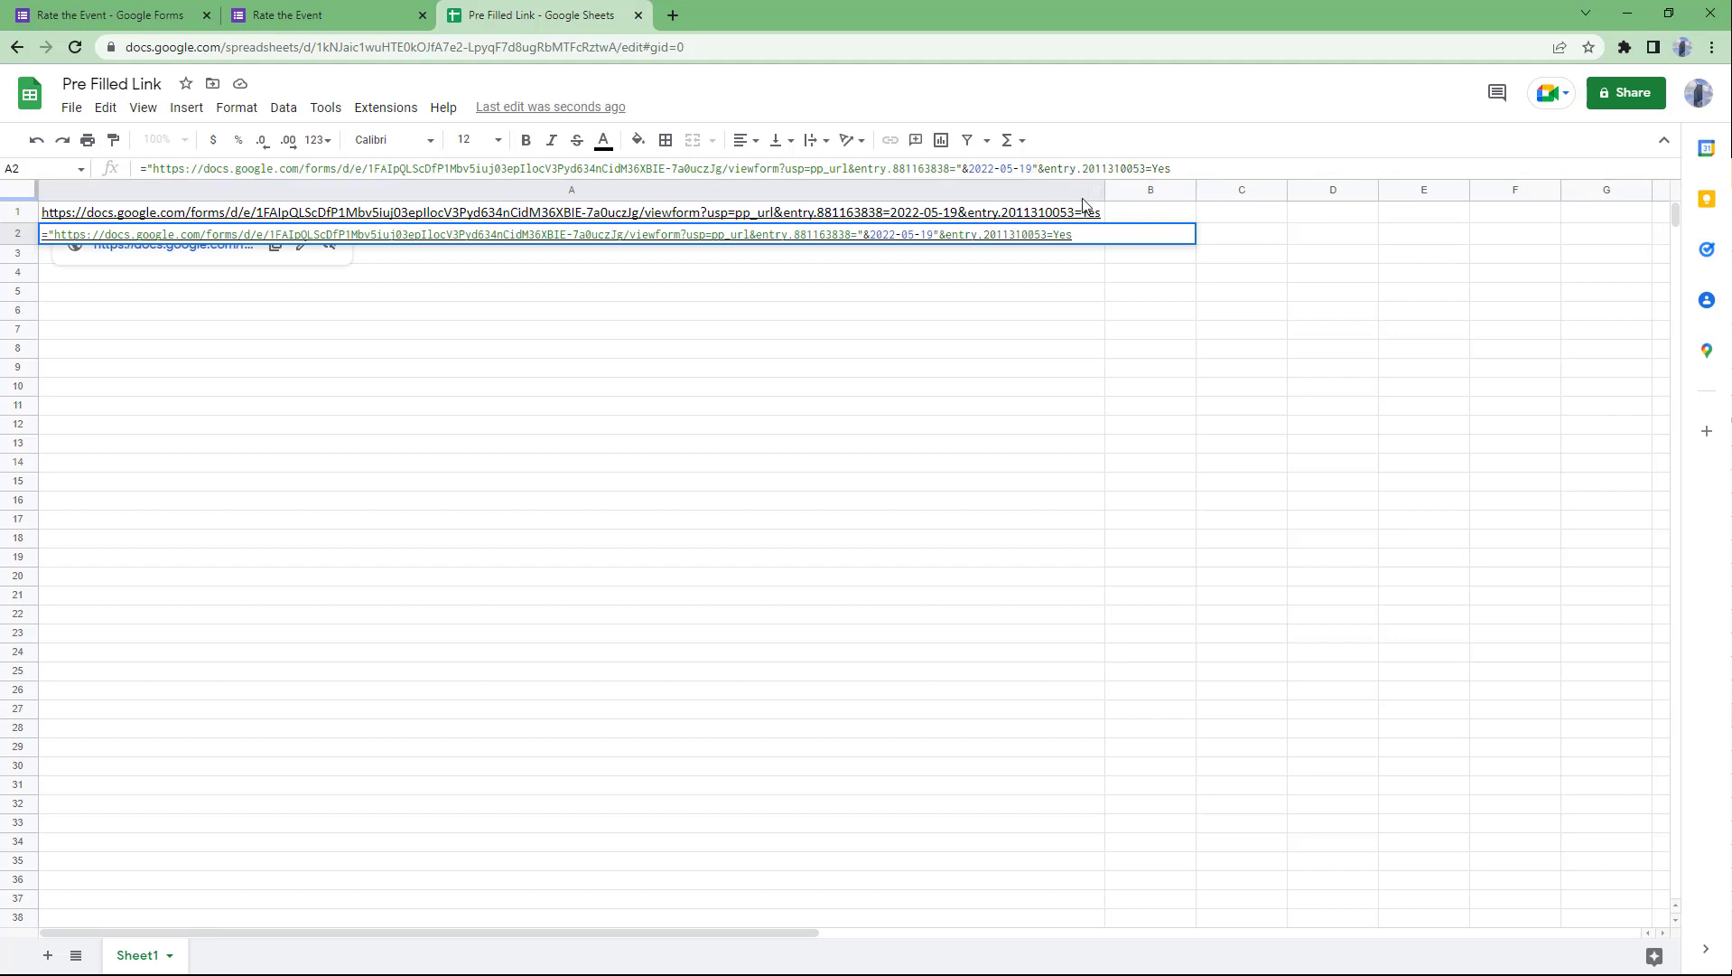
Step: Close the quoted text before Yes in the A2 formula and replace Yes with &E2
left_click(1152, 168)
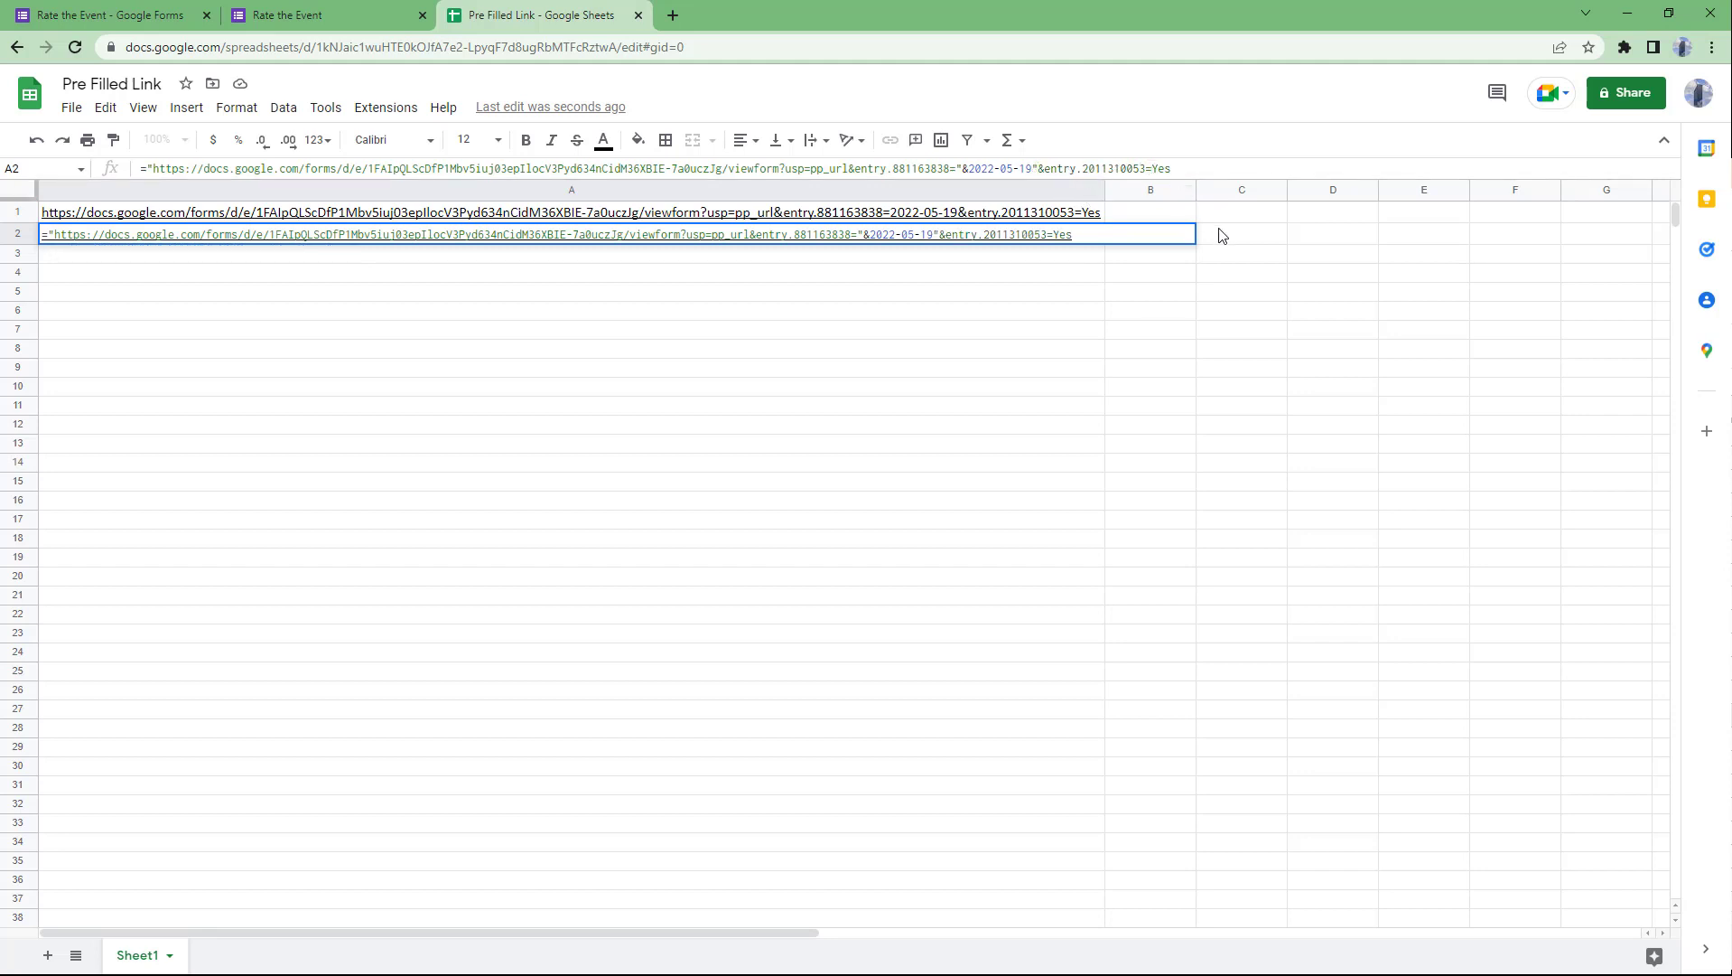
type("\"")
left_click(1201, 175)
key("BackSpace")
key("BackSpace")
key("BackSpace")
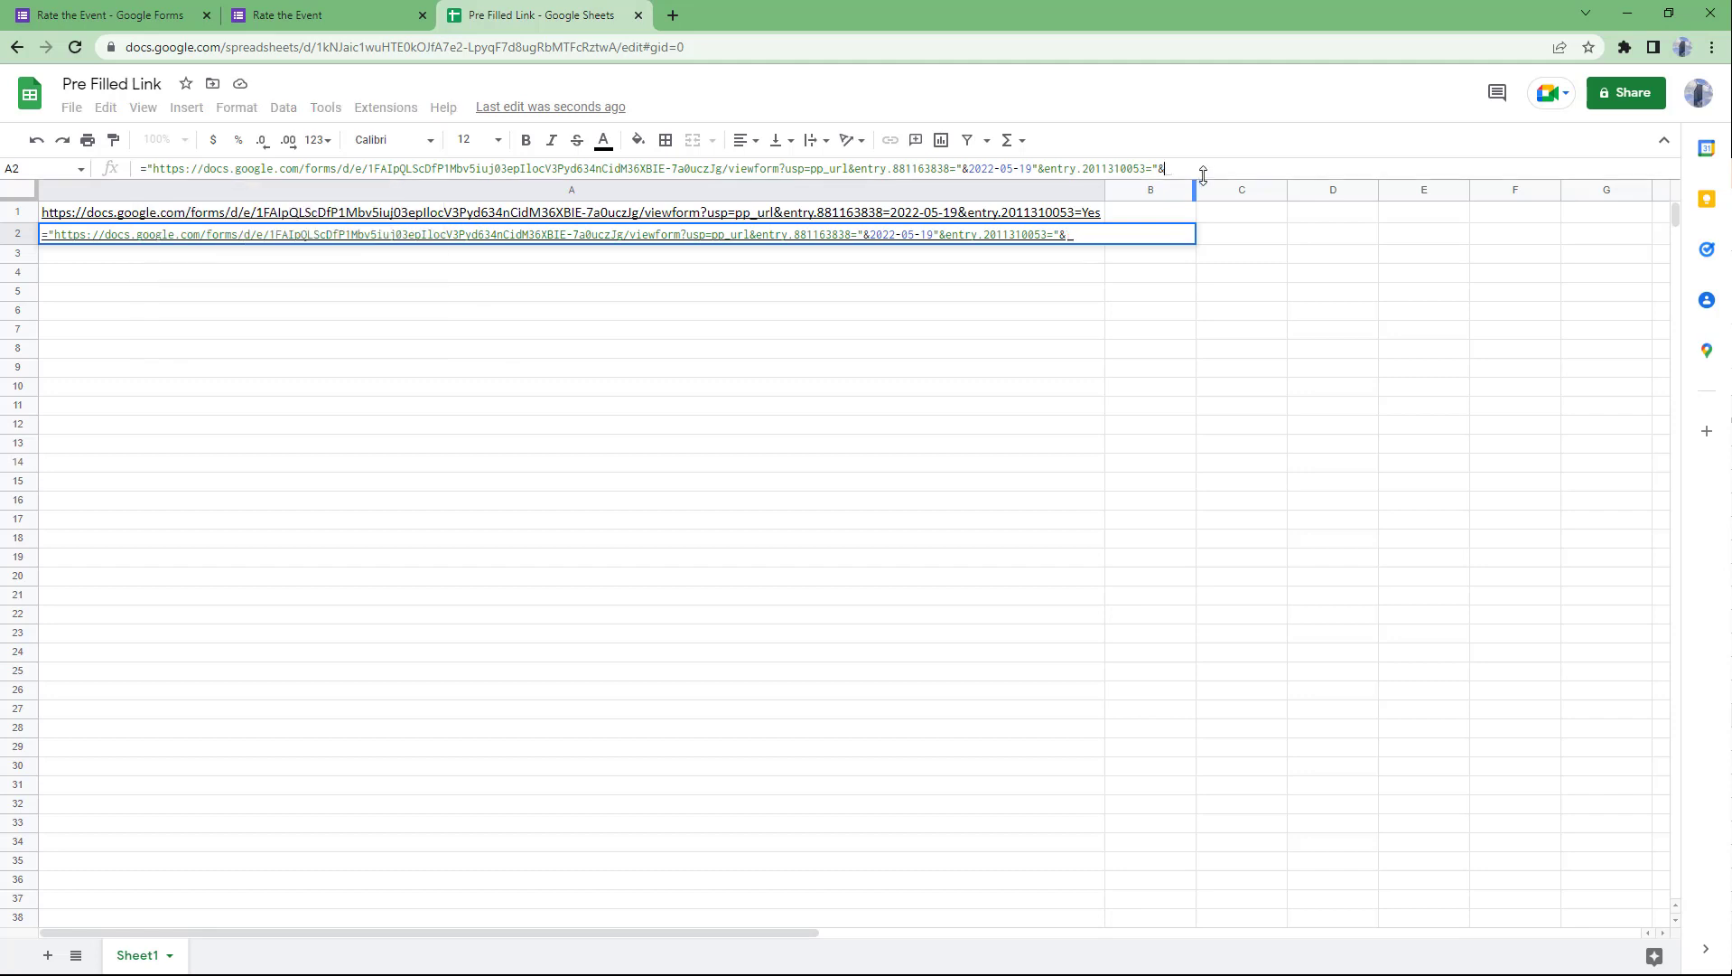
left_click(1453, 228)
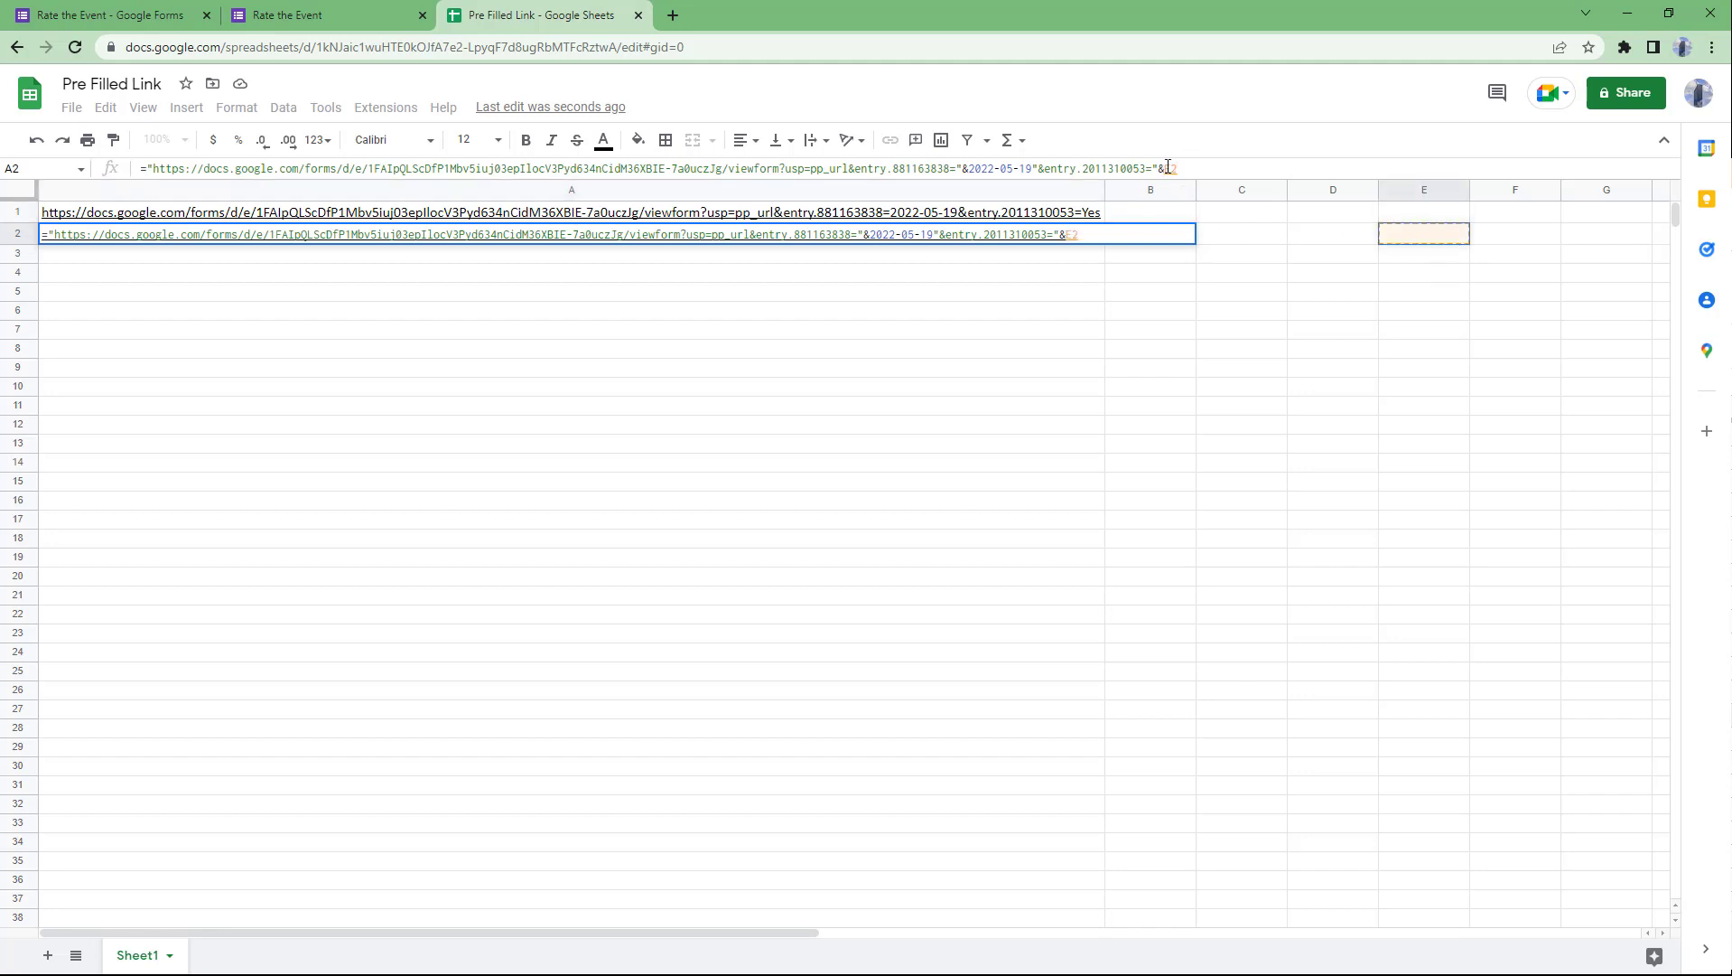
Step: Replace the date 2022-05-19 in the A2 formula with a reference to cell D2 and commit the formula
left_click(1026, 170)
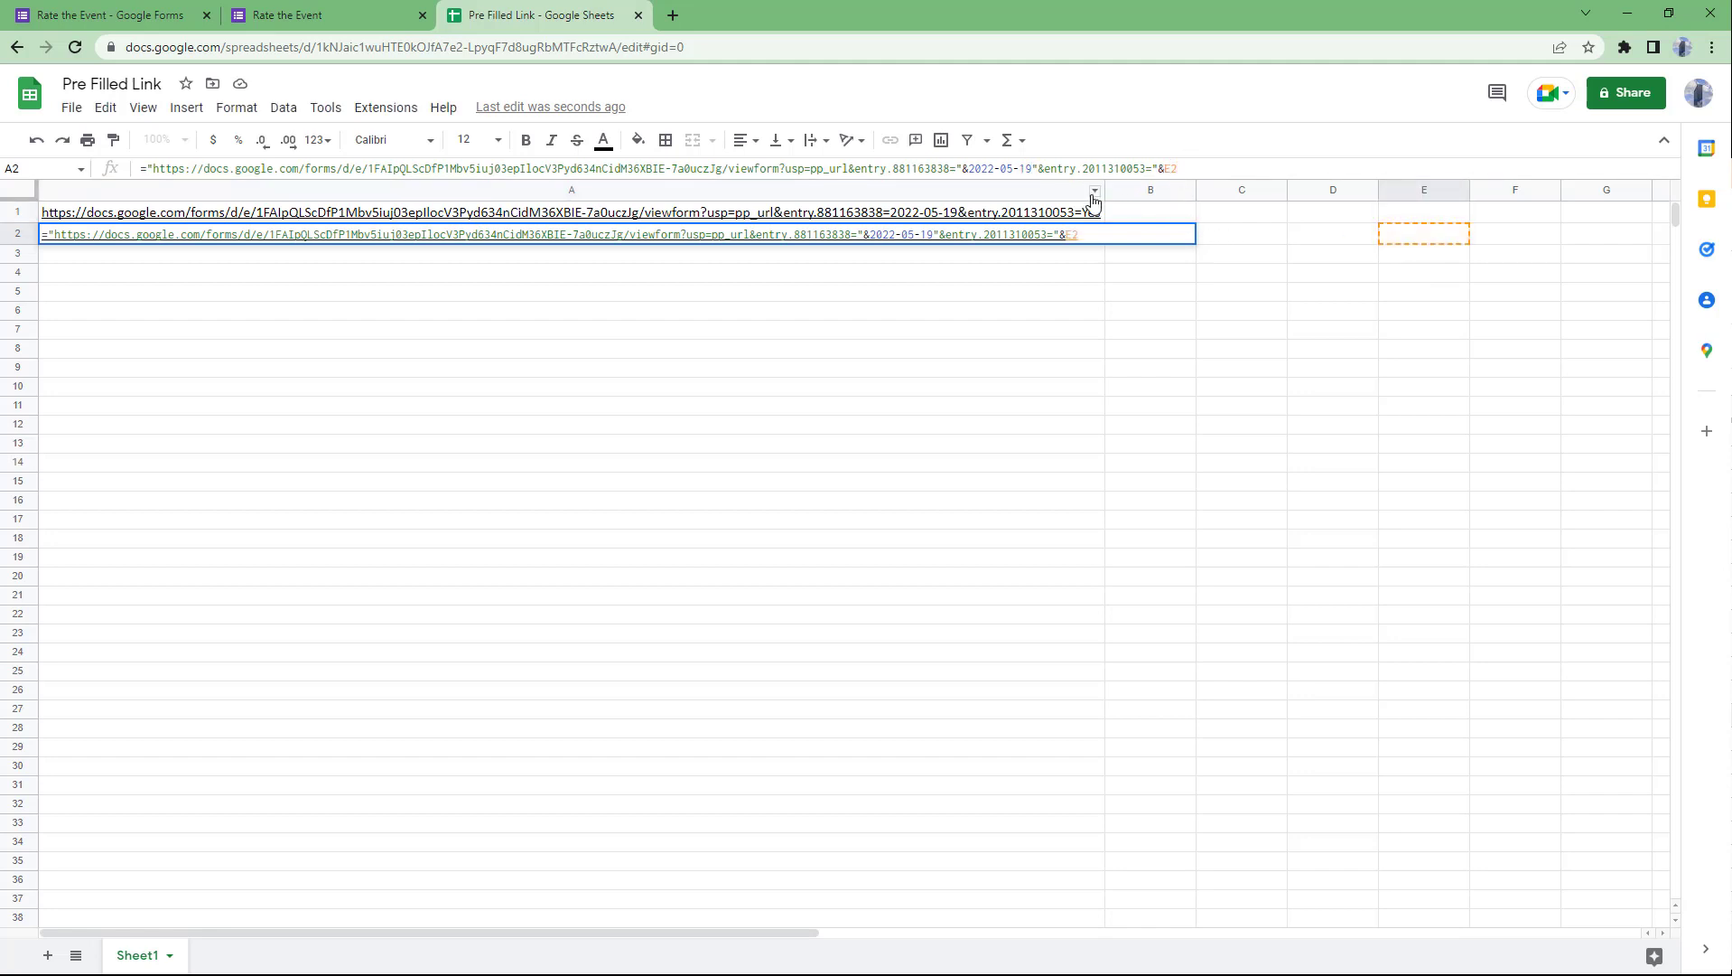
key("BackSpace")
key("BackSpace")
key("BackSpace")
key("BackSpace")
key("BackSpace")
key("BackSpace")
key("BackSpace")
key("BackSpace")
key("BackSpace")
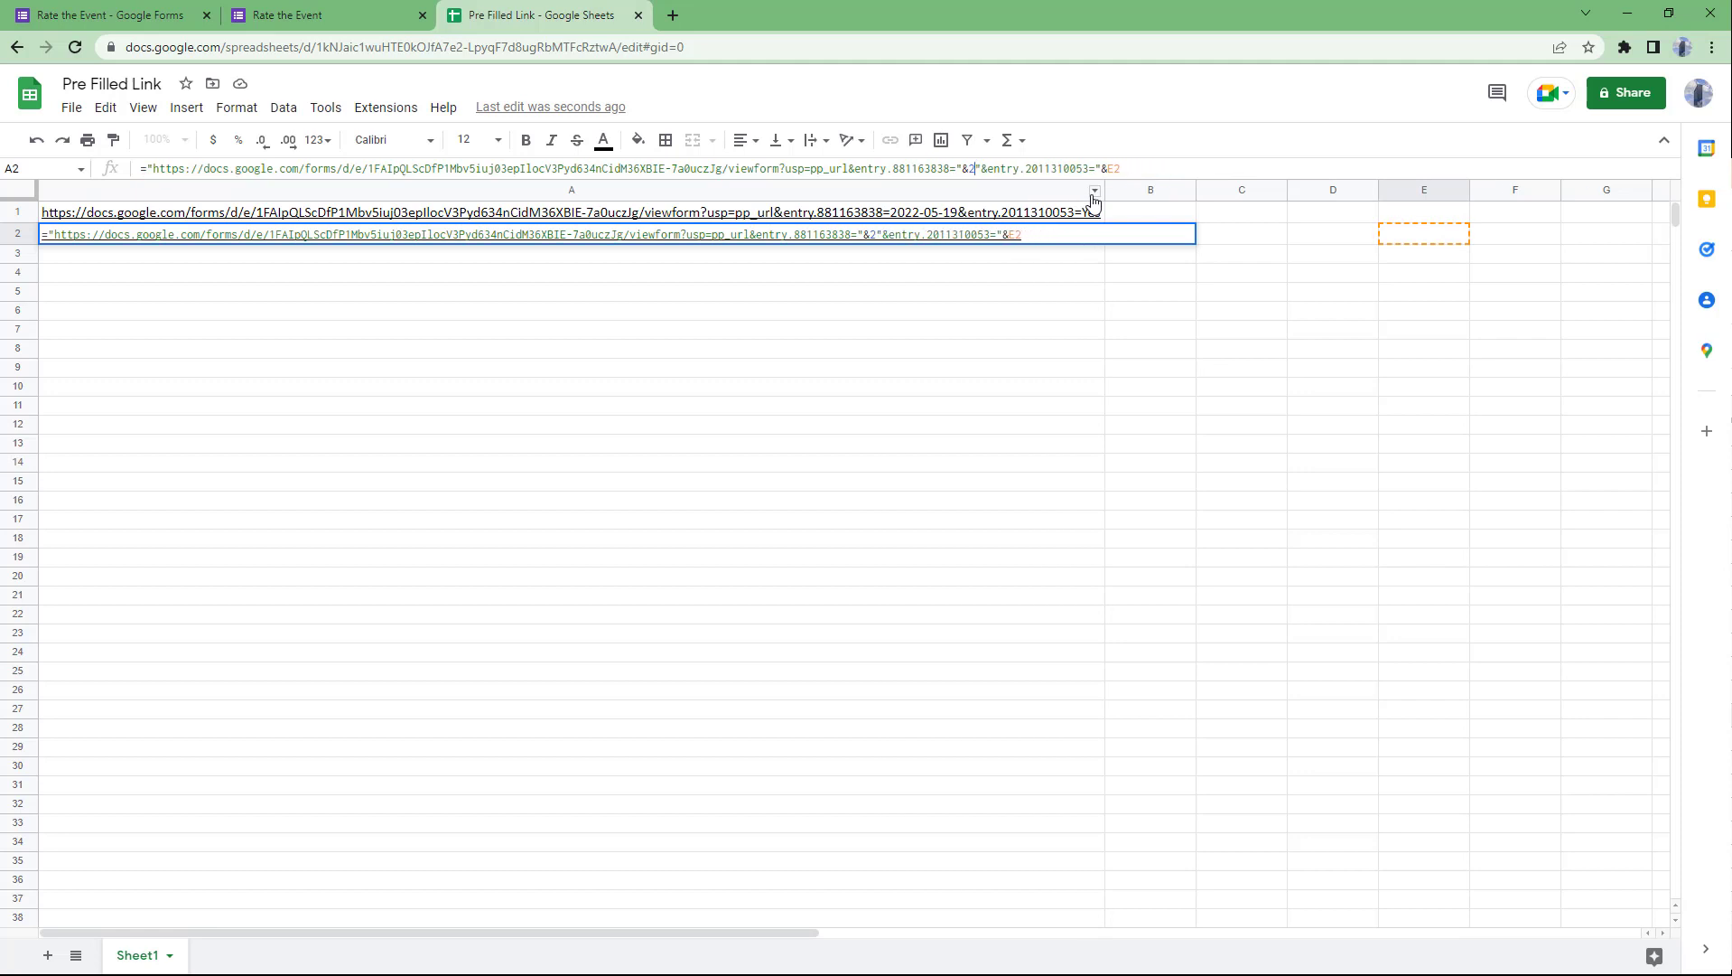
key("BackSpace")
left_click(1324, 236)
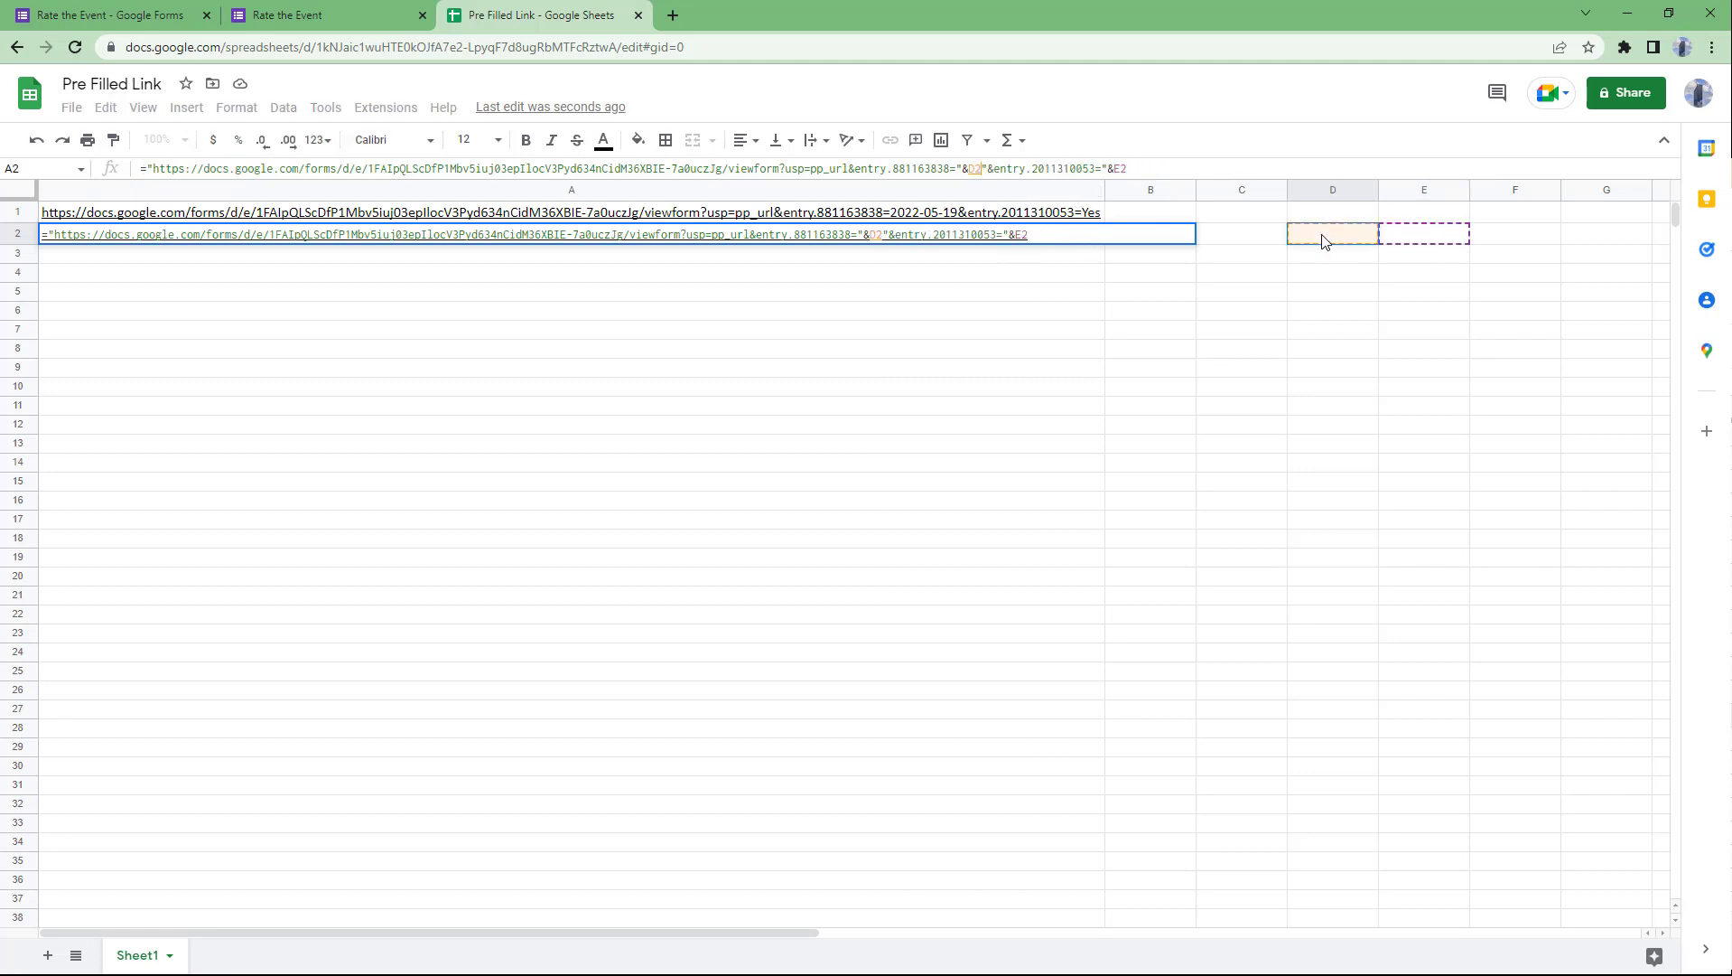
key("Return")
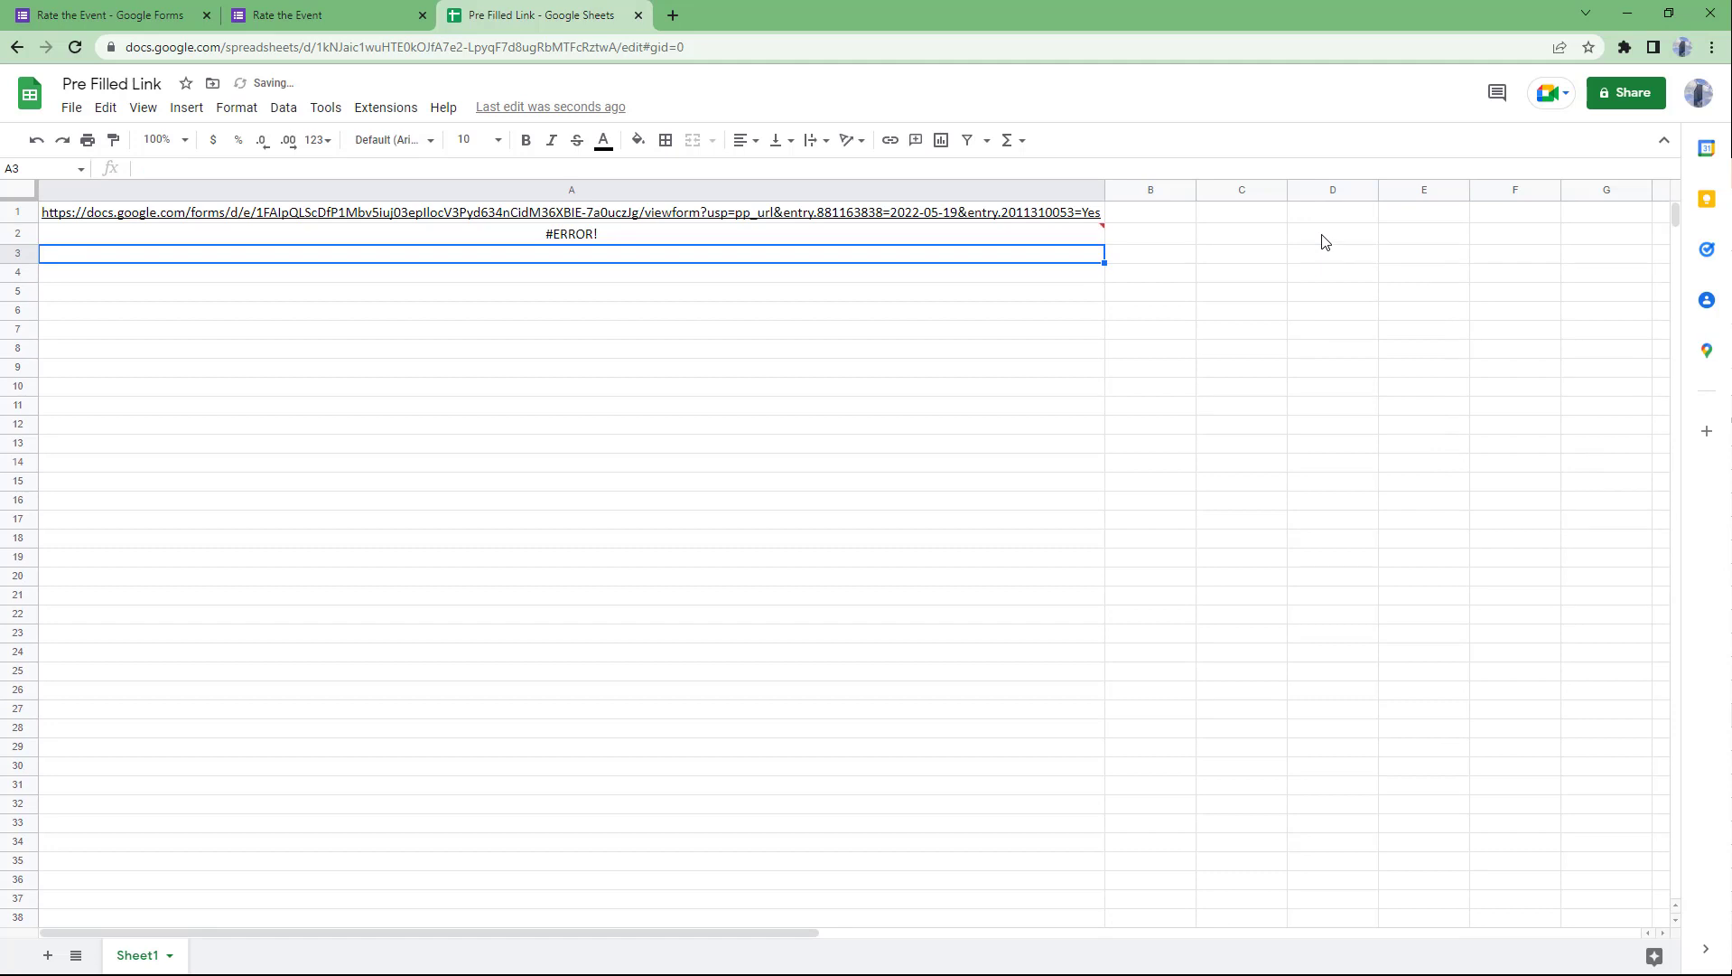
Step: Insert the missing & after D2 in the A2 formula
left_click(935, 240)
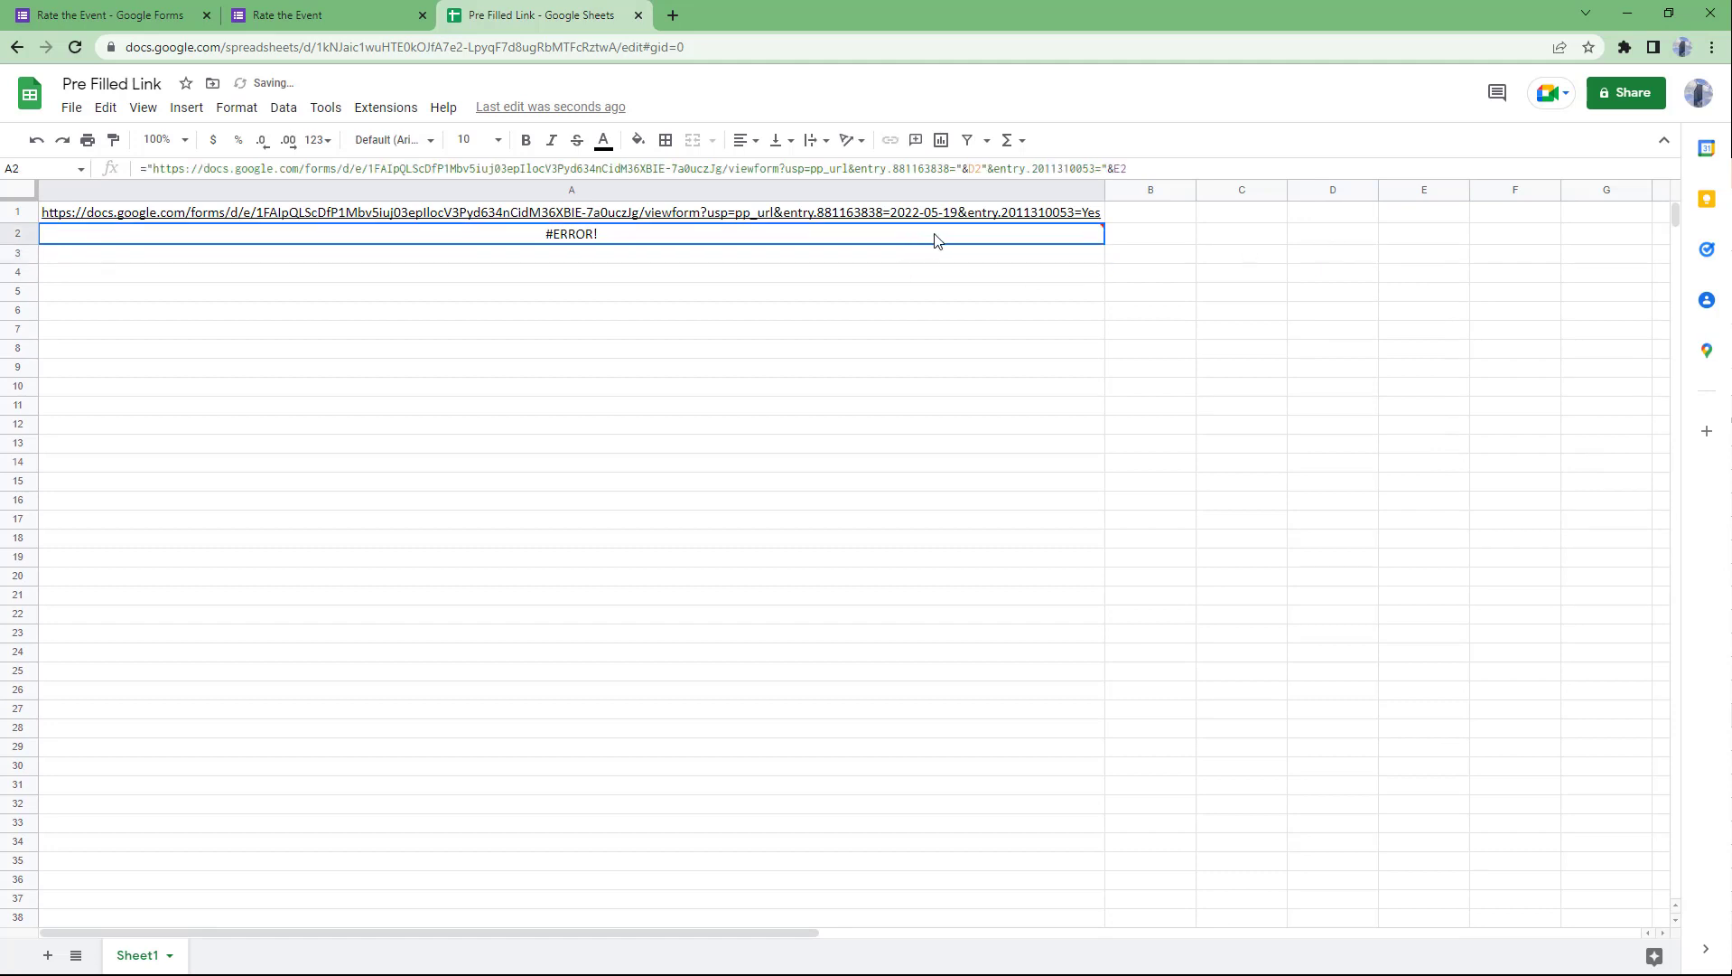
left_click(980, 169)
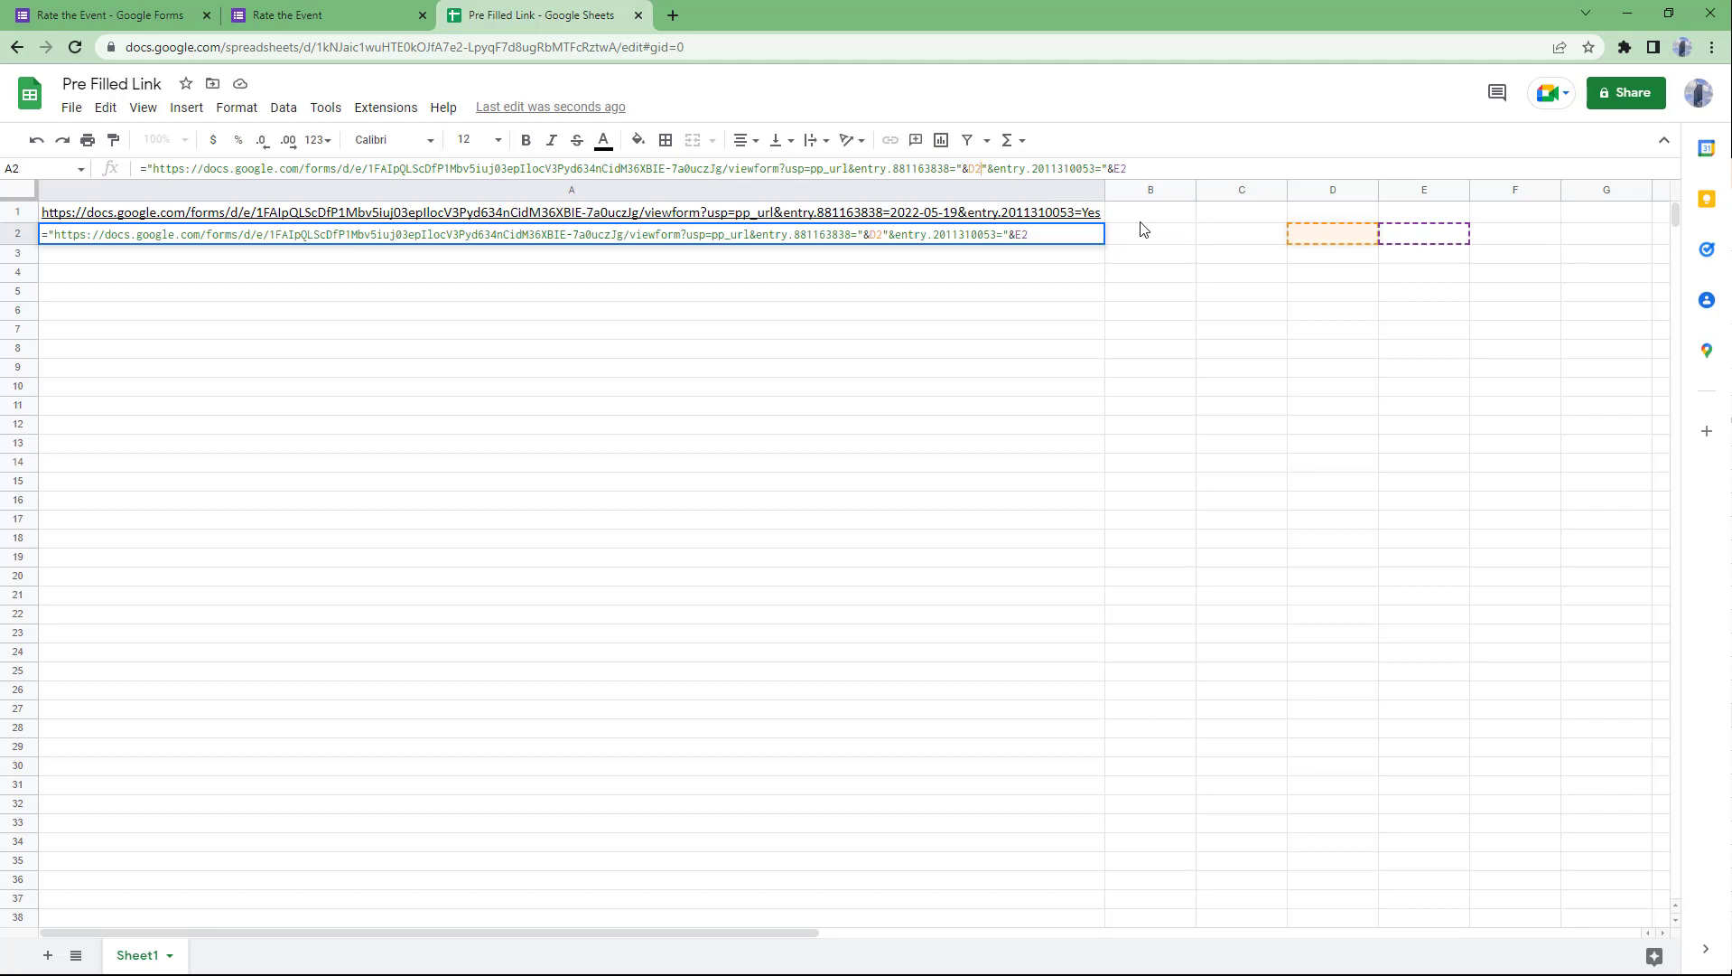
type("&")
key("Return")
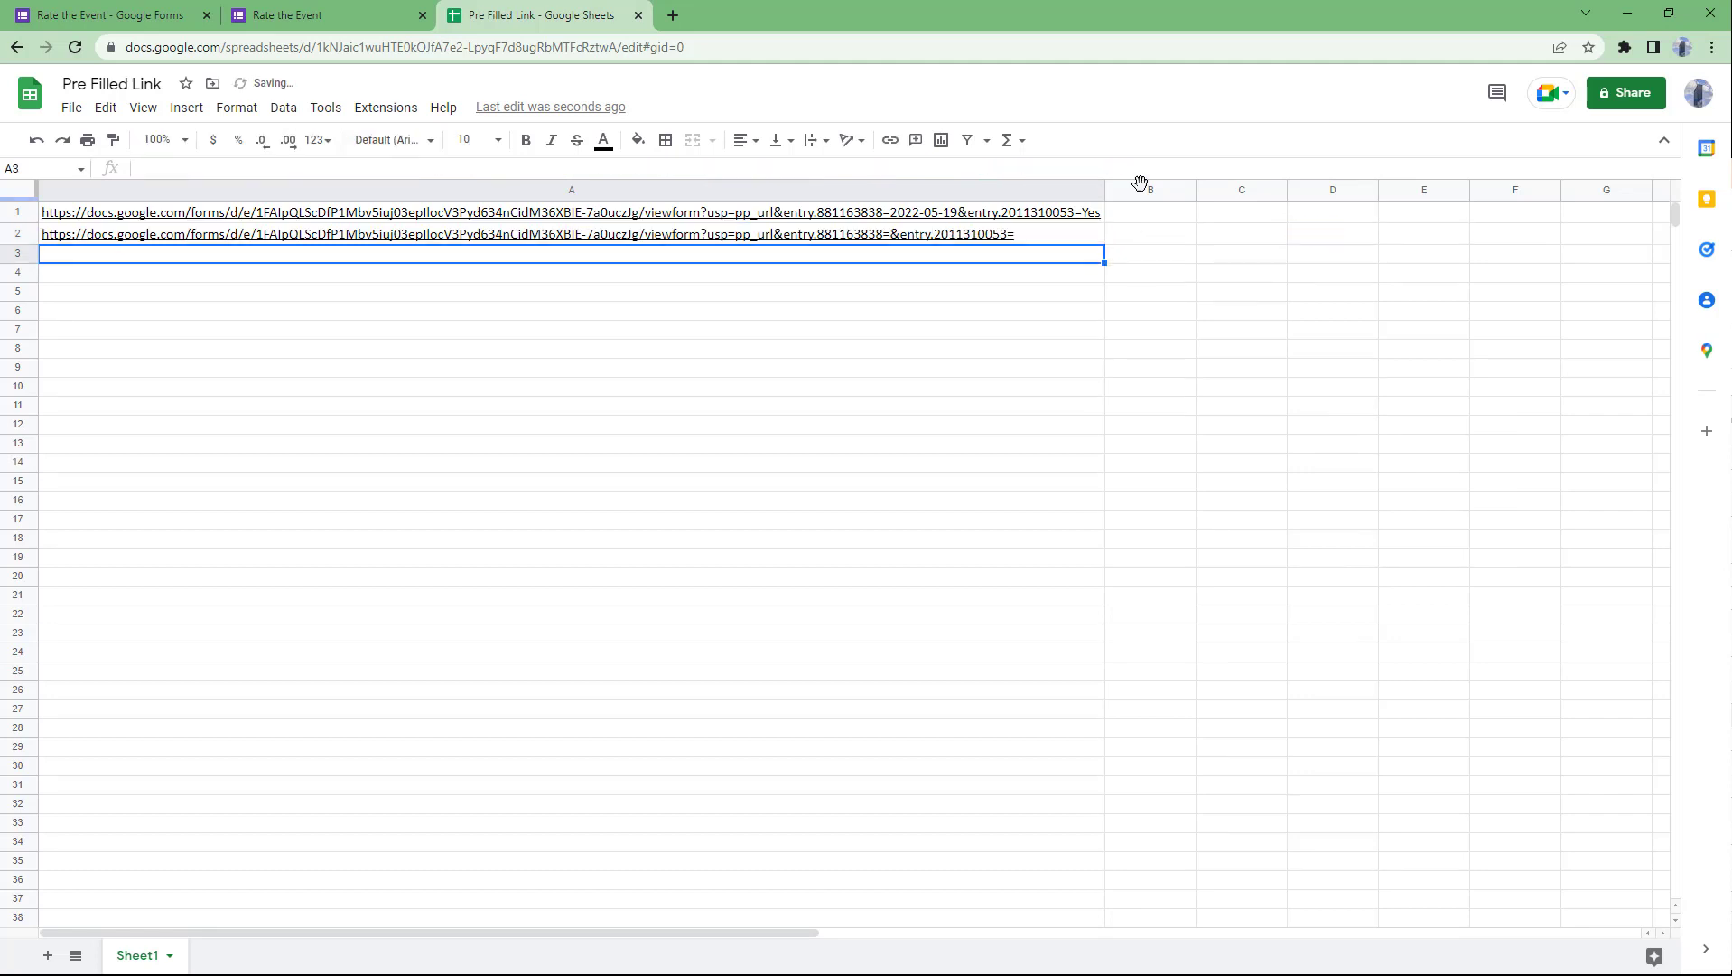
left_click(1090, 239)
left_click(1230, 236)
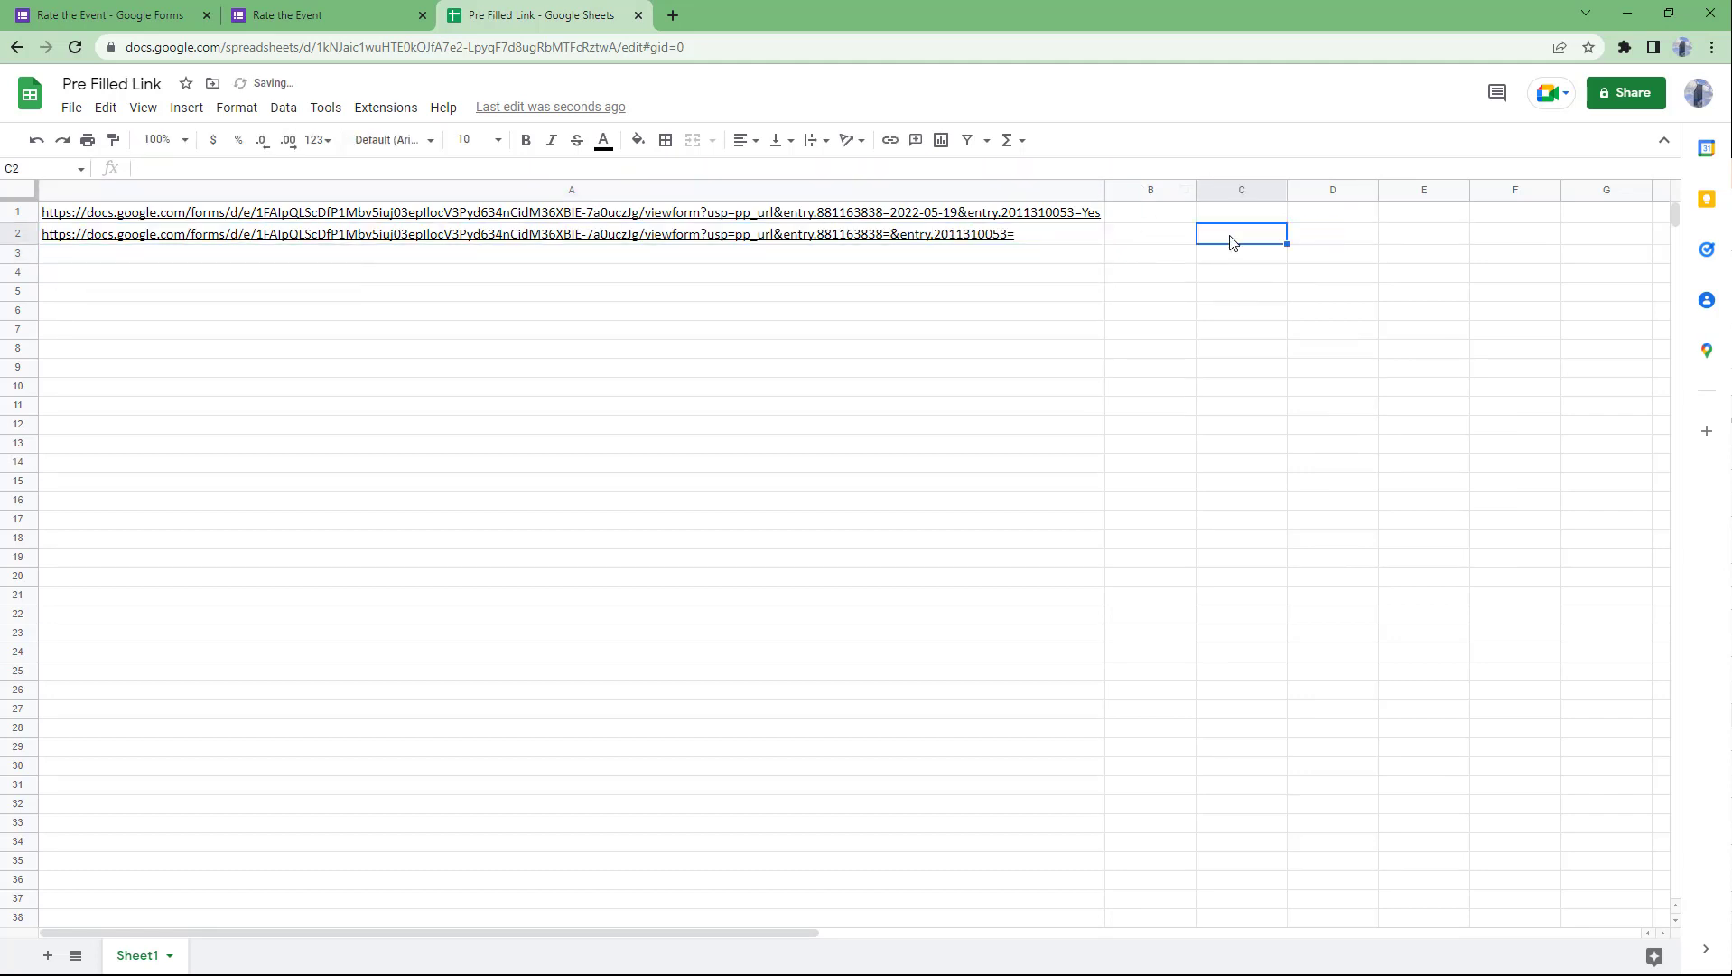
left_click(1317, 239)
left_click(1042, 242)
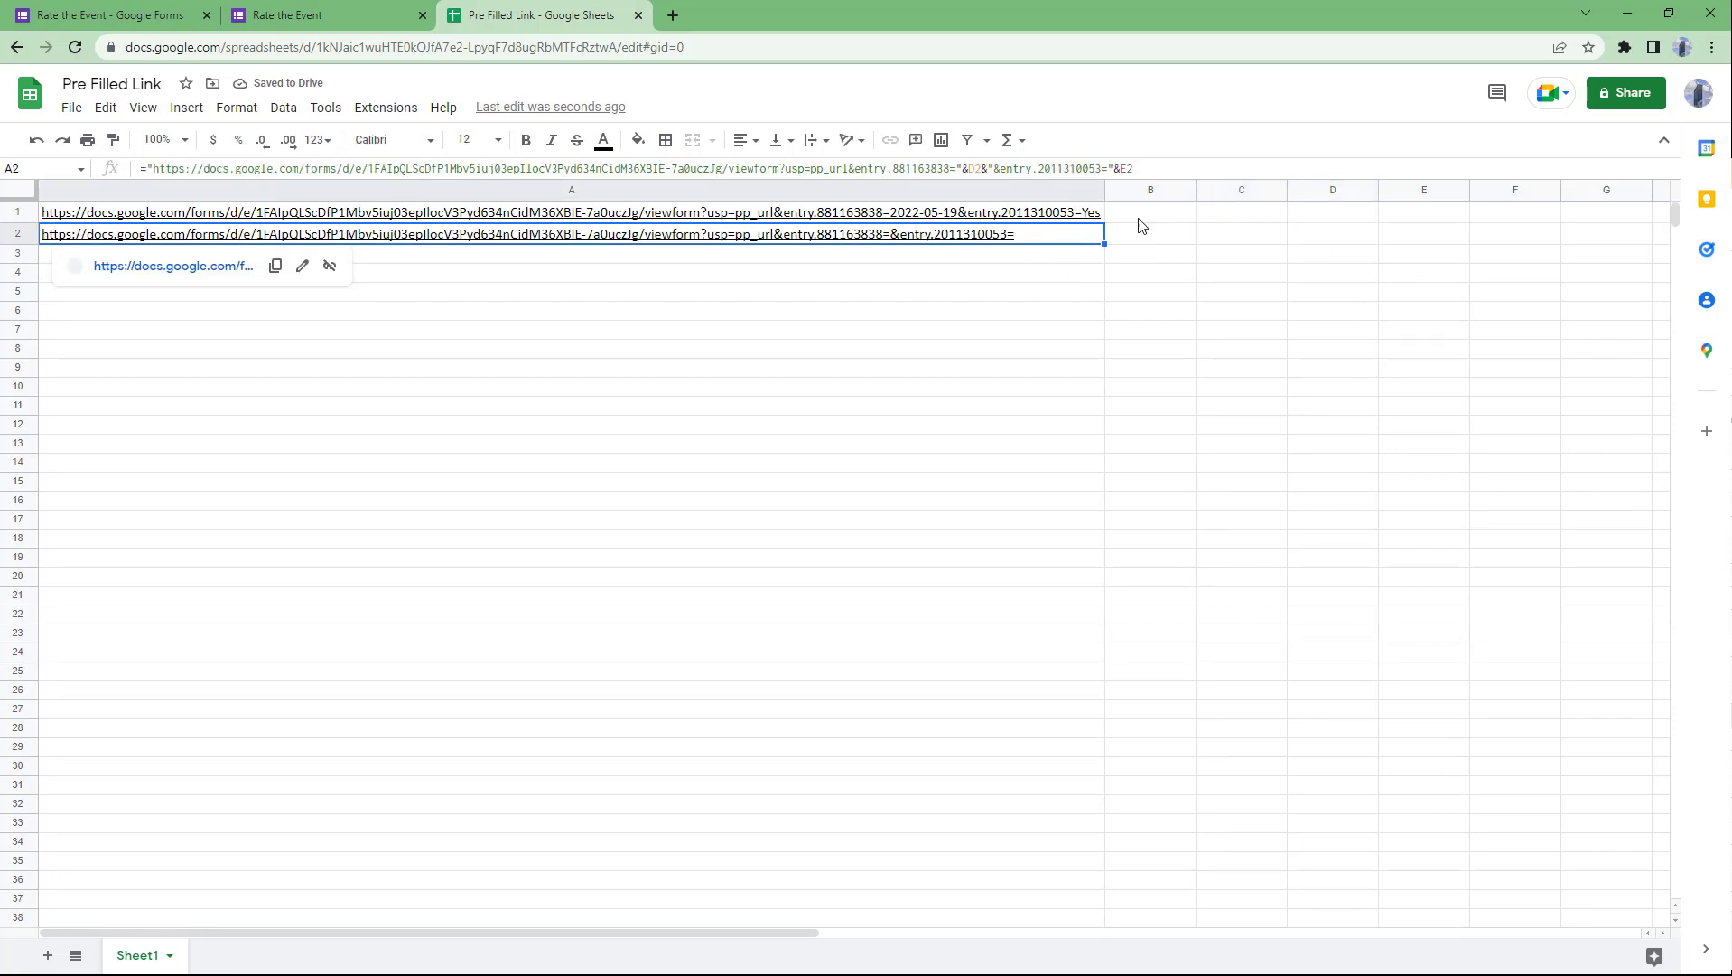
left_click(1219, 238)
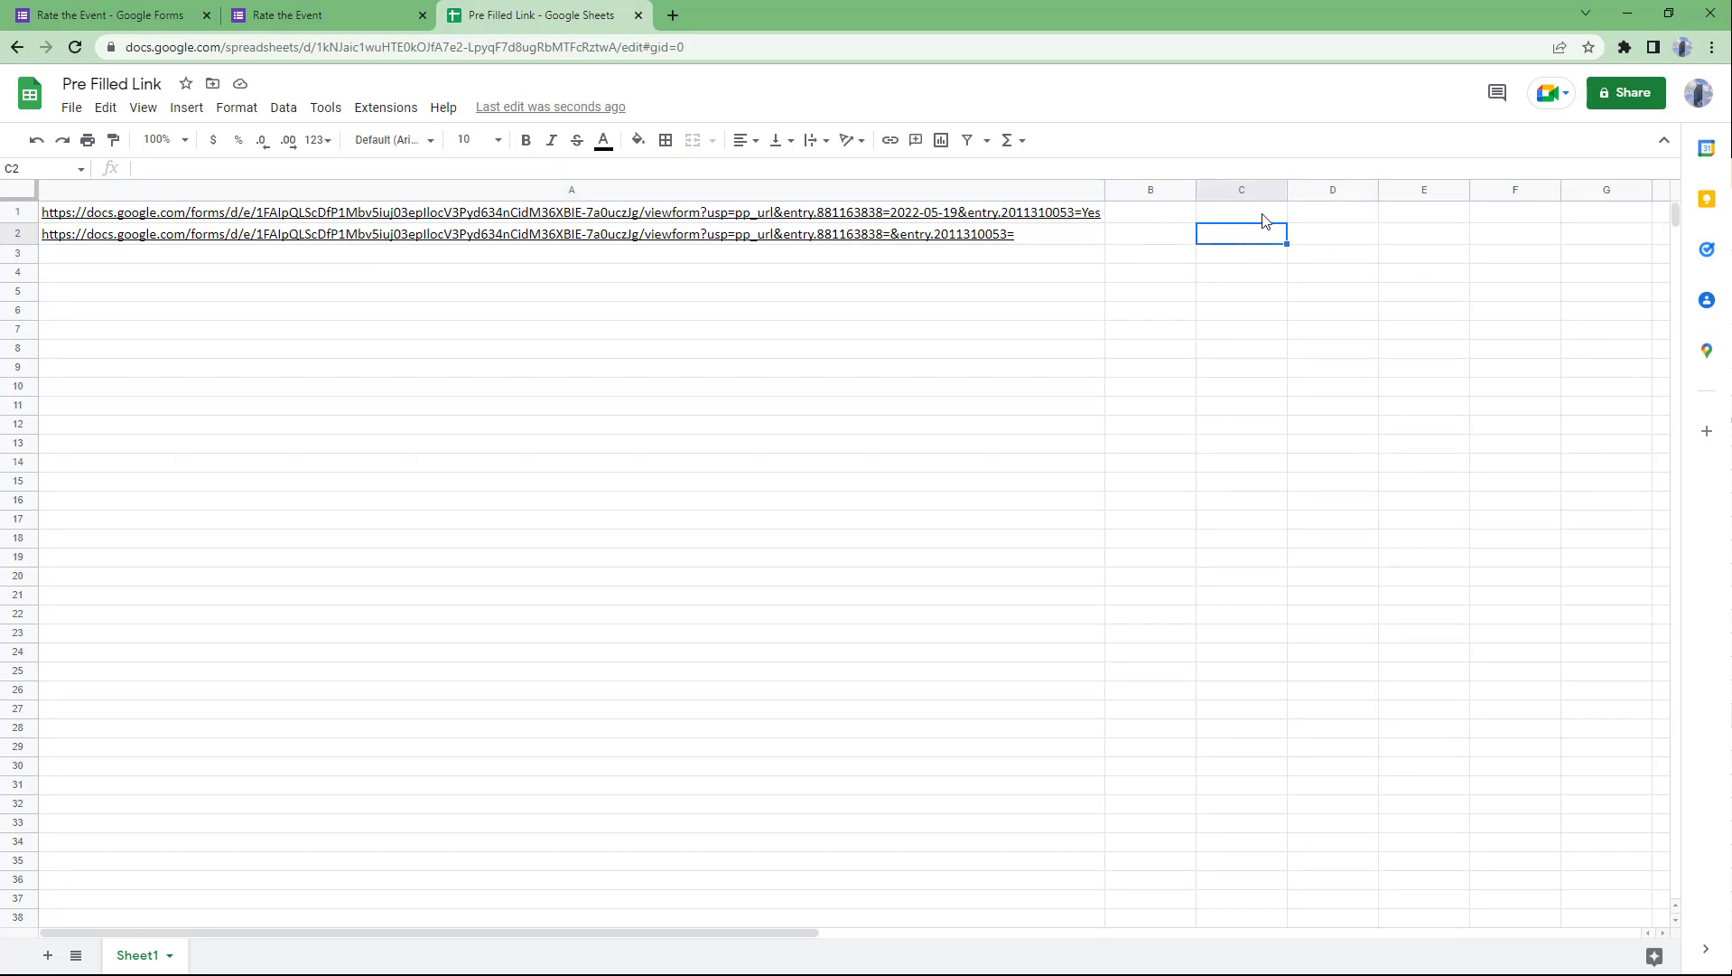
Step: Enter the headers "Enter Date" in cell C1 and "Yes or No" in cell D1
left_click(1266, 215)
type("Enter Date")
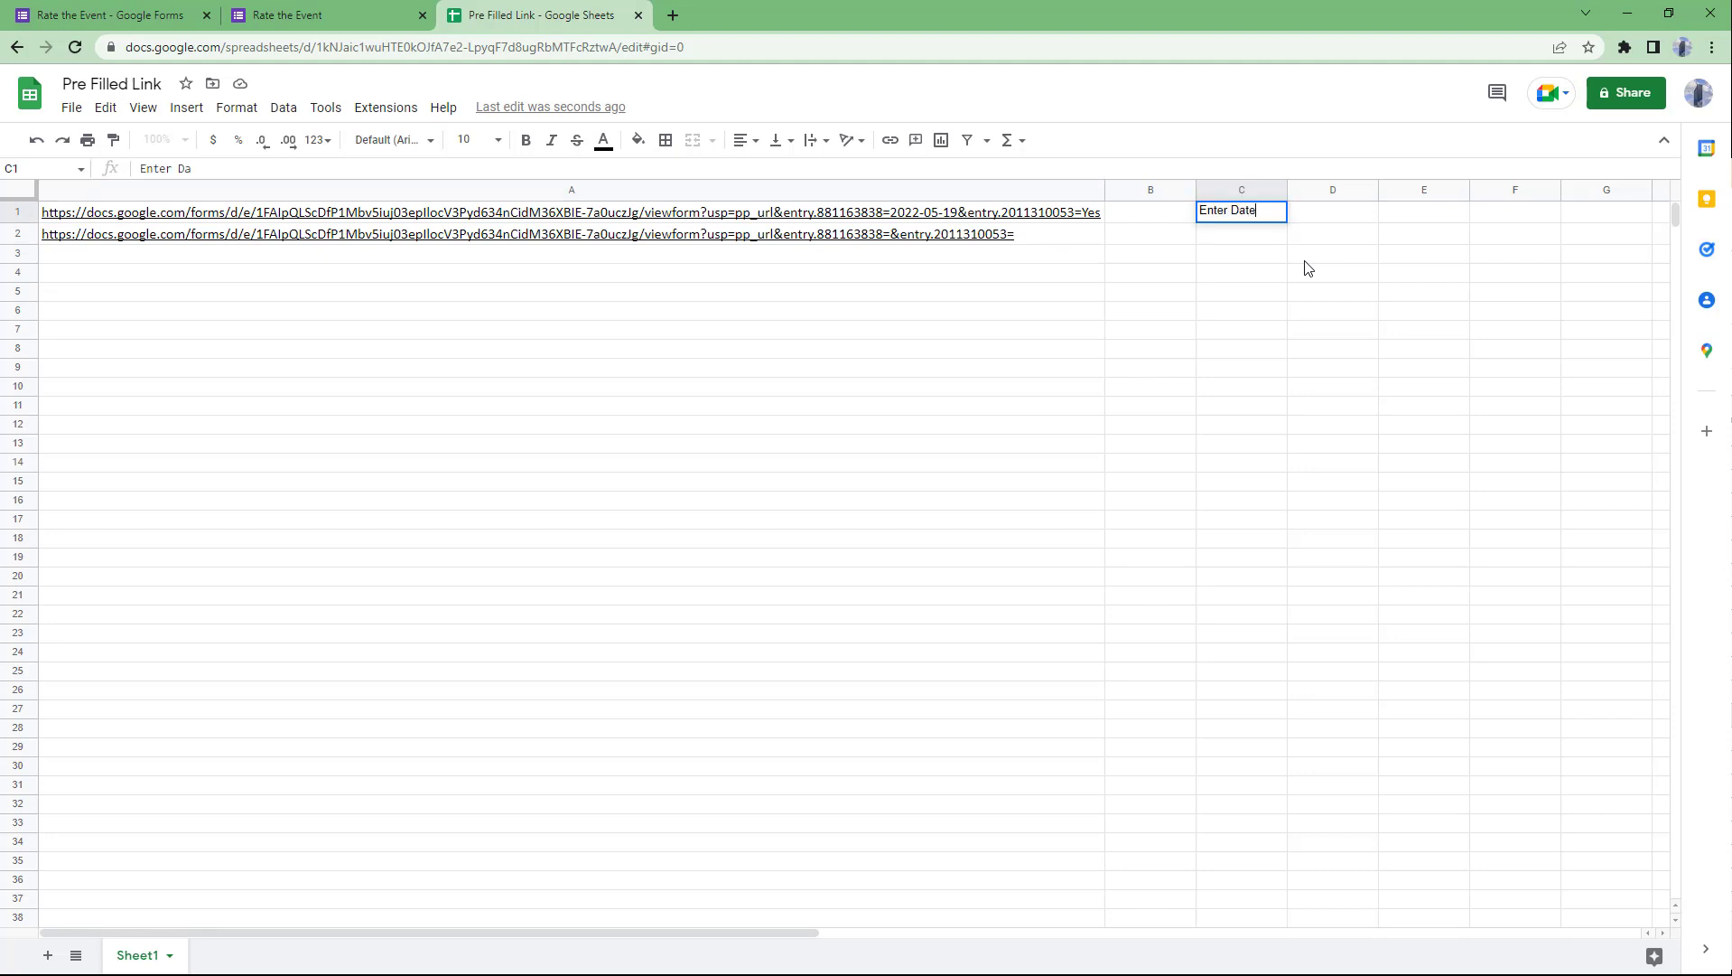
key("Tab")
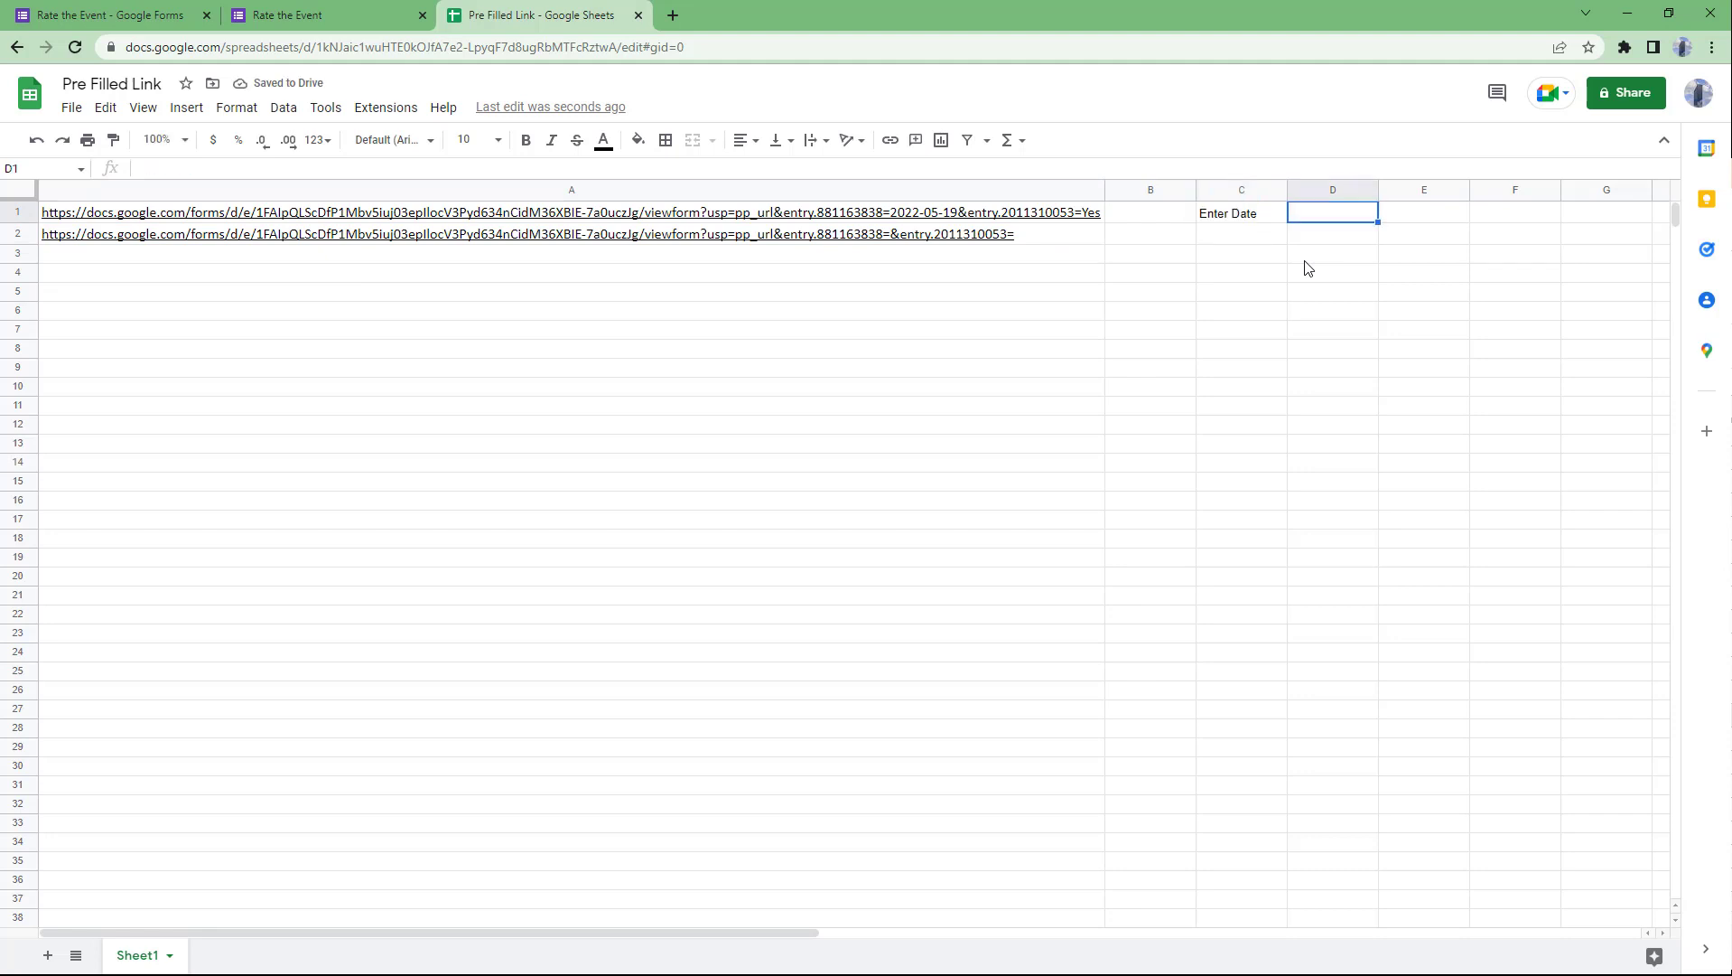
type("Yes or No")
key("Return")
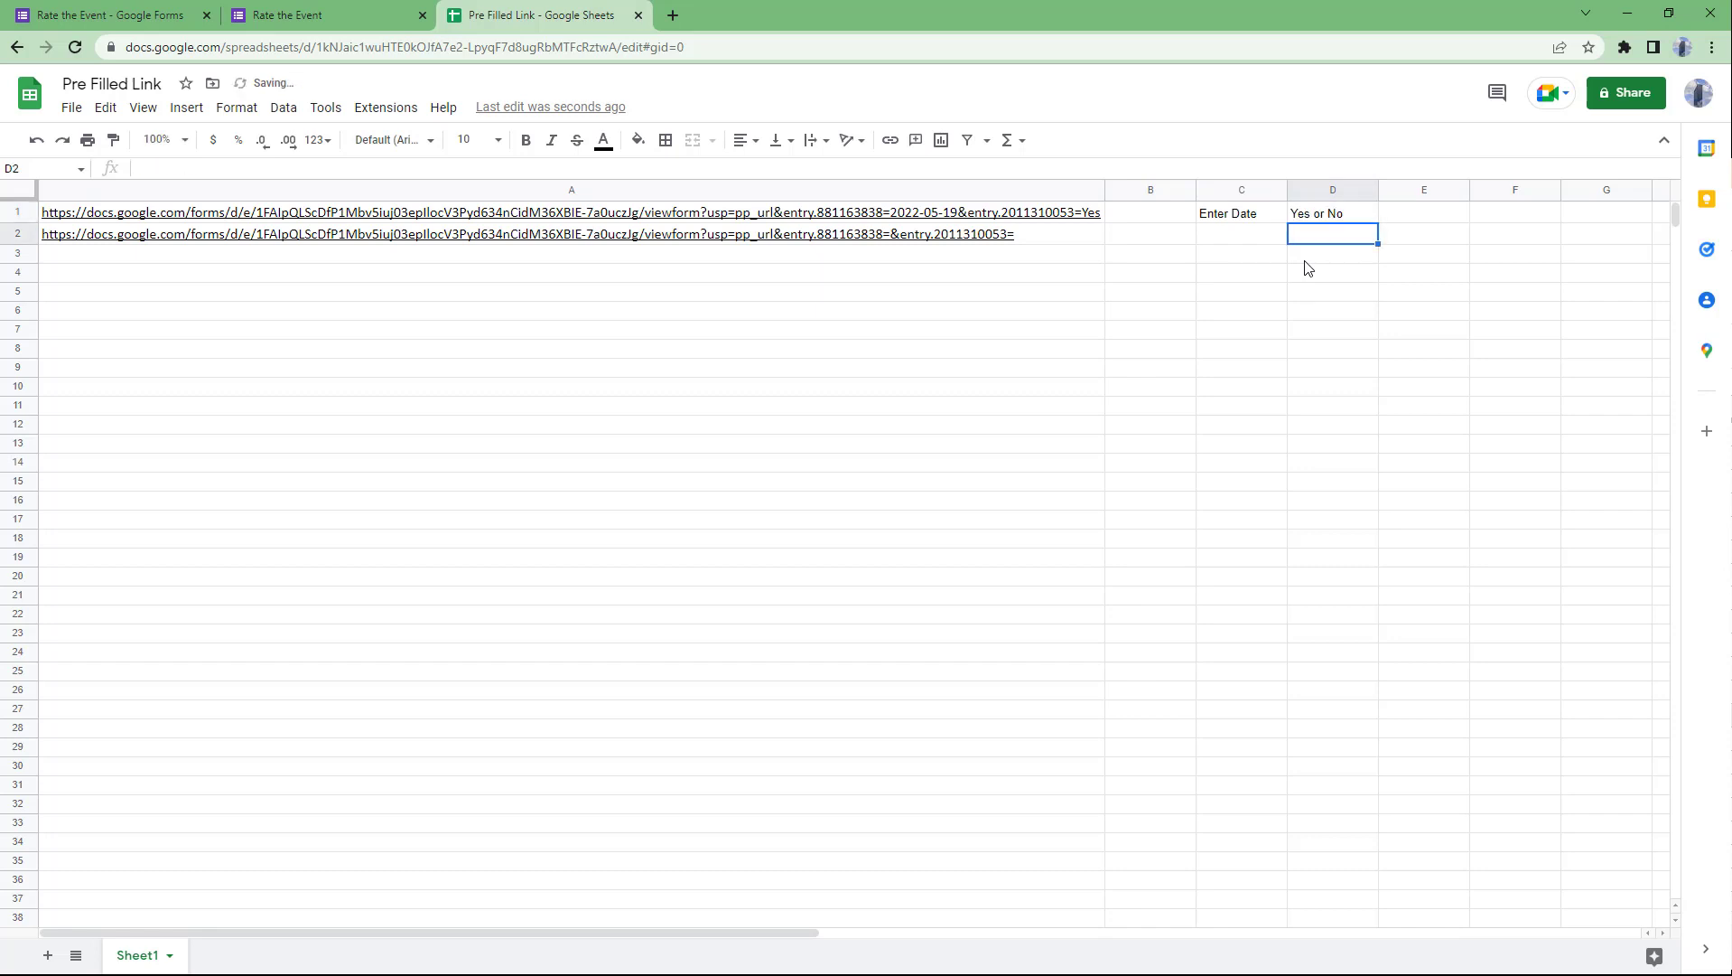
Step: Enter Yes in cell D2 under the "Yes or No" header
type("Y")
key("BackSpace")
key("BackSpace")
type("y")
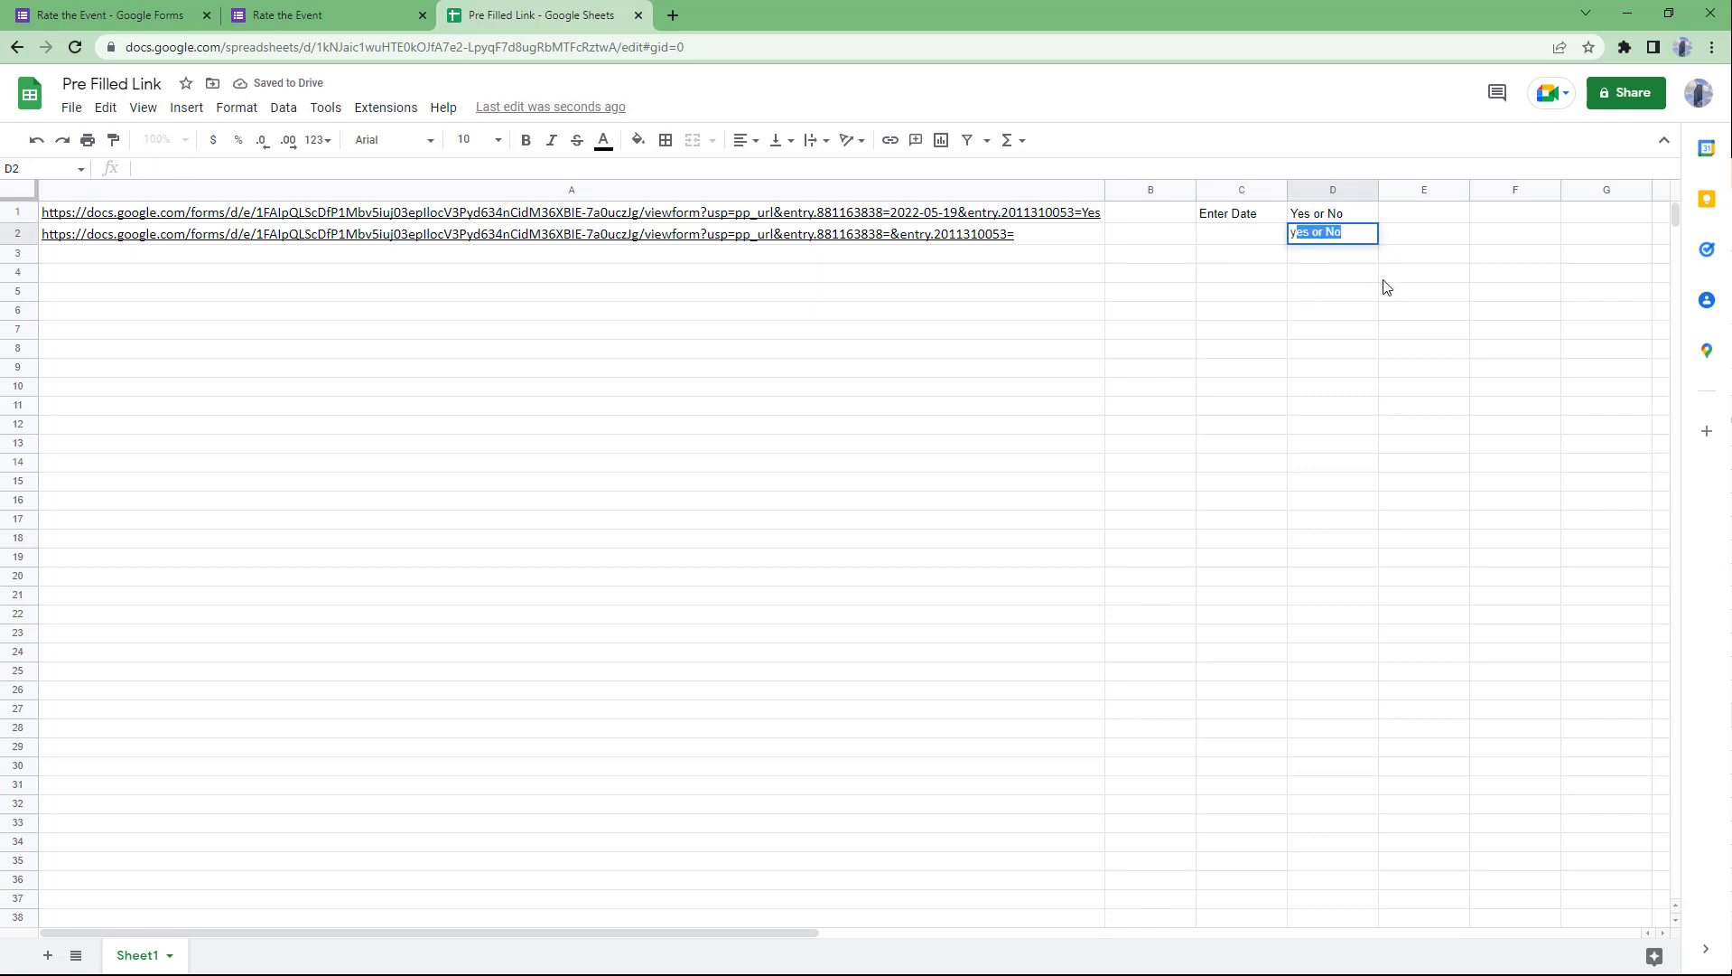
key("BackSpace")
key("BackSpace")
type("Yes")
key("Return")
Step: Enter the date 2023-07-08 in cell C2 under the "Enter Date" header
key("Up")
key("Left")
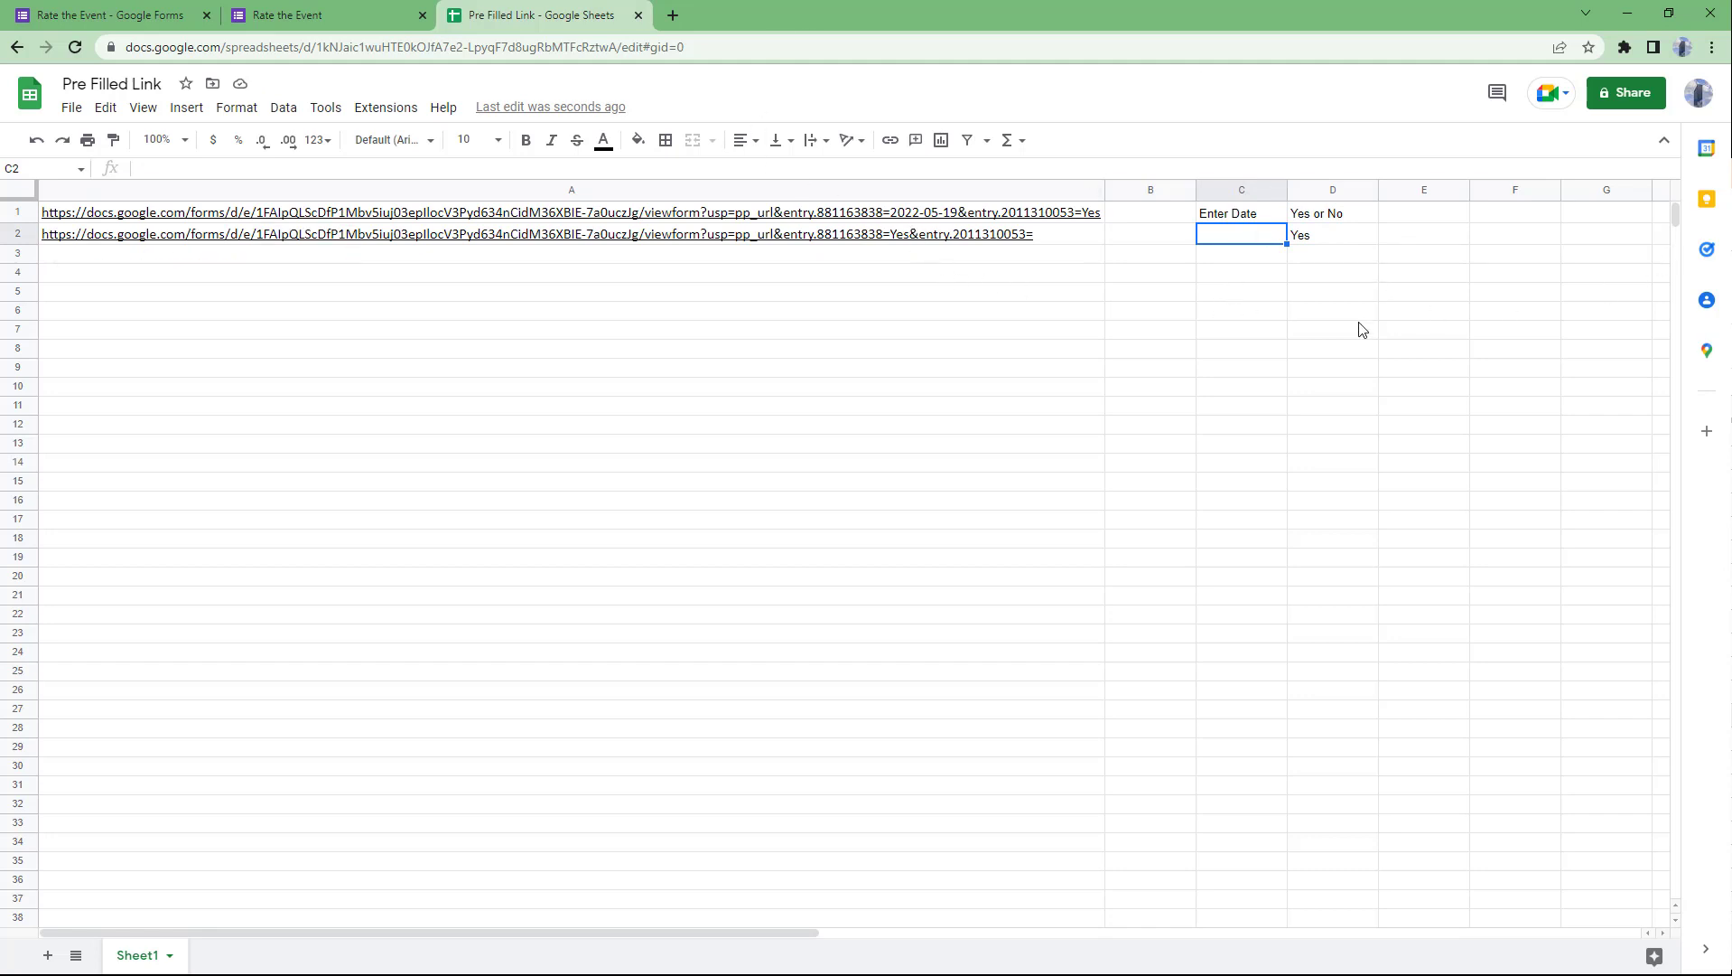
type("2023-07-08")
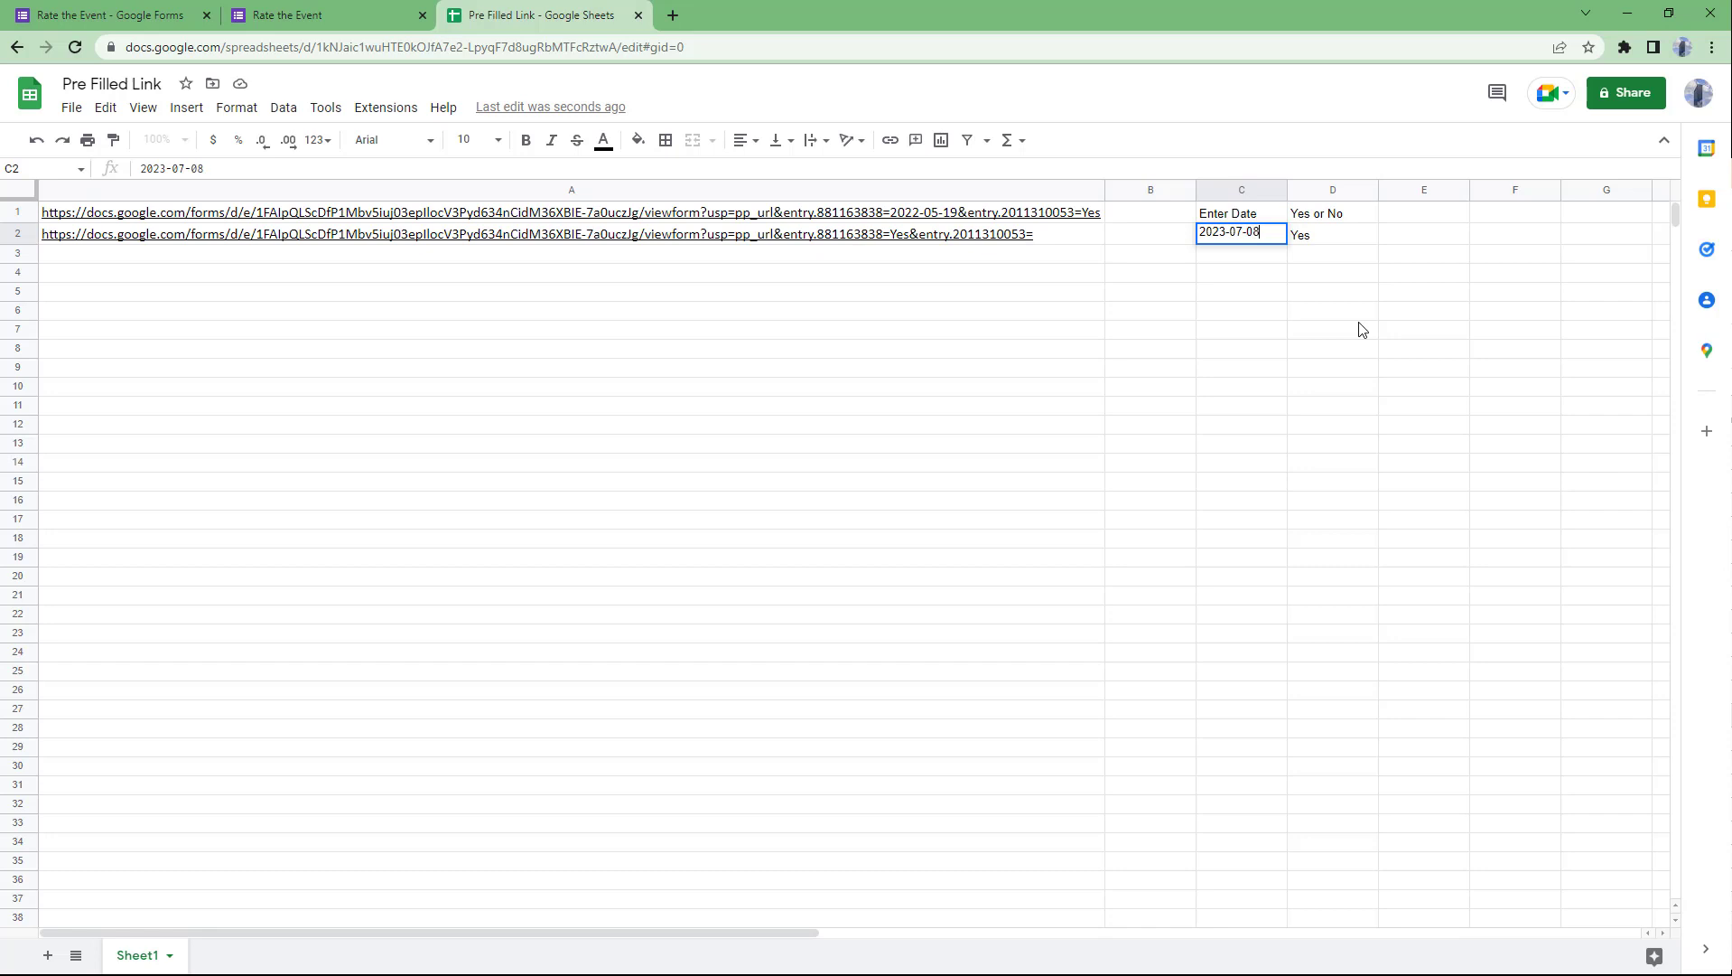
key("Return")
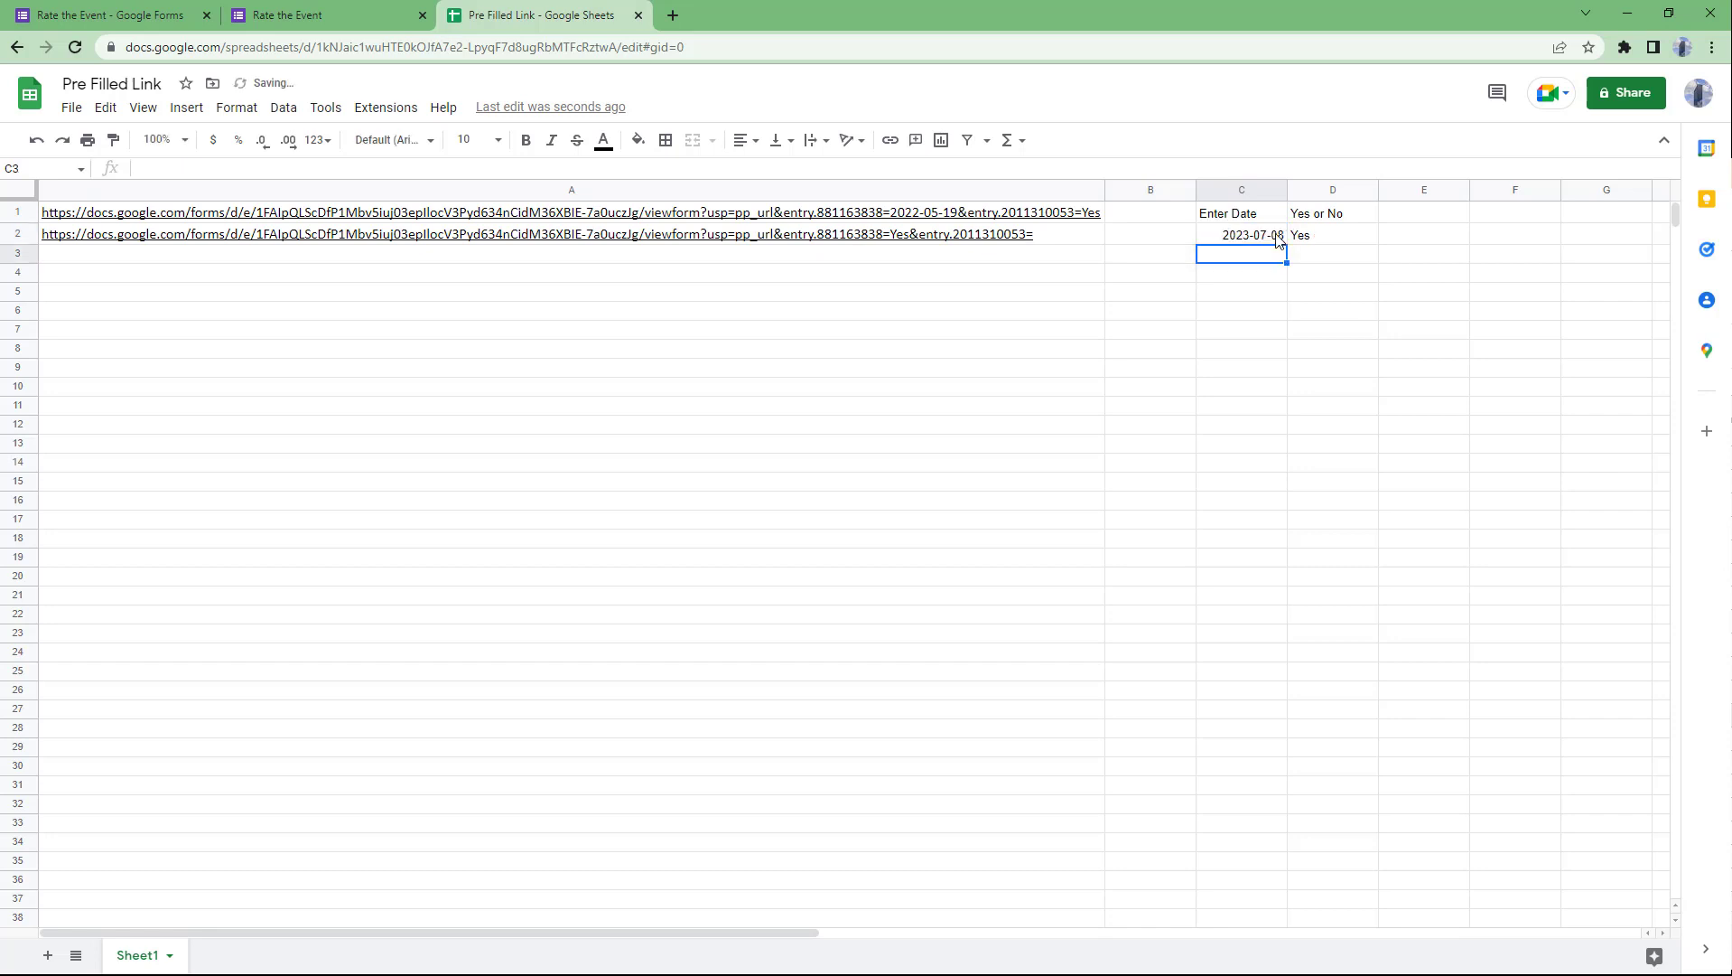
Step: Correct the A2 formula so the date comes from cell C2 and the Yes/No answer from cell D2
left_click(1250, 243)
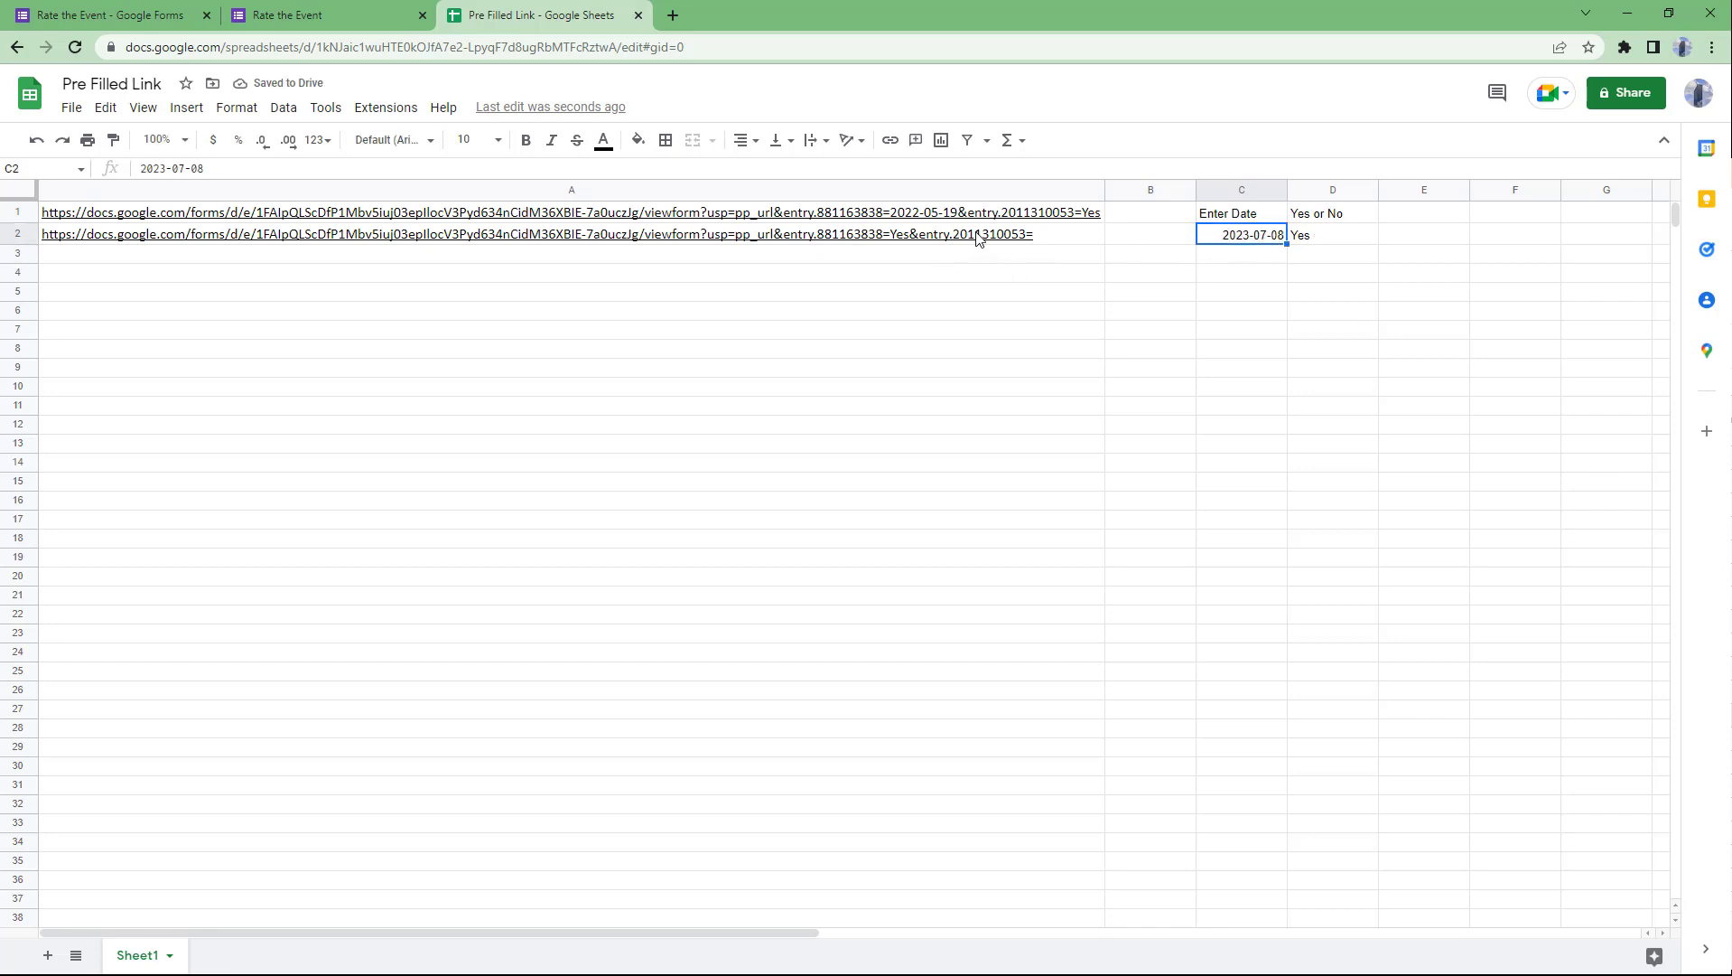
left_click(937, 238)
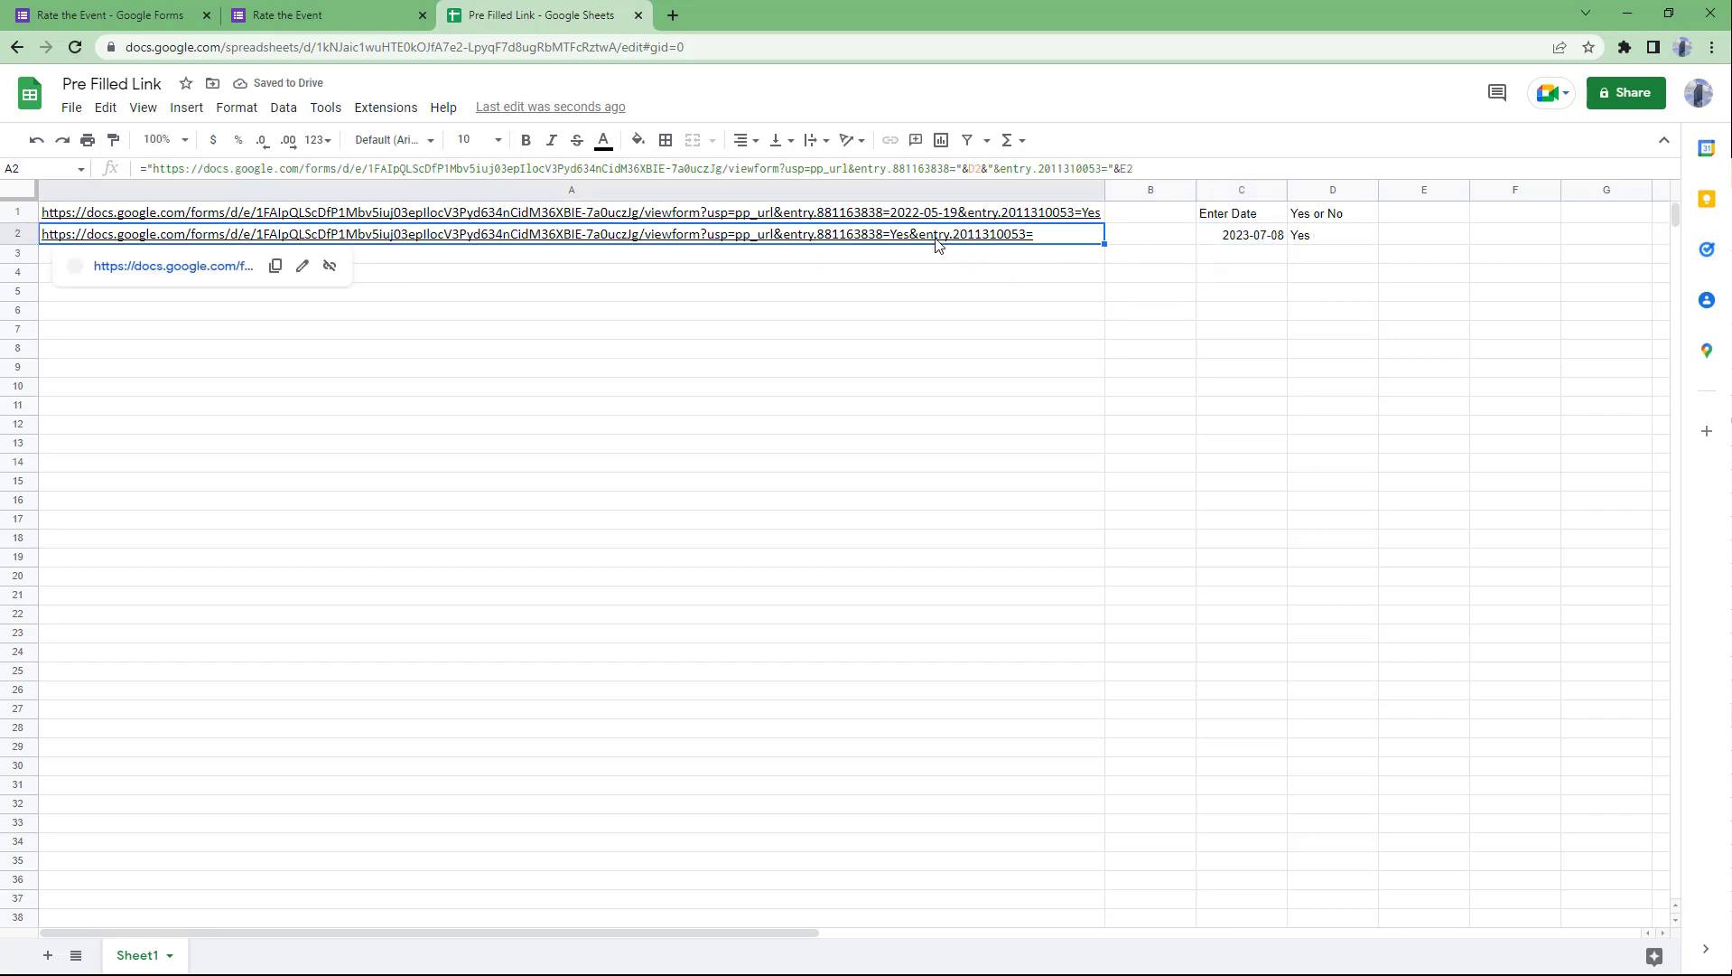
left_click(983, 170)
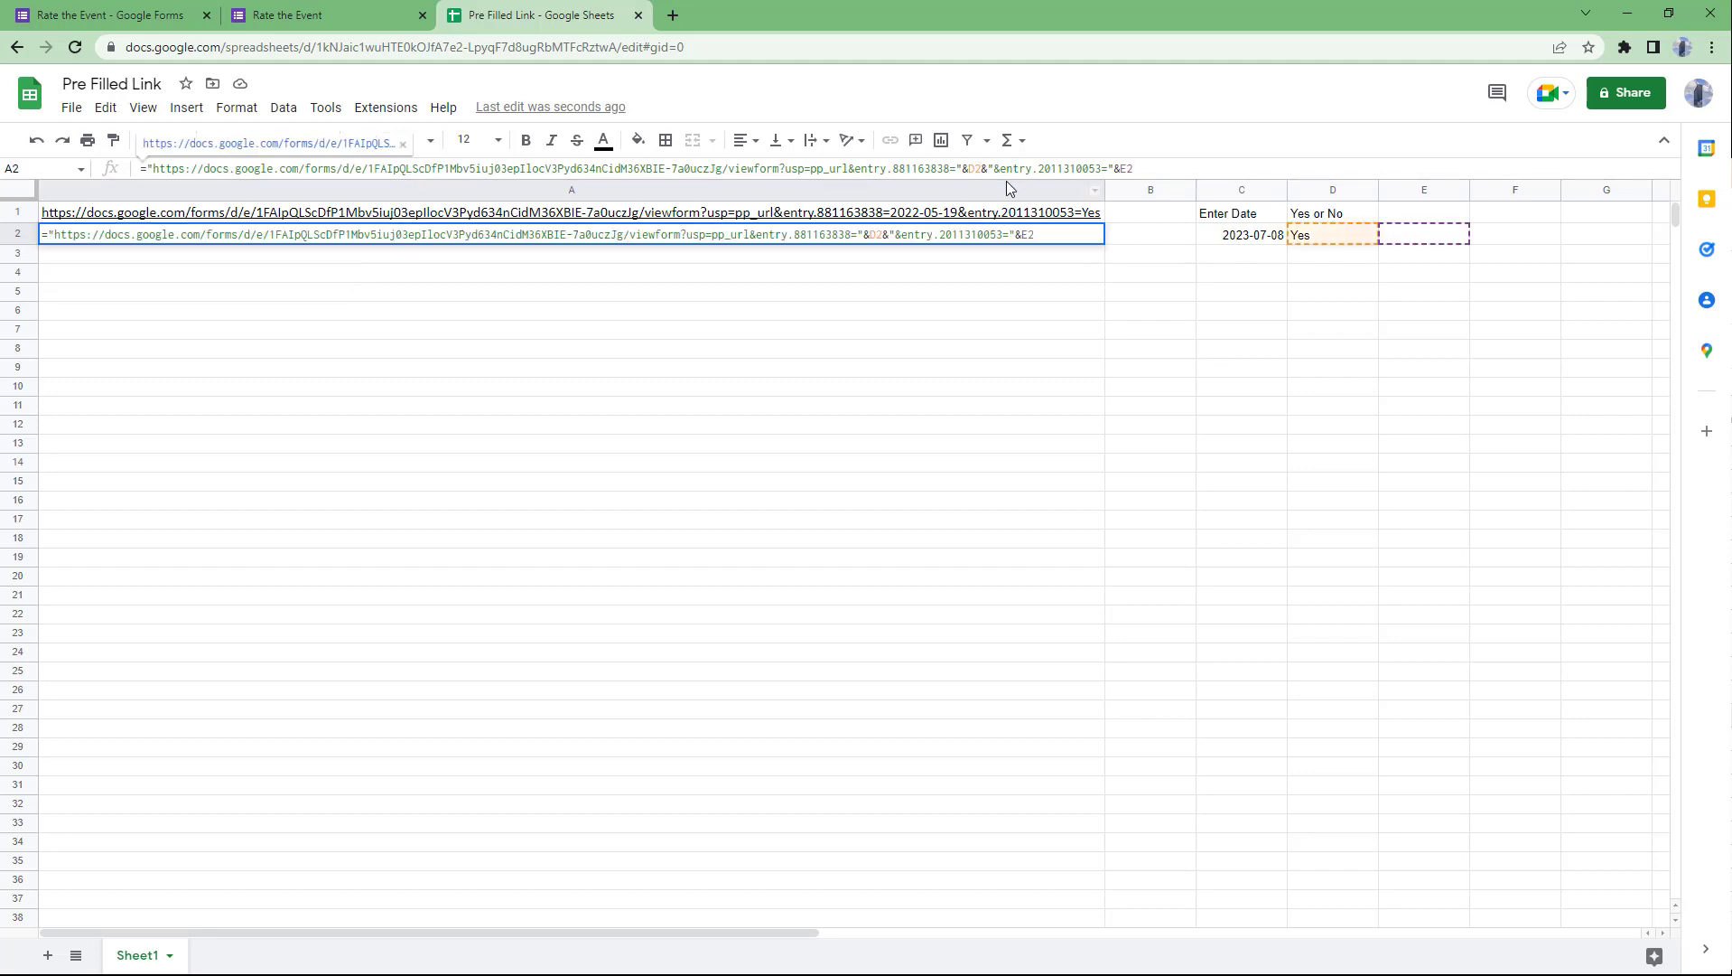
key("BackSpace")
key("BackSpace")
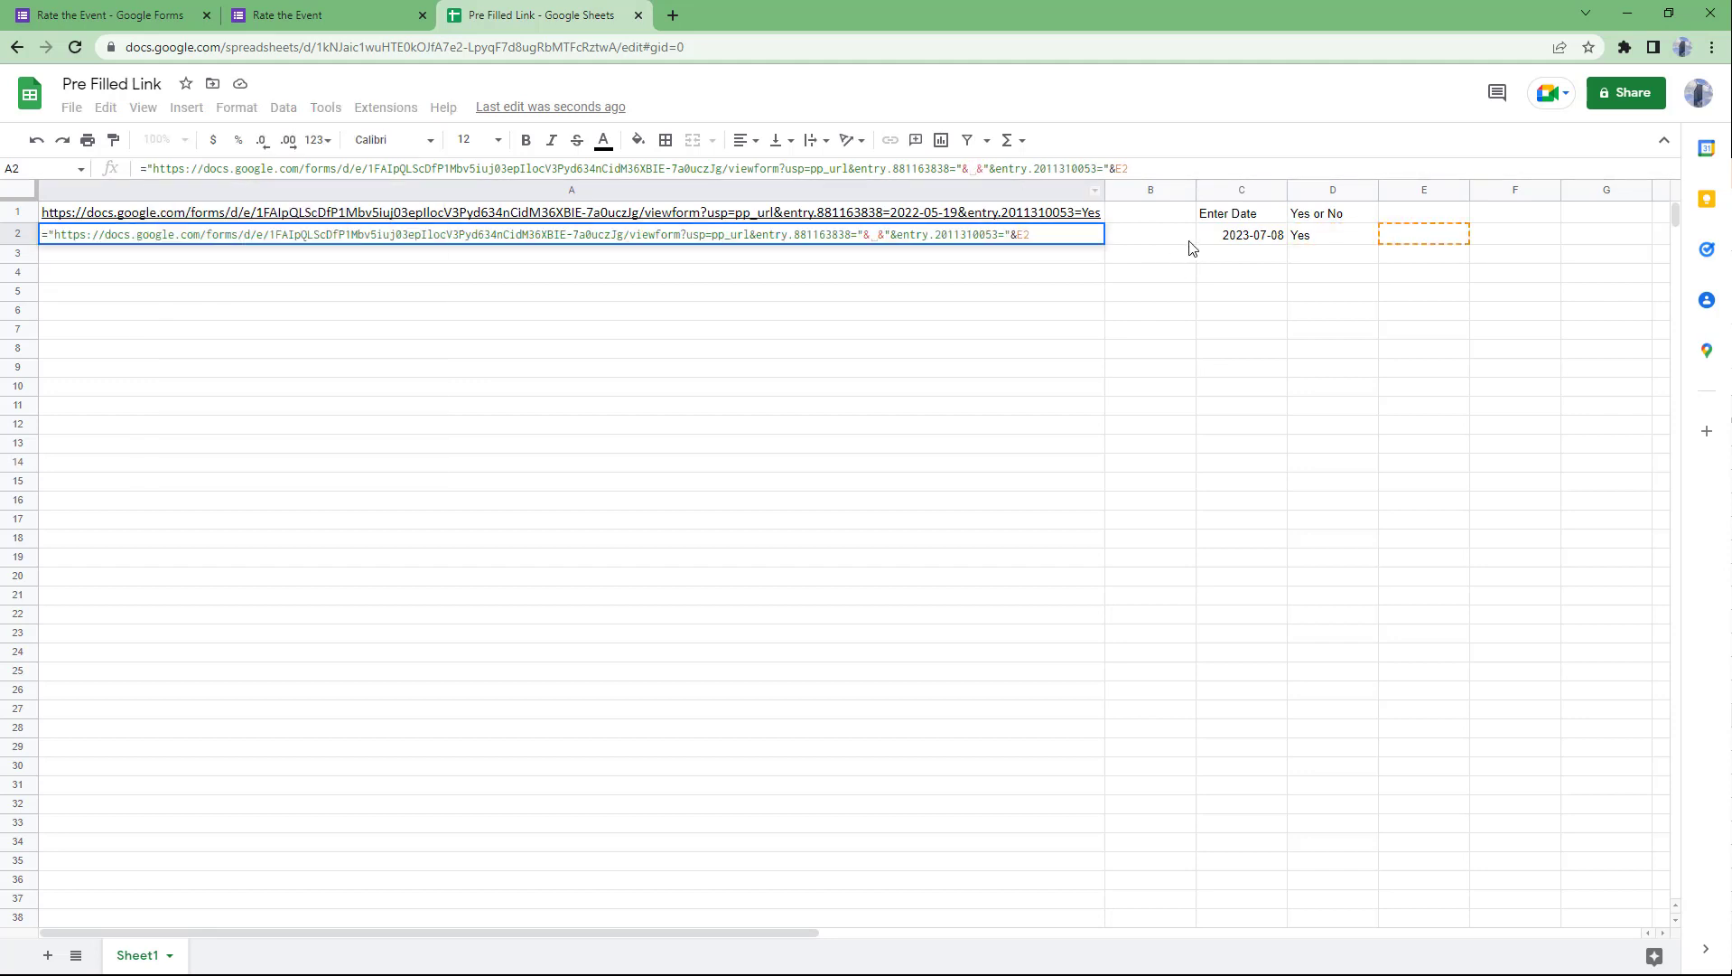
left_click(1218, 239)
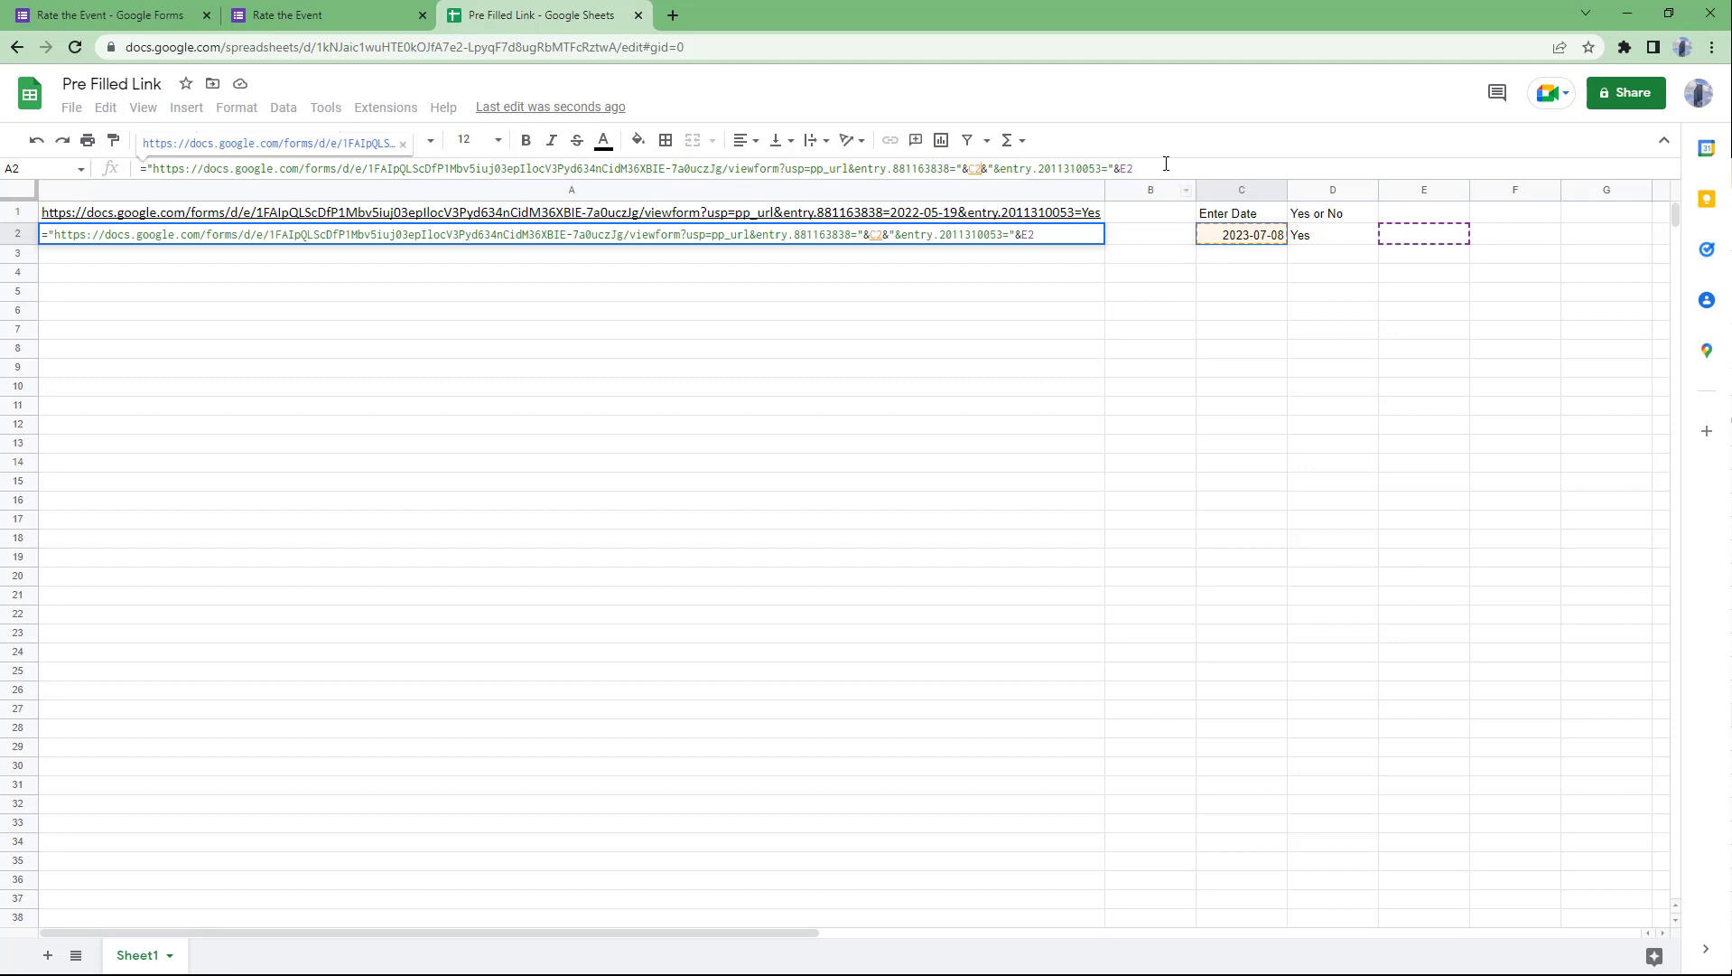
key("BackSpace")
key("BackSpace")
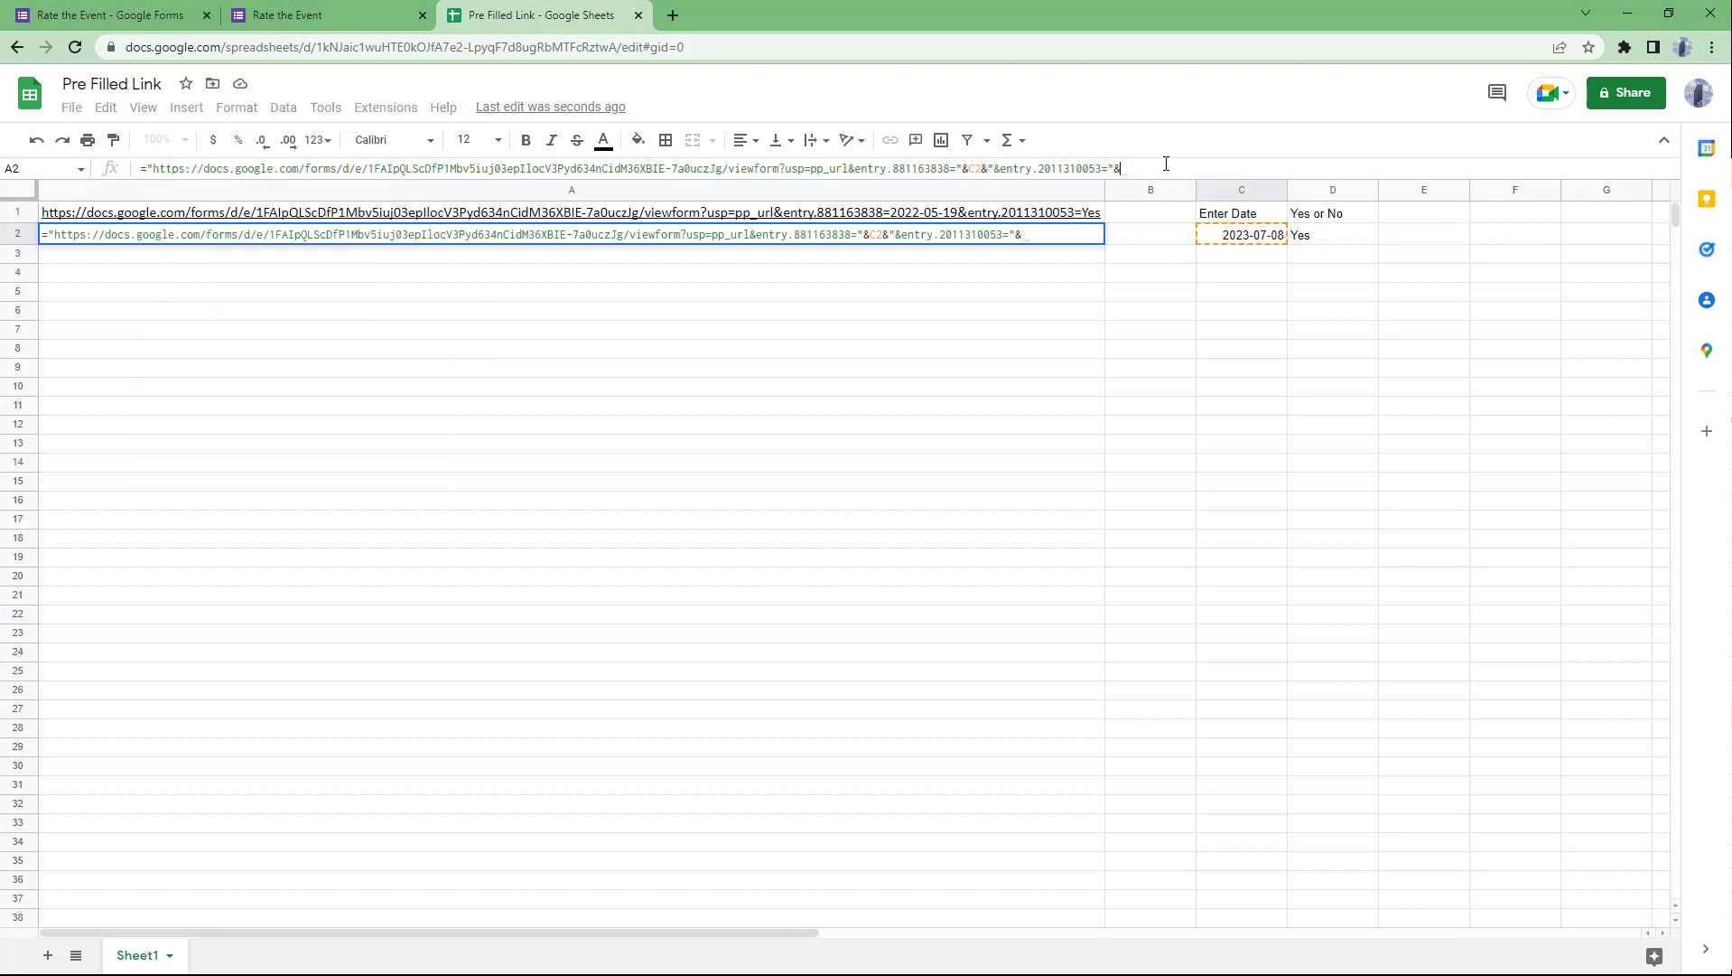
left_click(1335, 236)
key("Return")
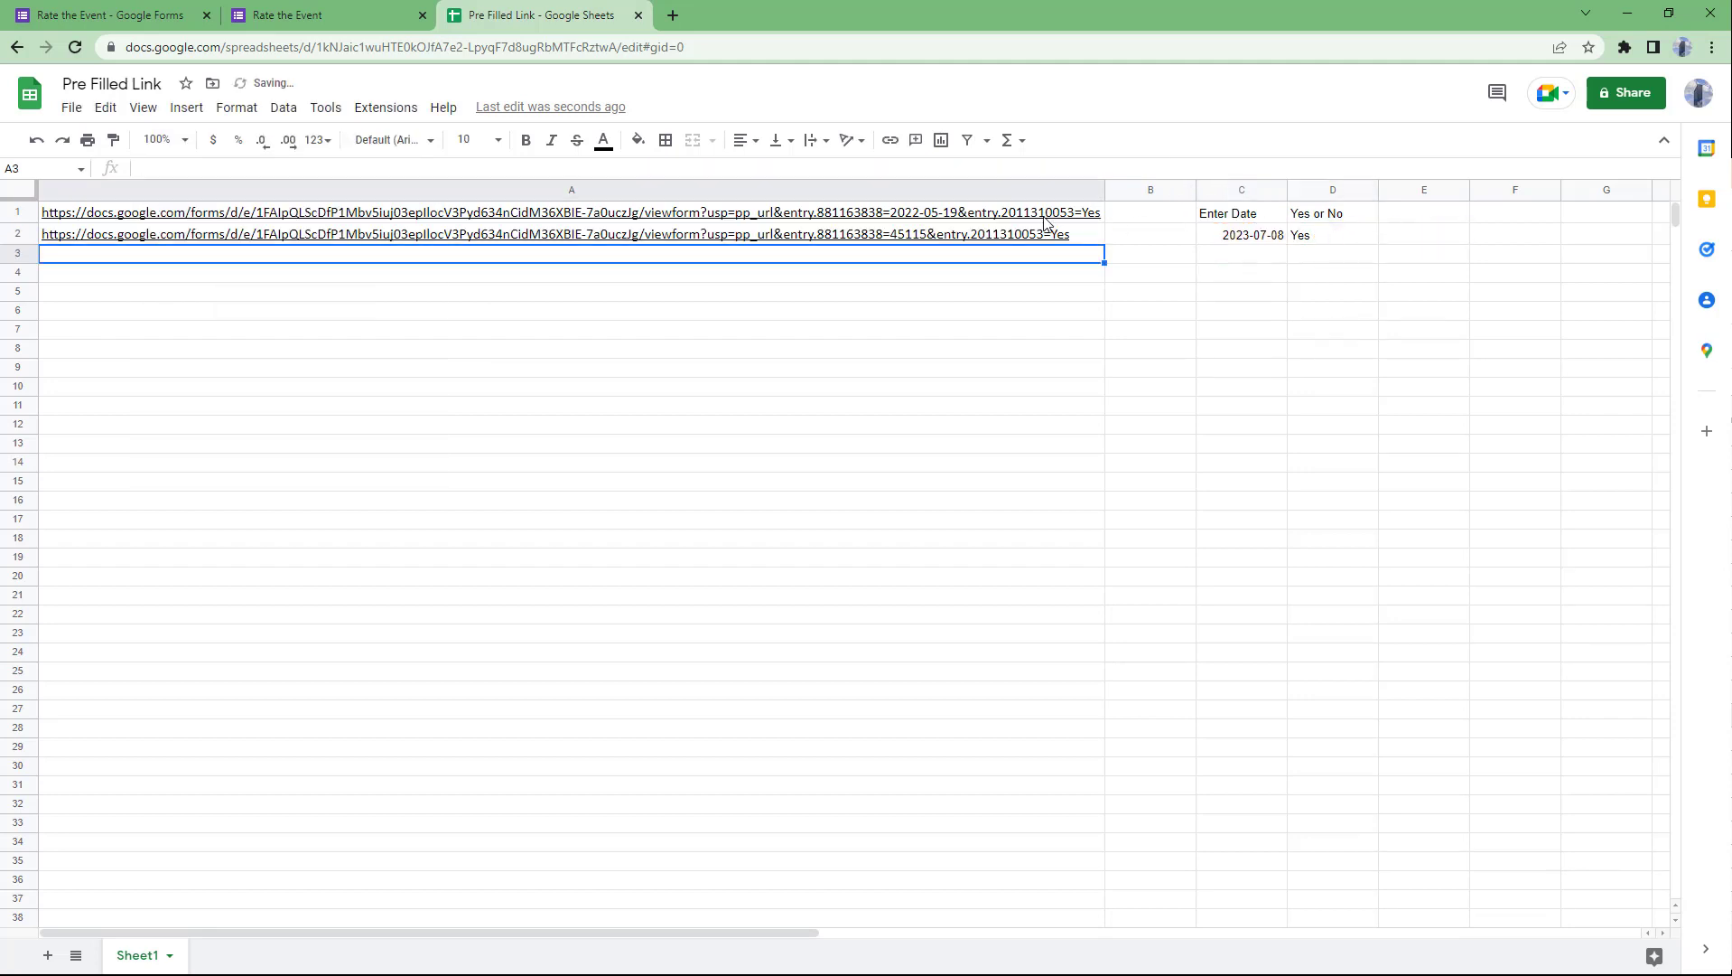
Step: Turn the date in C2 into a text value by rewriting the cell as ="2023-07-08"
left_click(1242, 237)
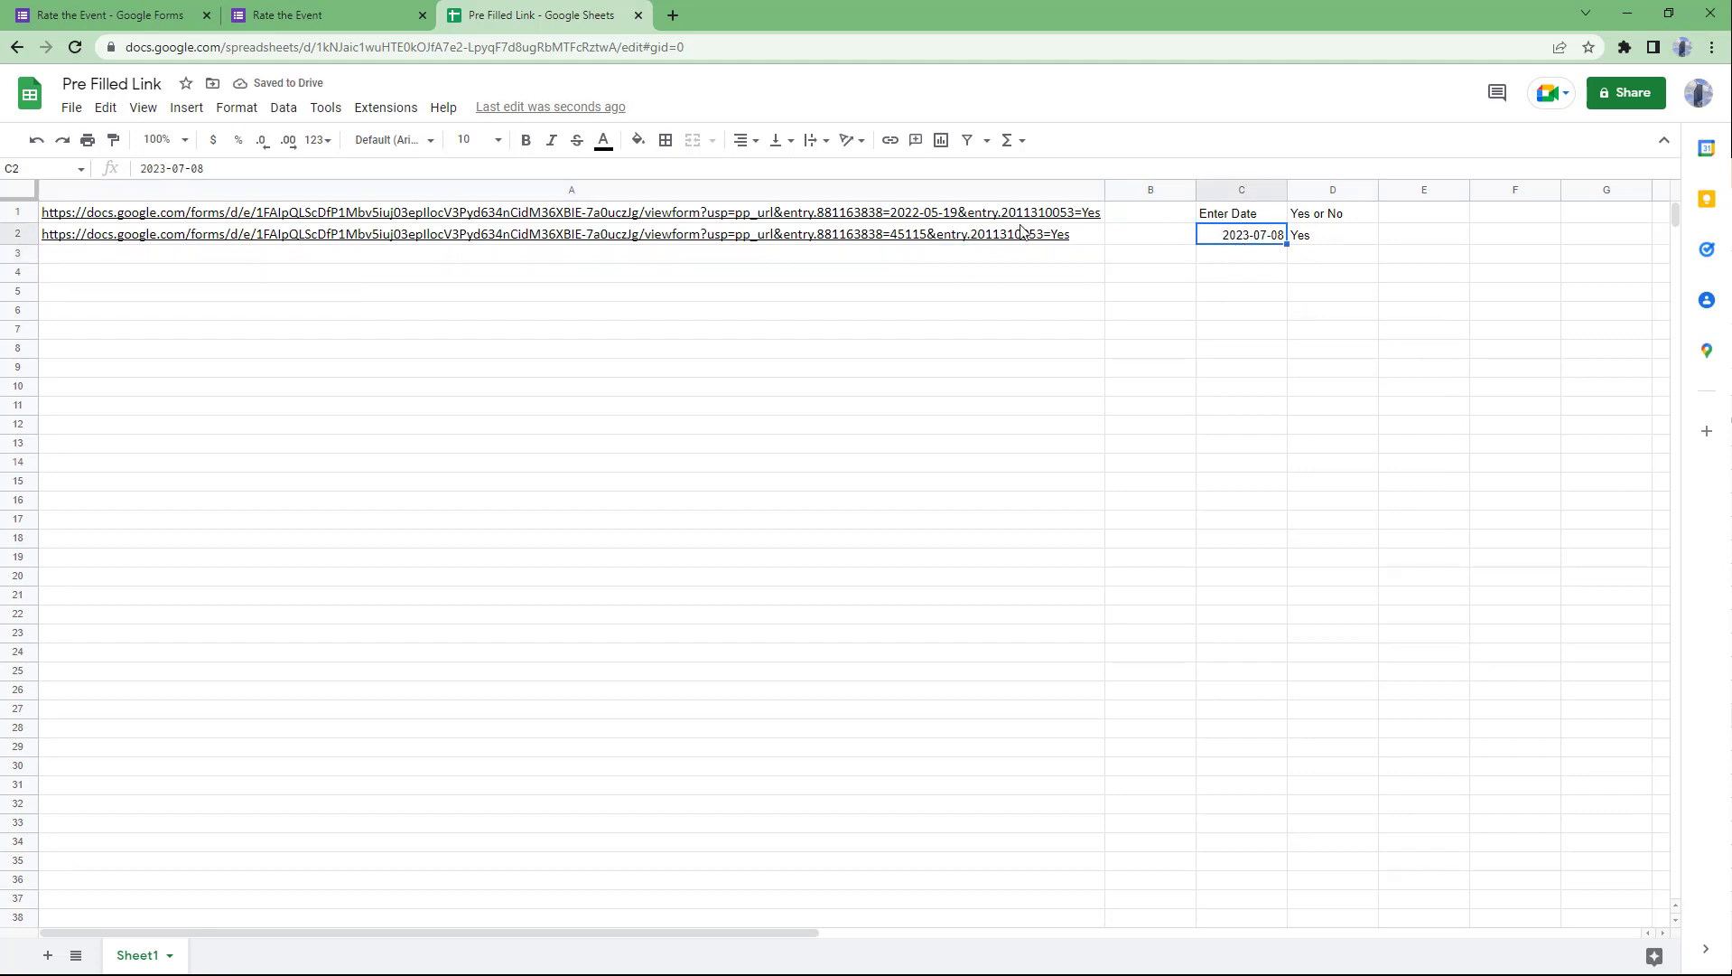
left_click(140, 169)
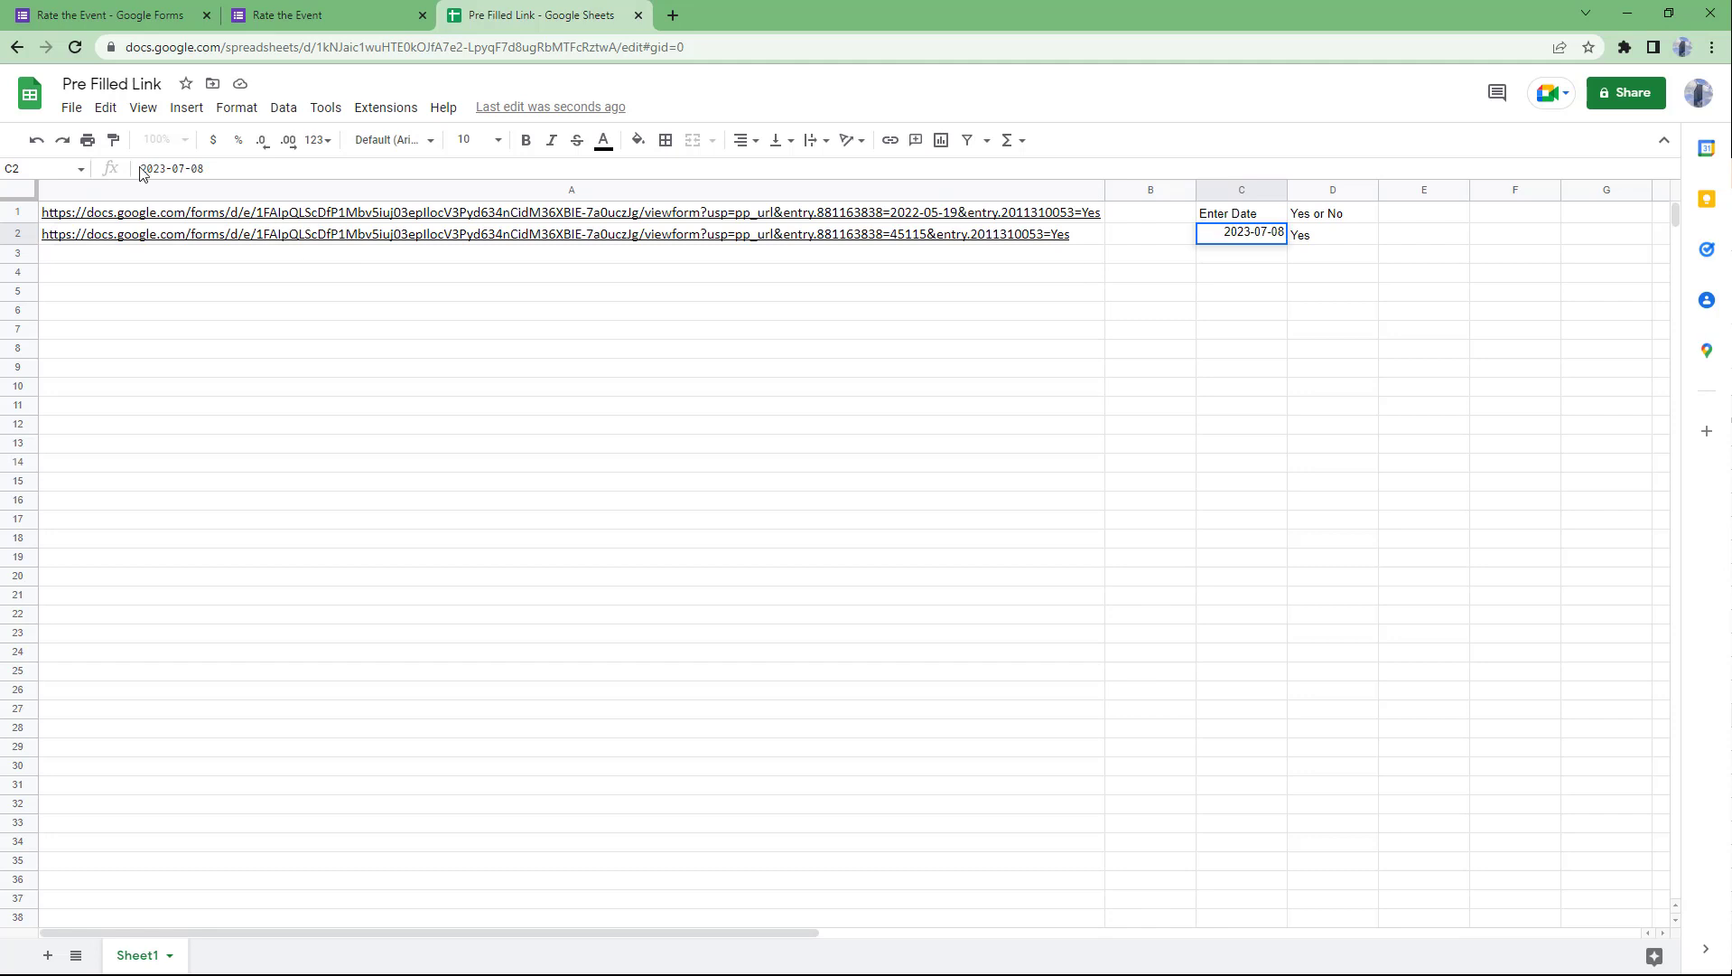
type("\"")
left_click(222, 169)
type("\"")
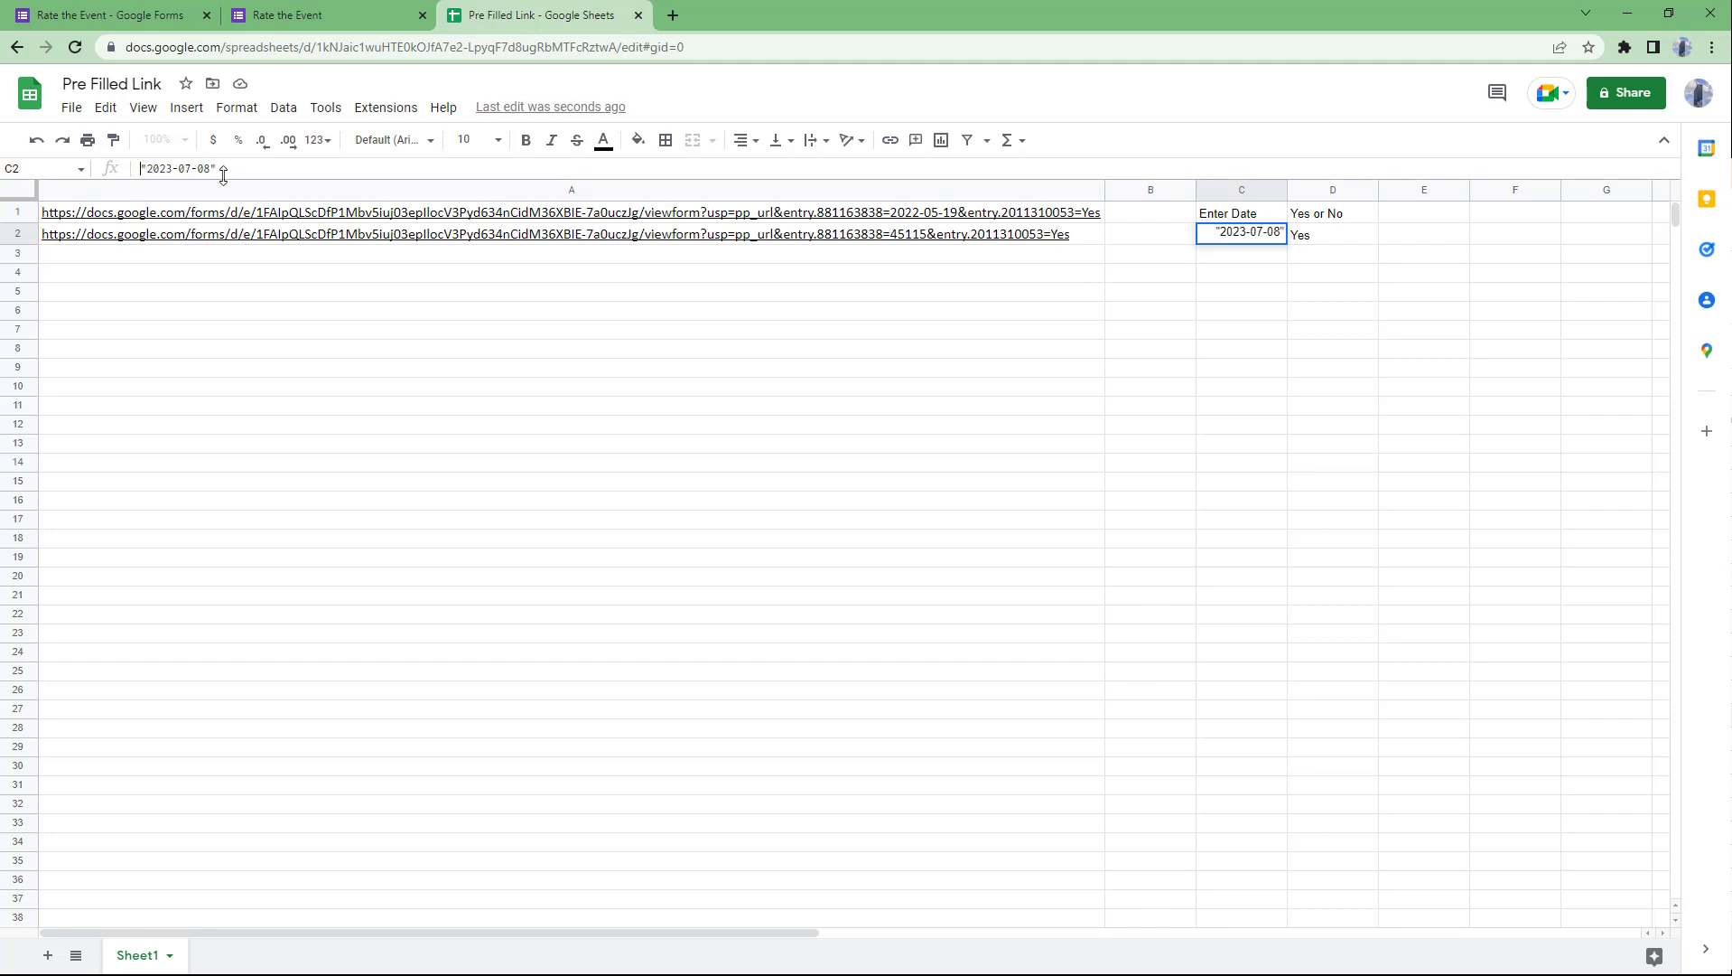
key("Return")
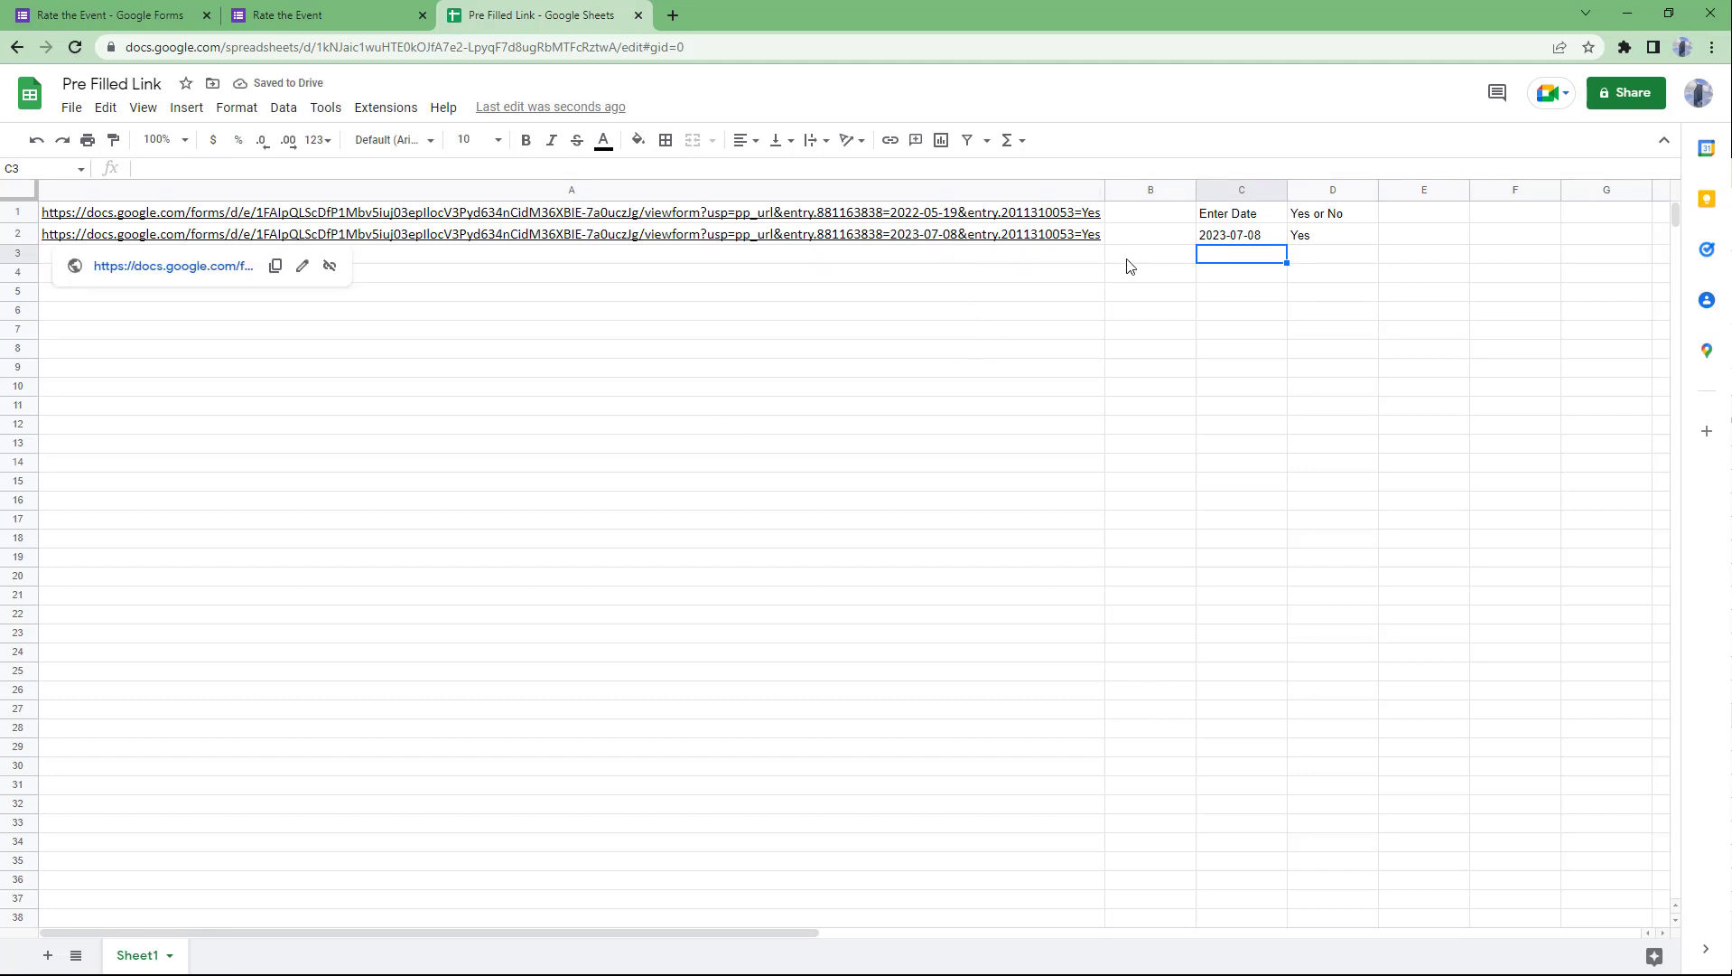
Step: Open the generated link in A2 to check the form's pre-filled date and answer, and close the form
left_click(1075, 237)
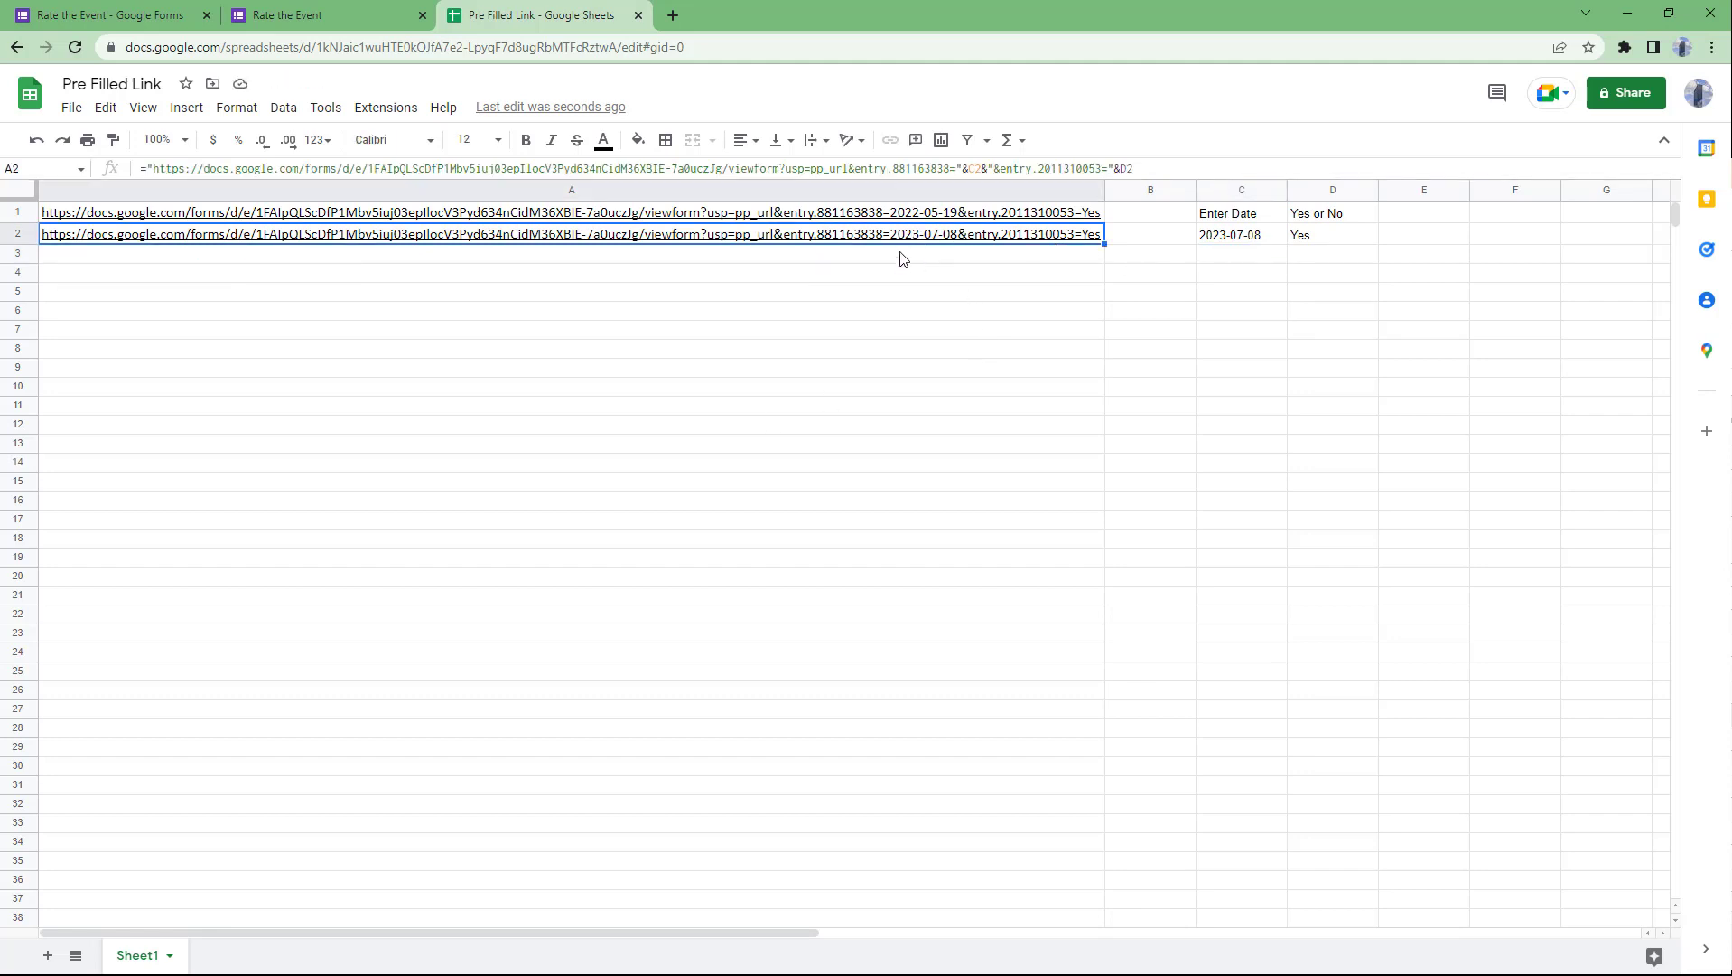
left_click(971, 261)
left_click(983, 241)
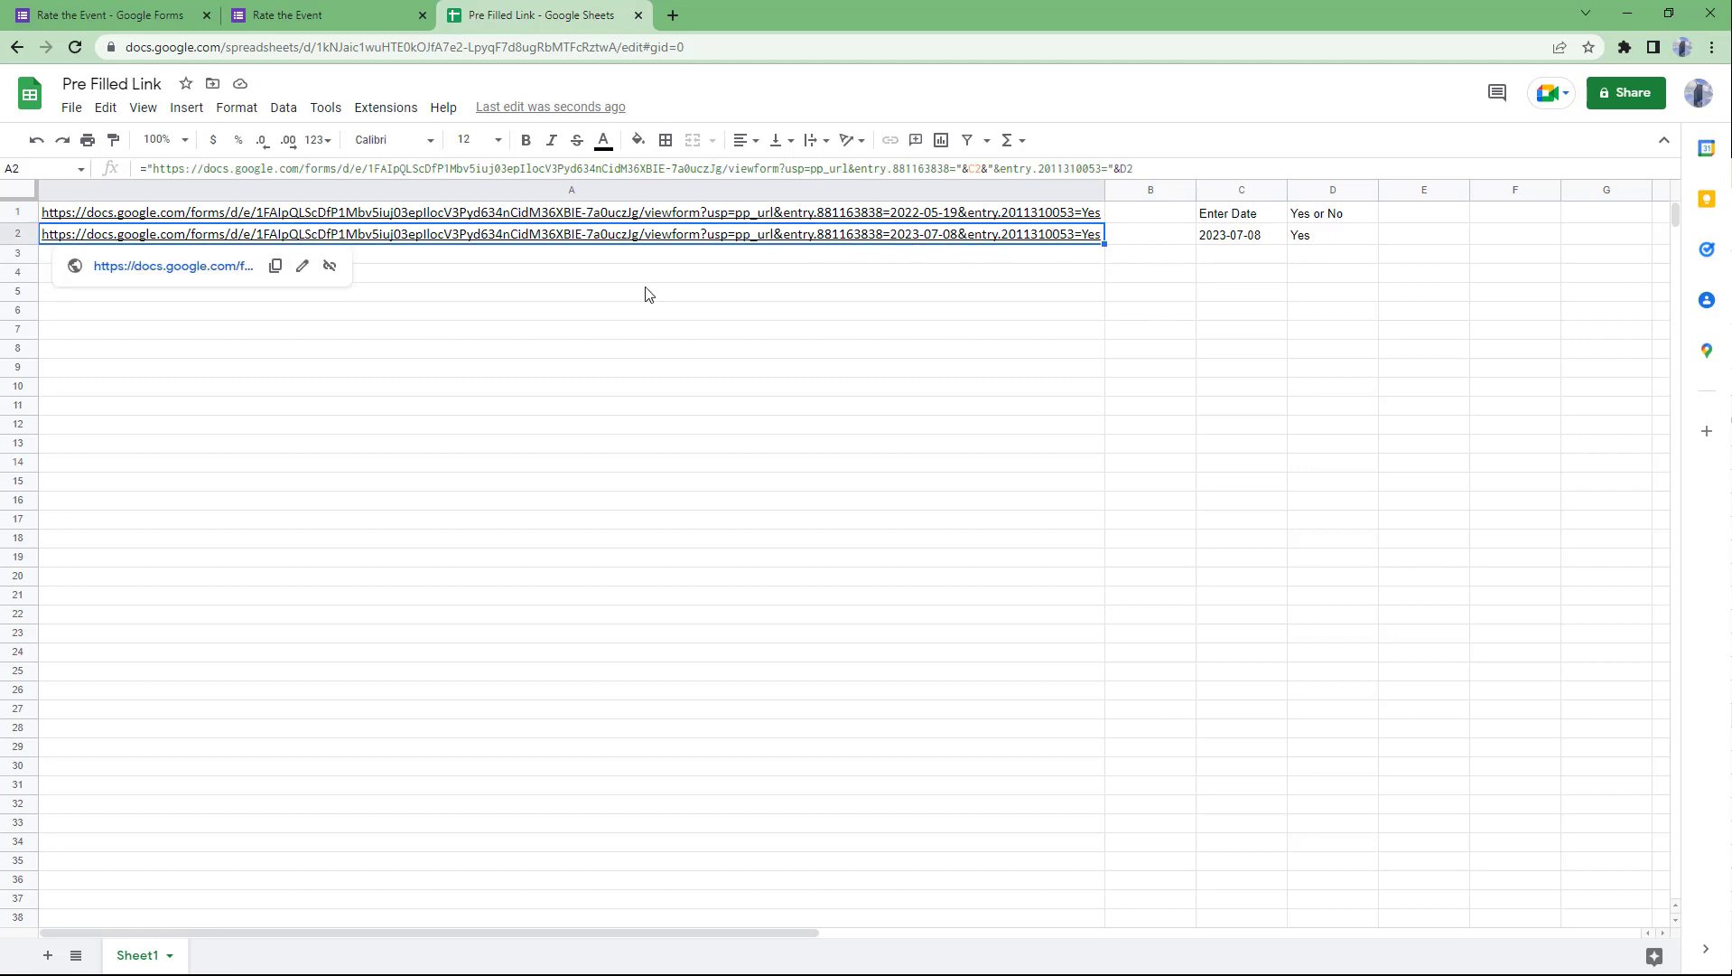
left_click(188, 268)
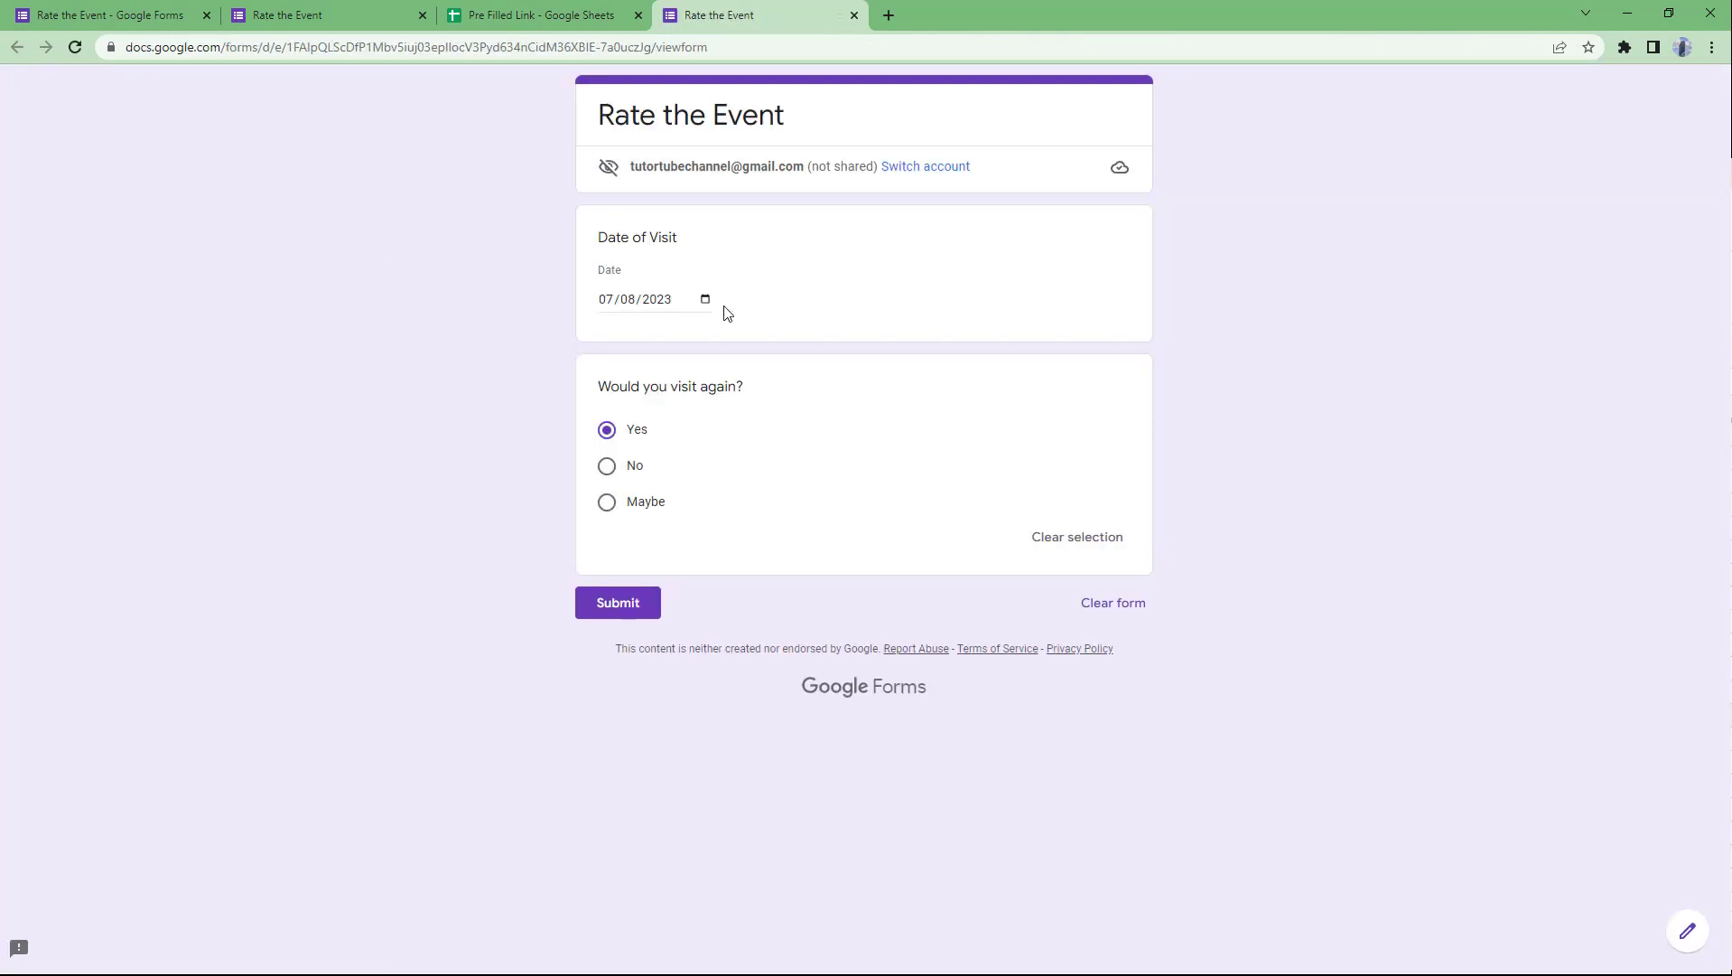
left_click(855, 16)
Step: Copy the A2 link formula and the date and answer in C2 and D2 down to row 3
left_click_drag(1103, 244, 1105, 265)
left_click(1254, 238)
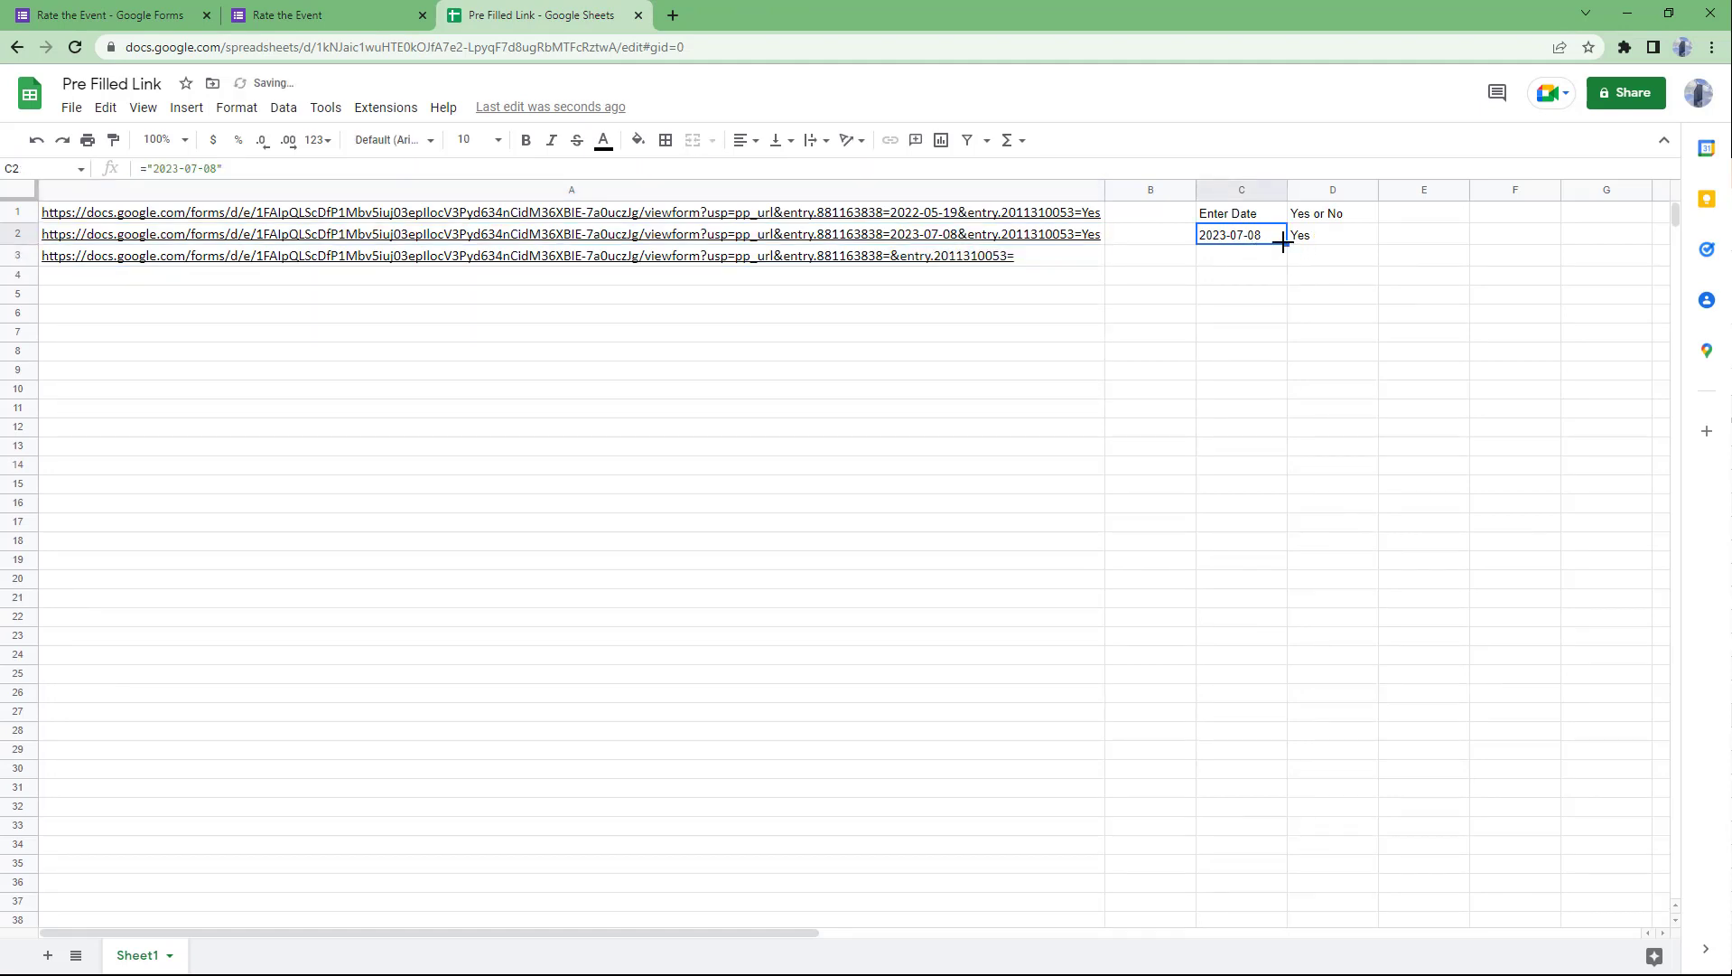
left_click_drag(1287, 244, 1317, 262)
left_click(1329, 240)
Step: Change the answer in cell D3 to No
left_click(1317, 262)
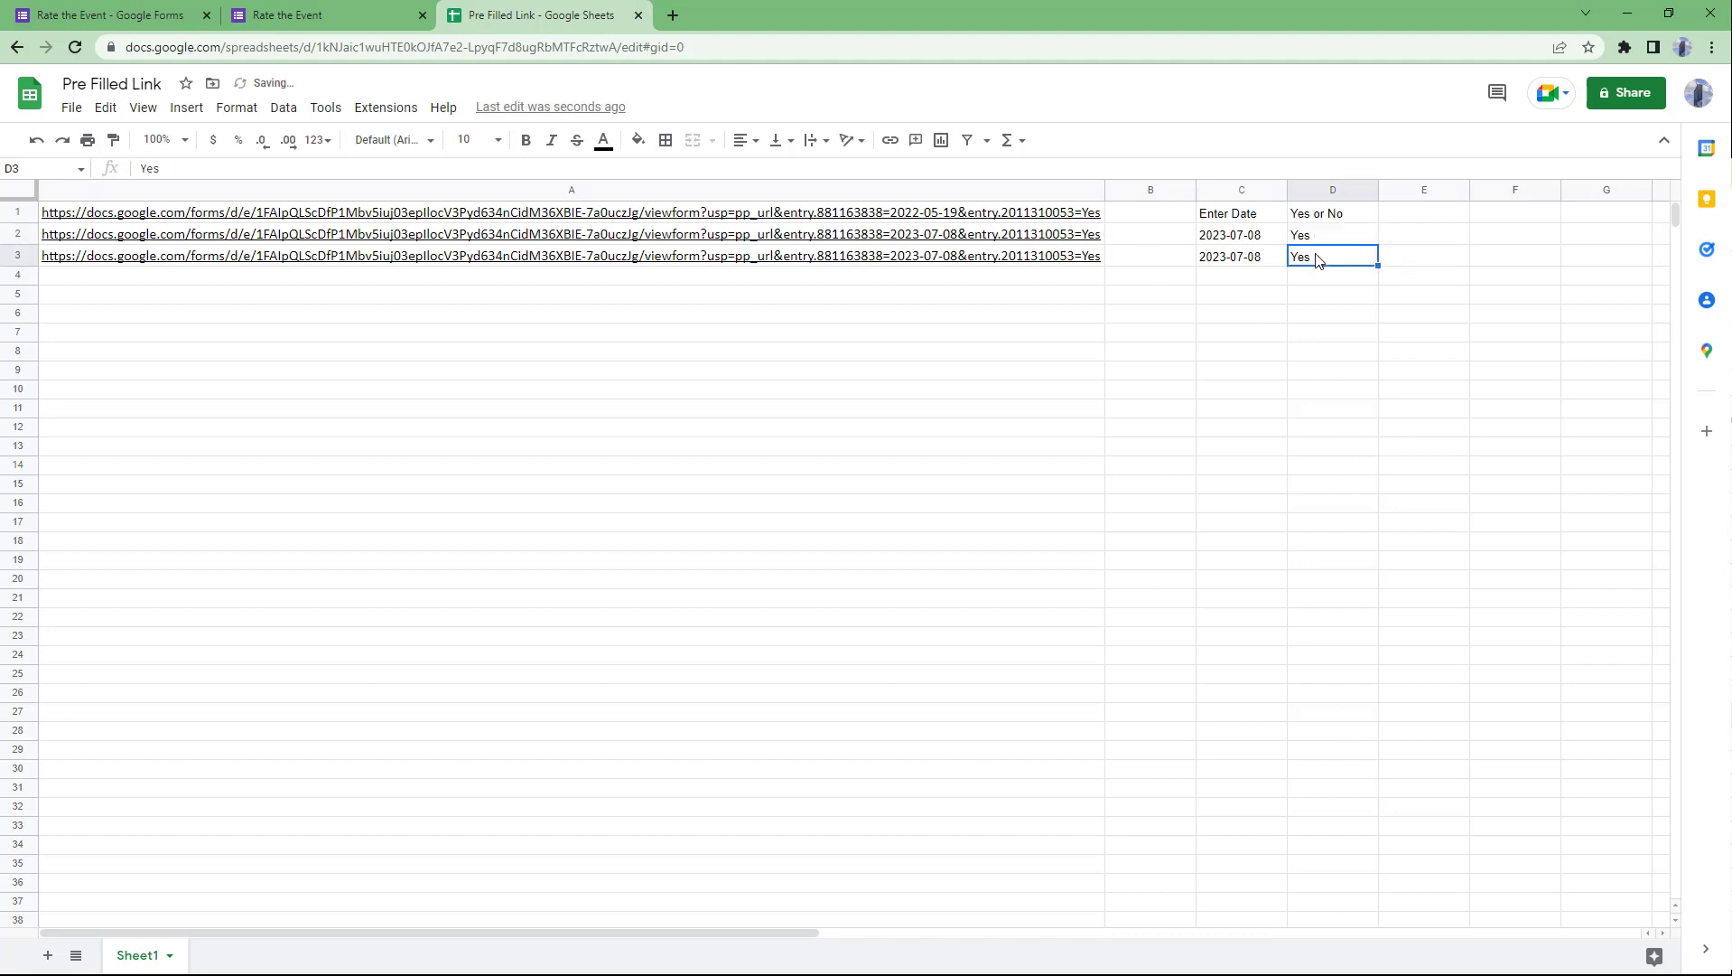
type("No")
key("Return")
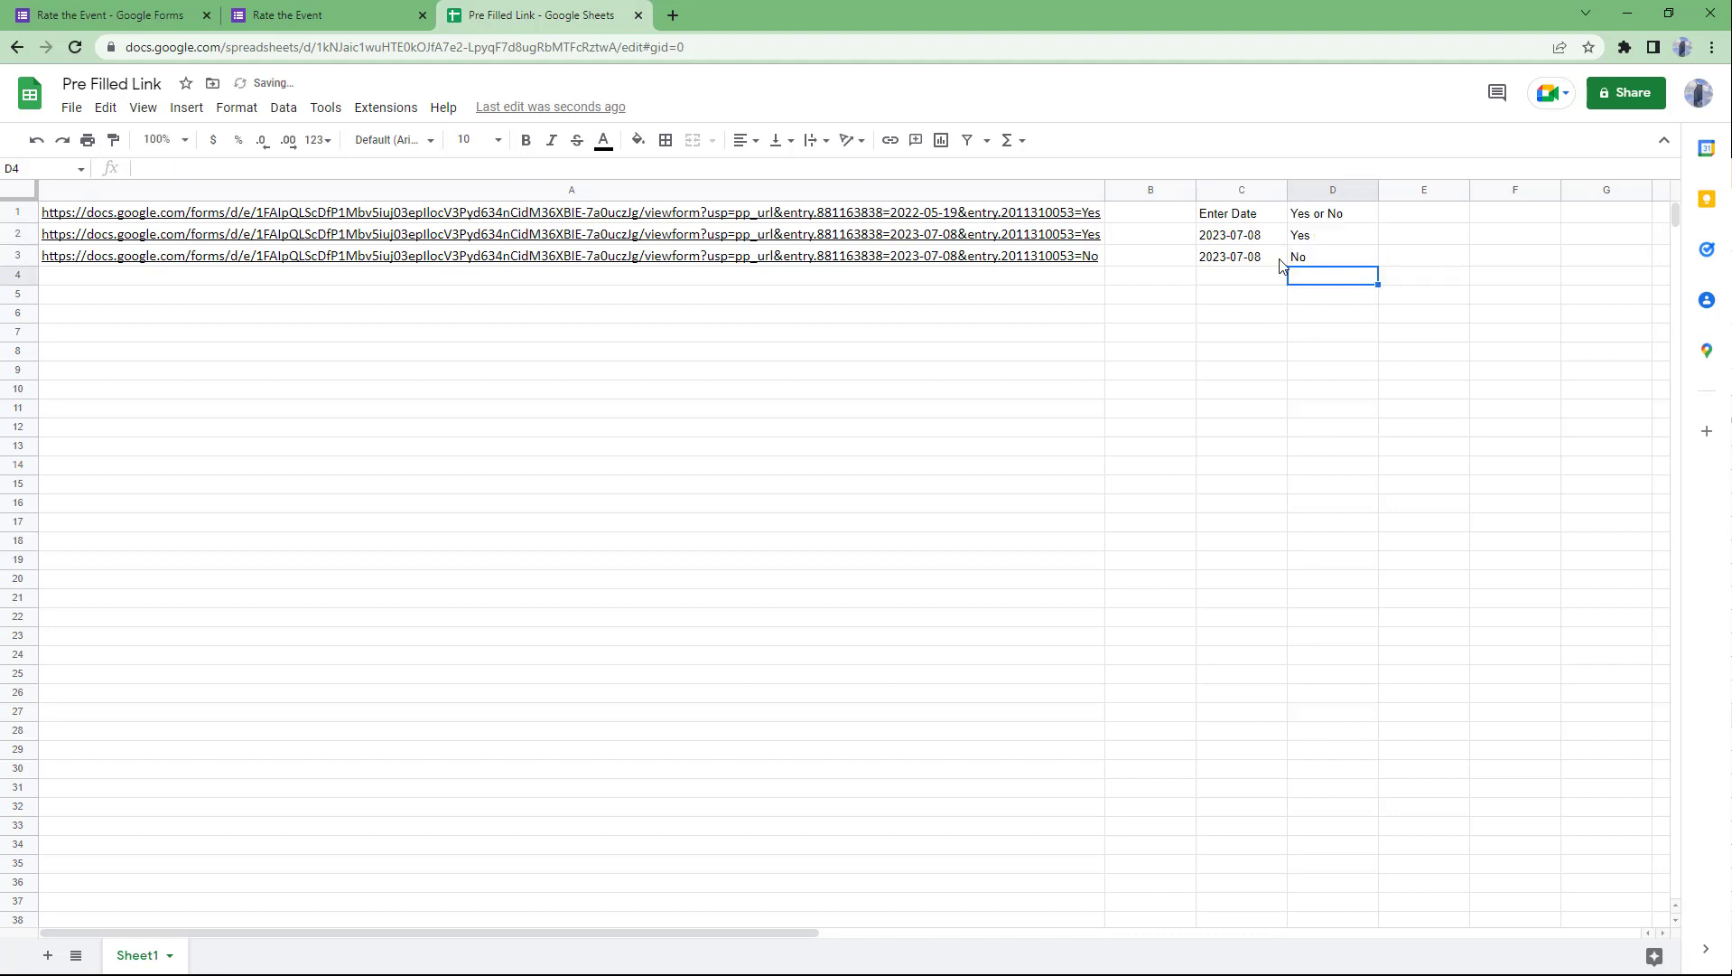
Step: Change the text date in cell C3 to 2024-09-09
left_click(1230, 262)
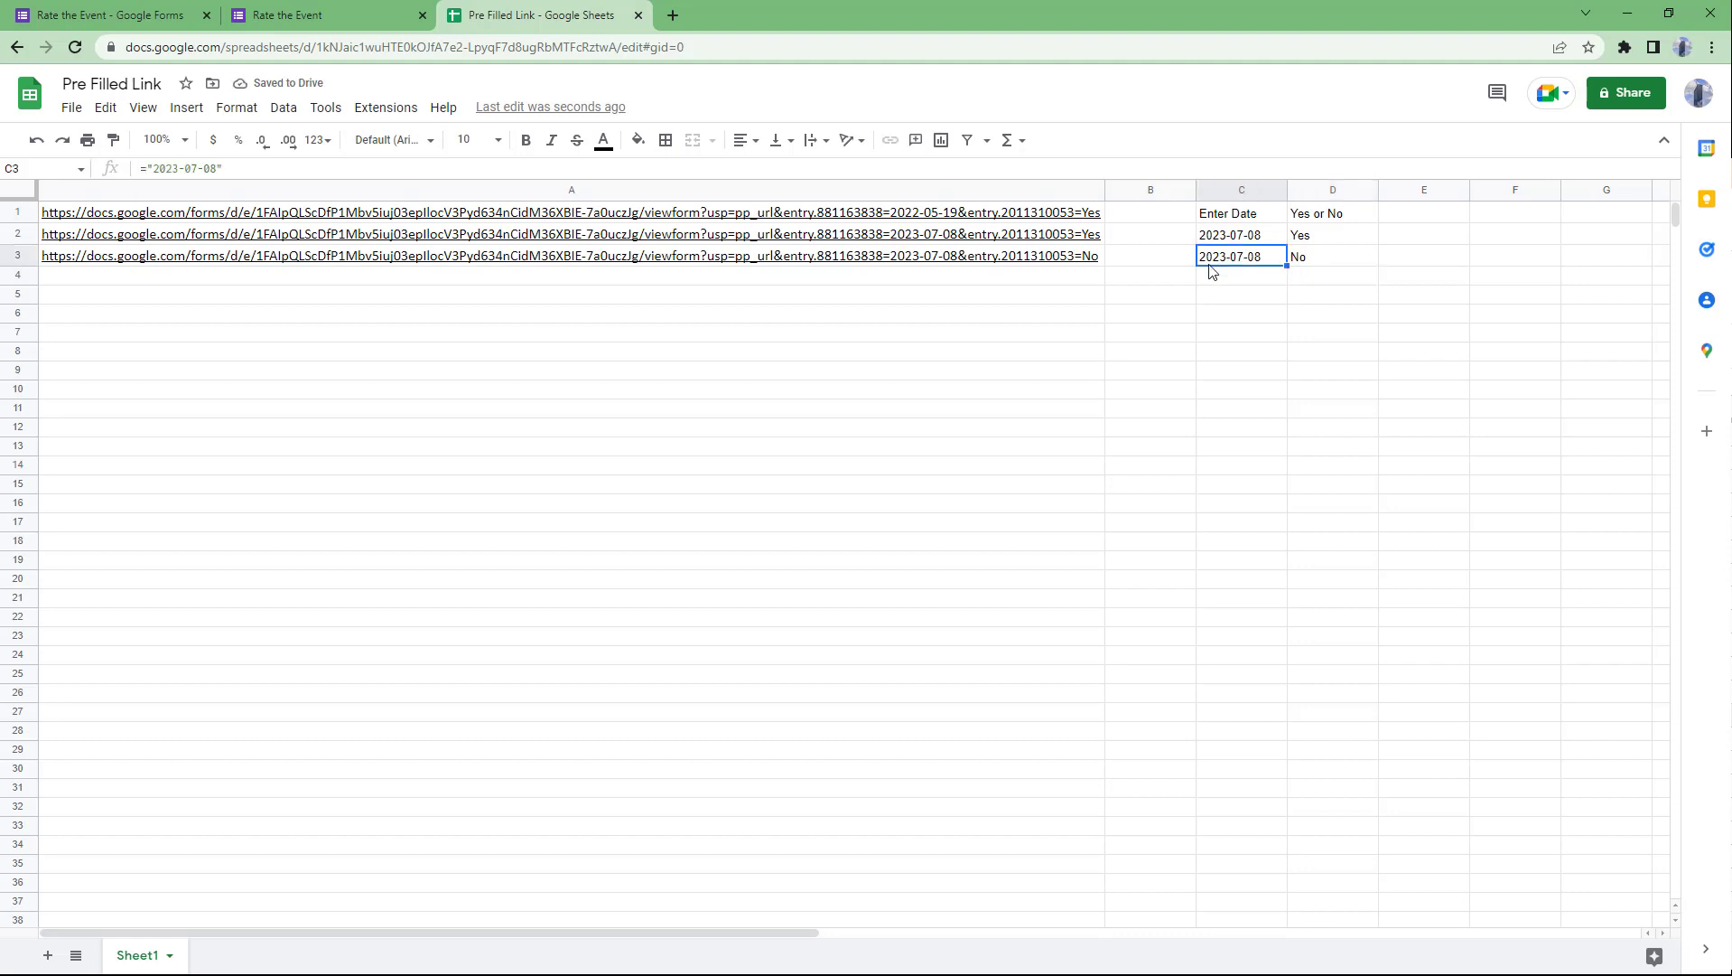
left_click(179, 171)
key("BackSpace")
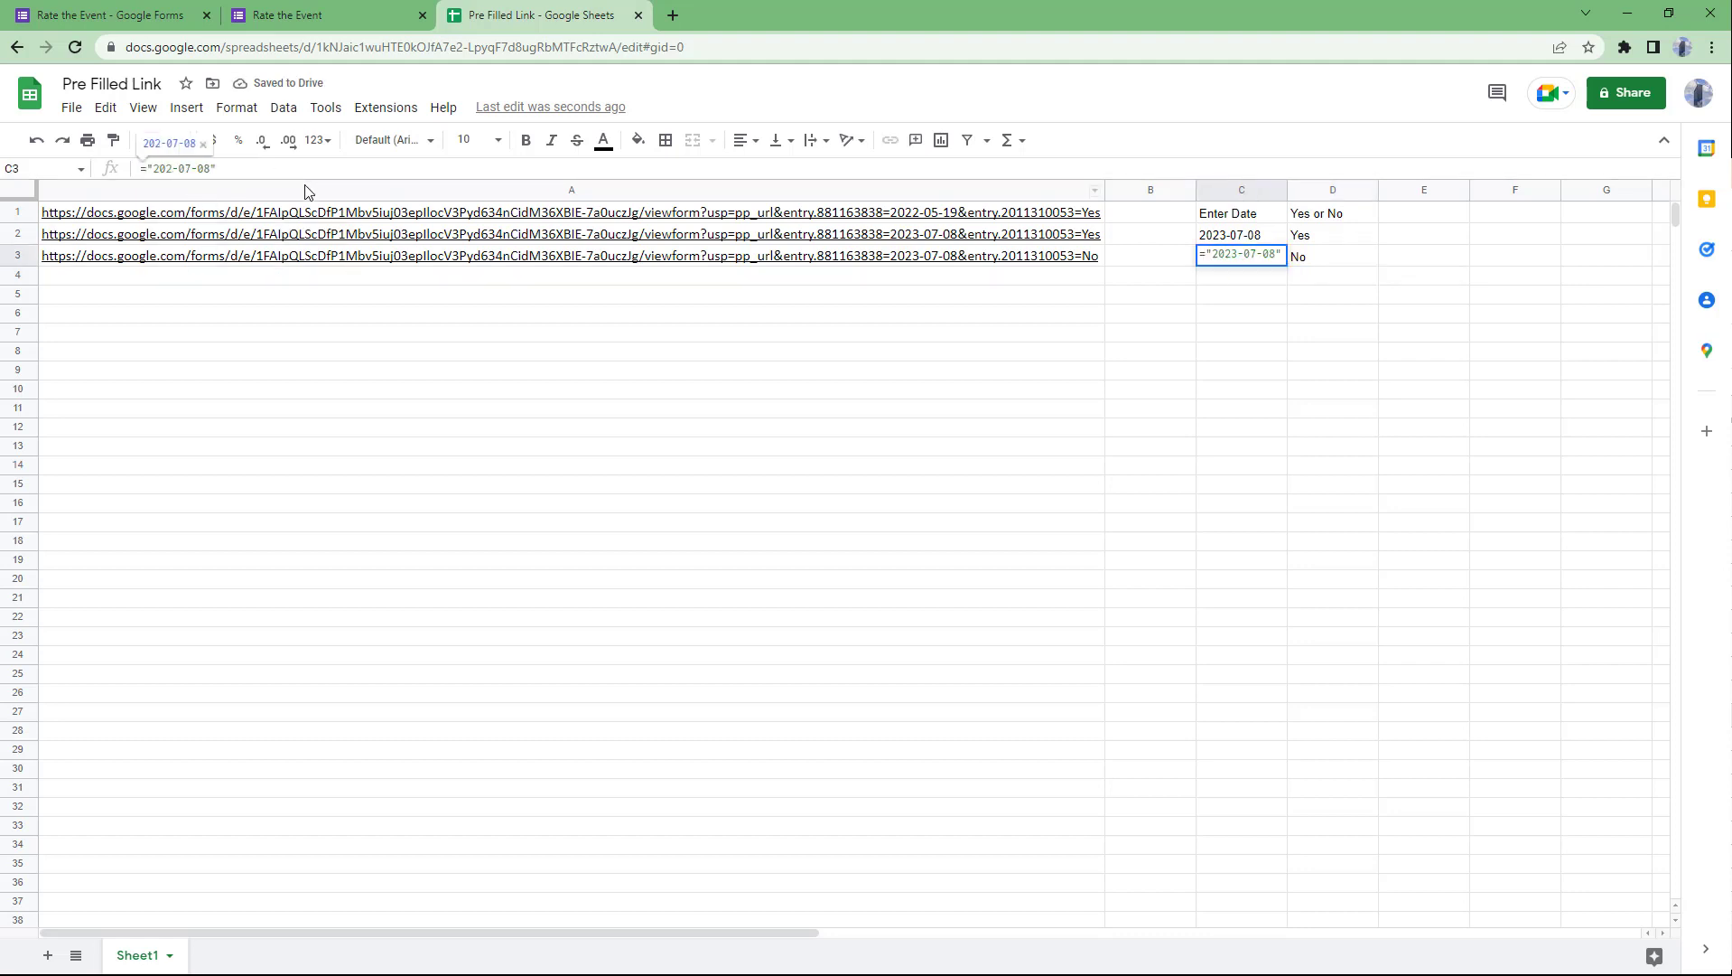
type("4")
key("BackSpace")
type("9")
left_click(864, 458)
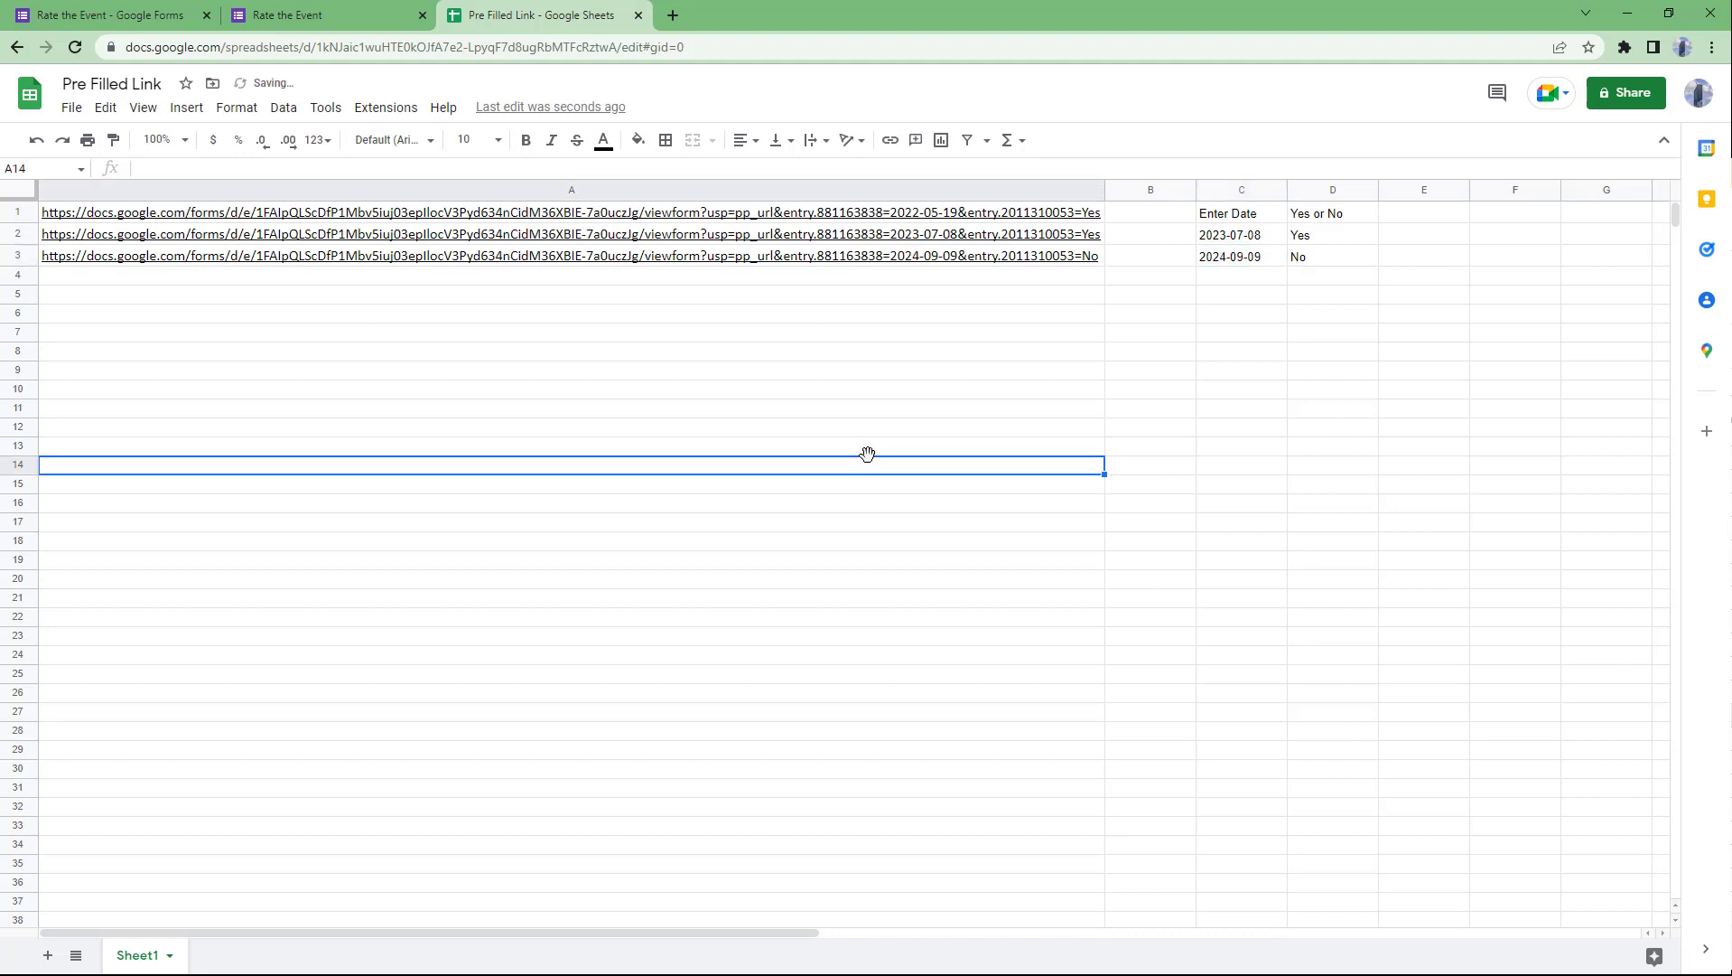
Step: Open the generated link in A3 to check its pre-filled form, and return to the spreadsheet
left_click(1071, 257)
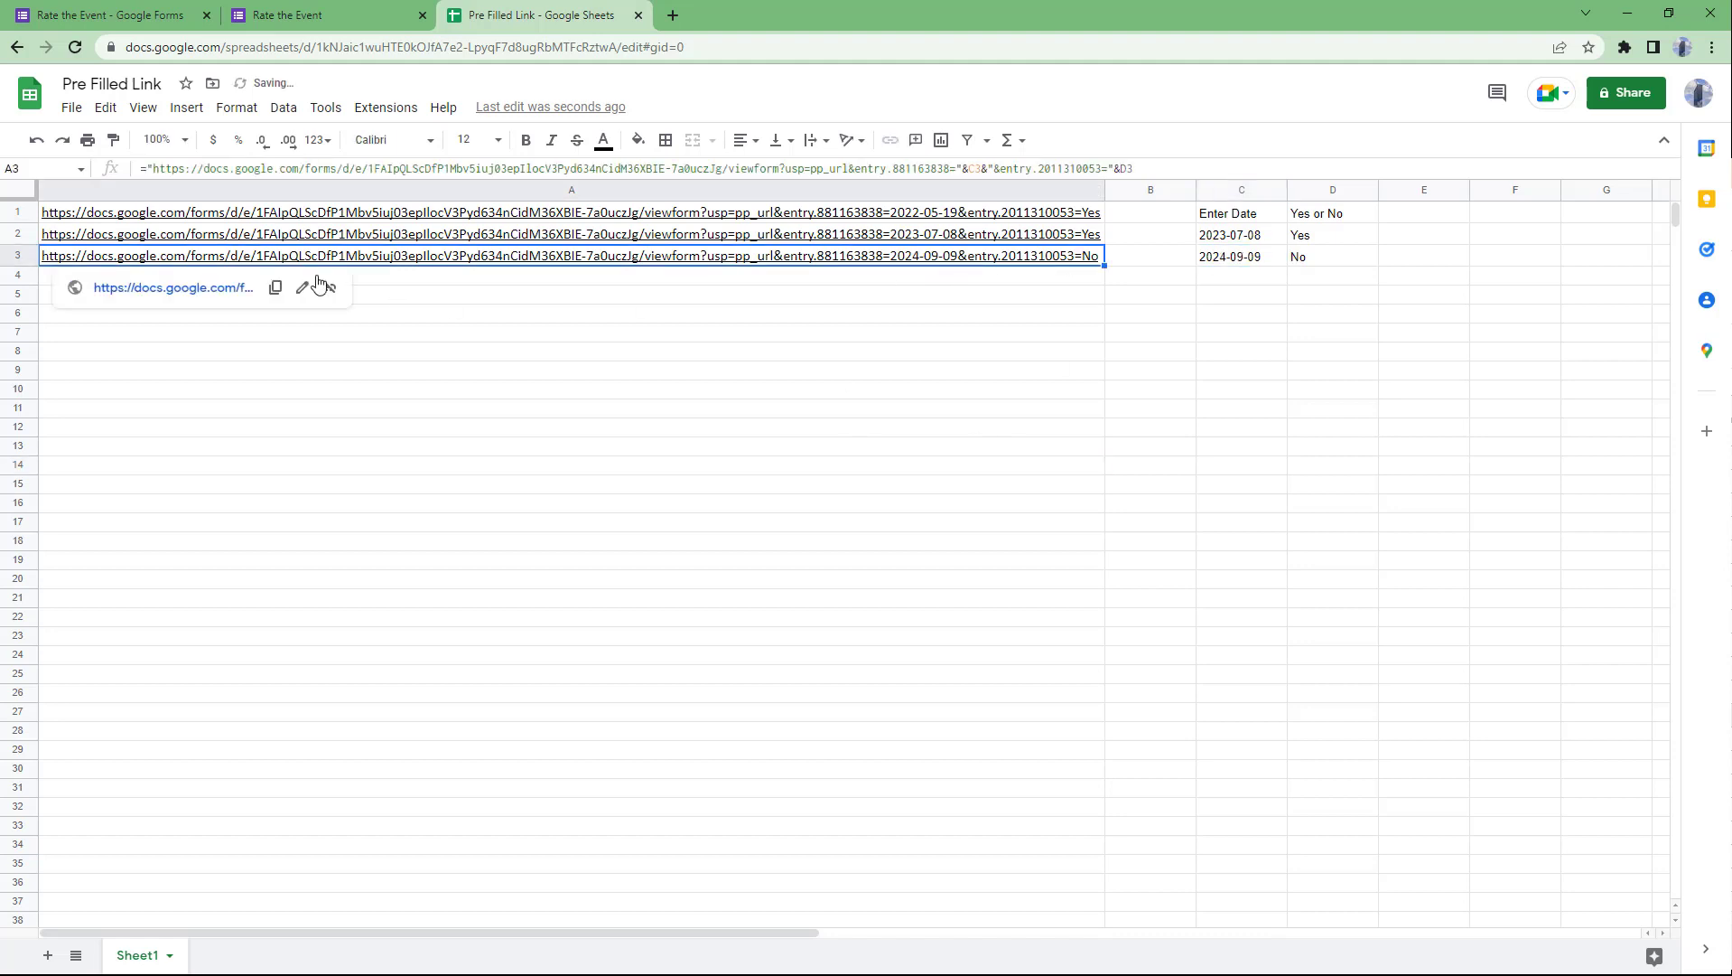
left_click(194, 288)
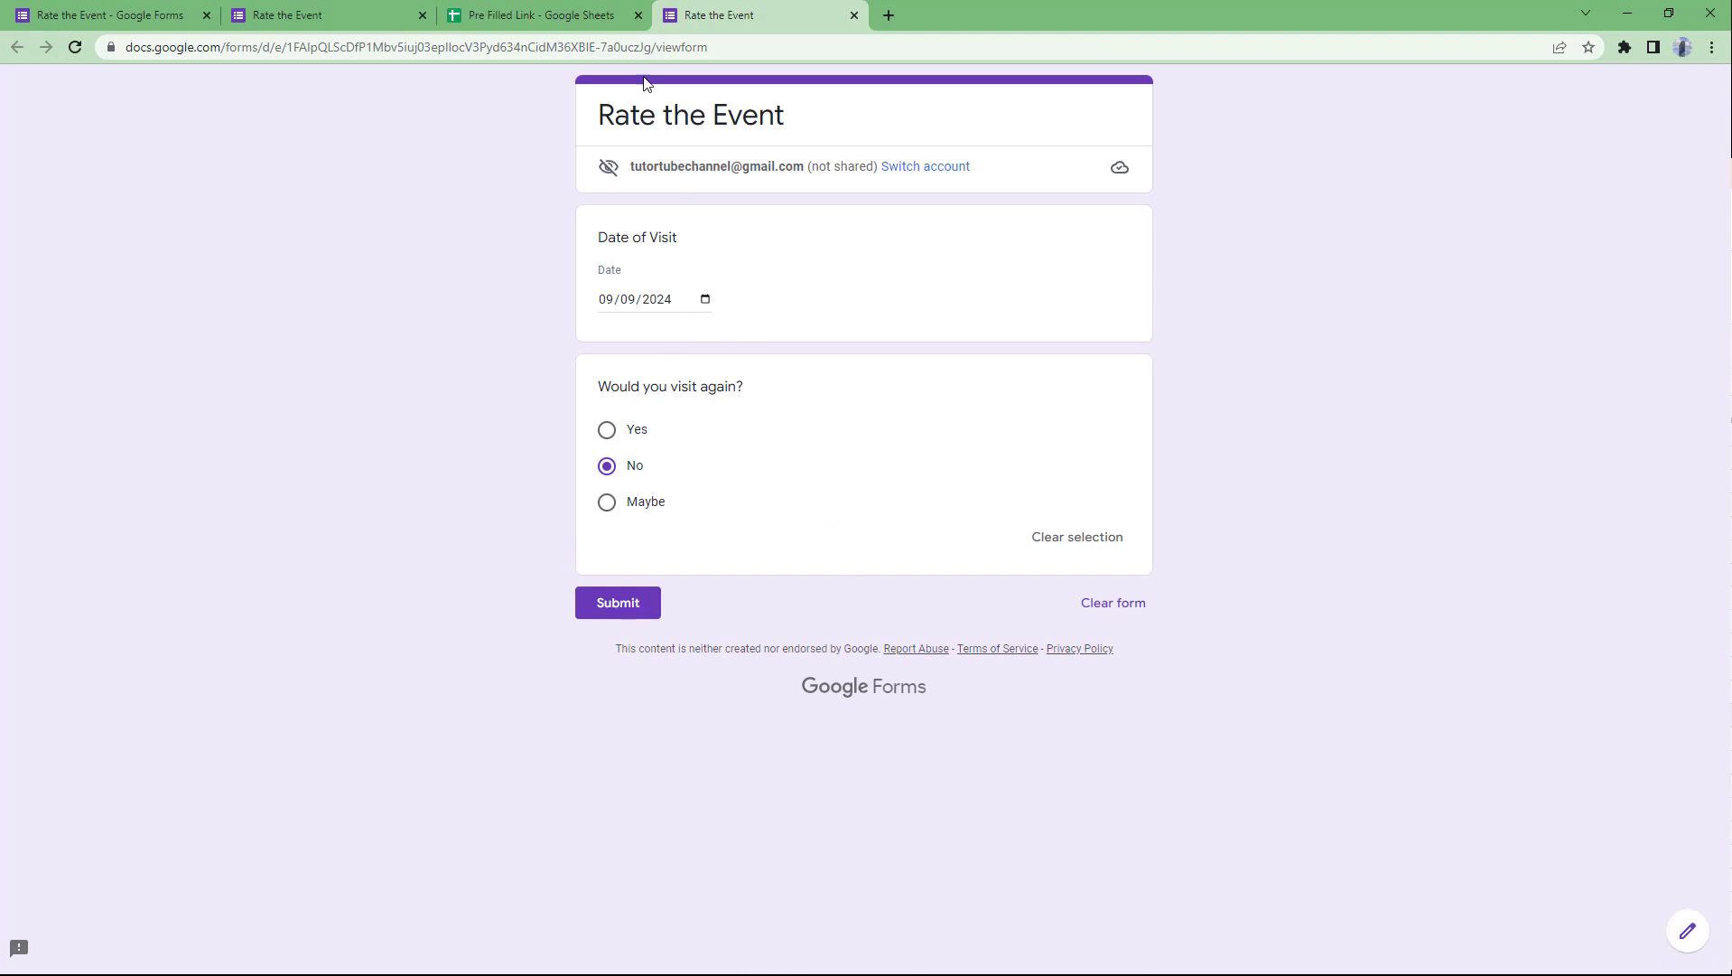
left_click(542, 15)
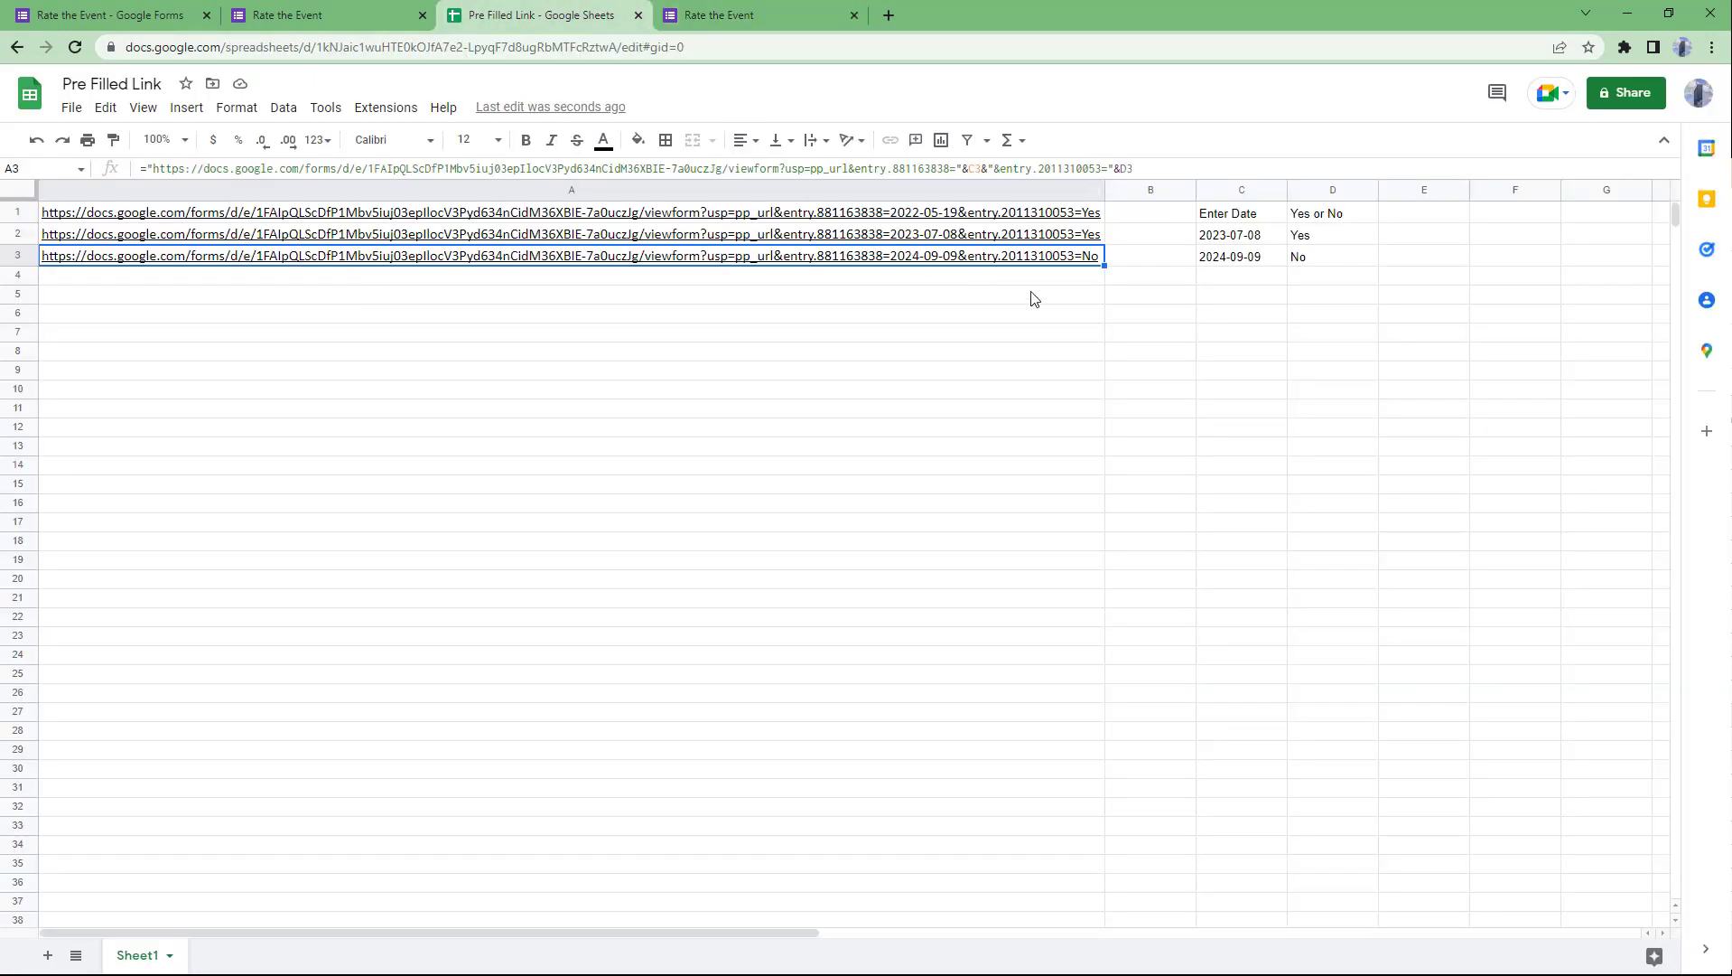
left_click(975, 220)
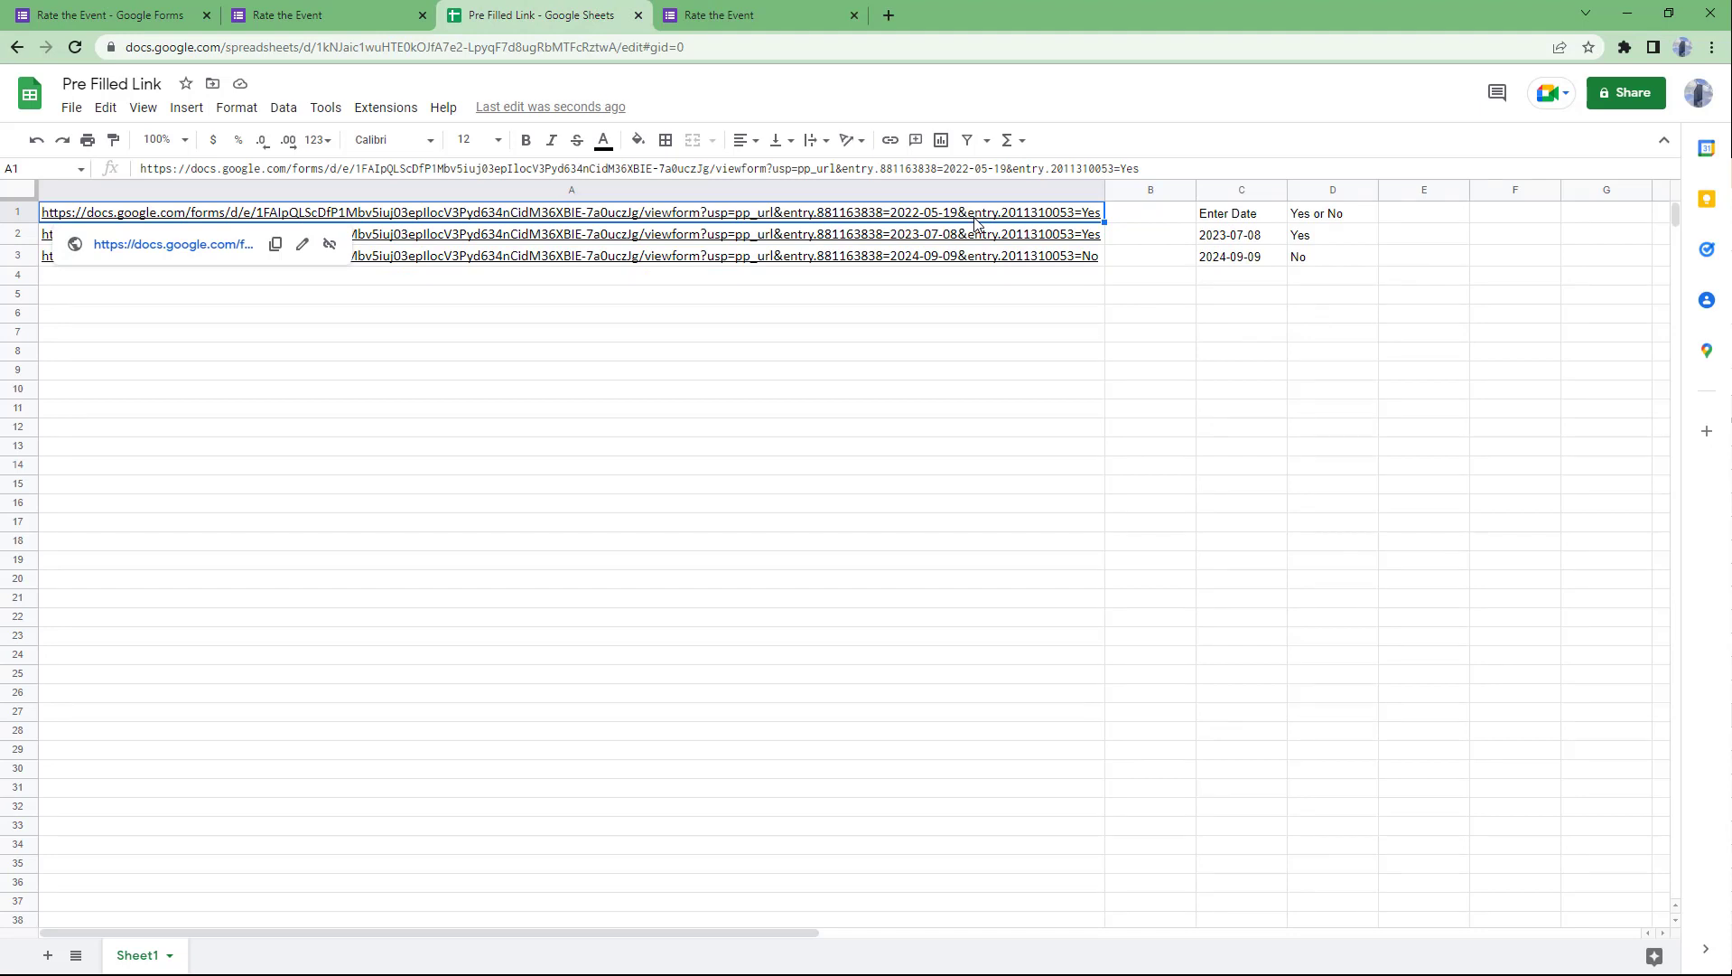
left_click(990, 236)
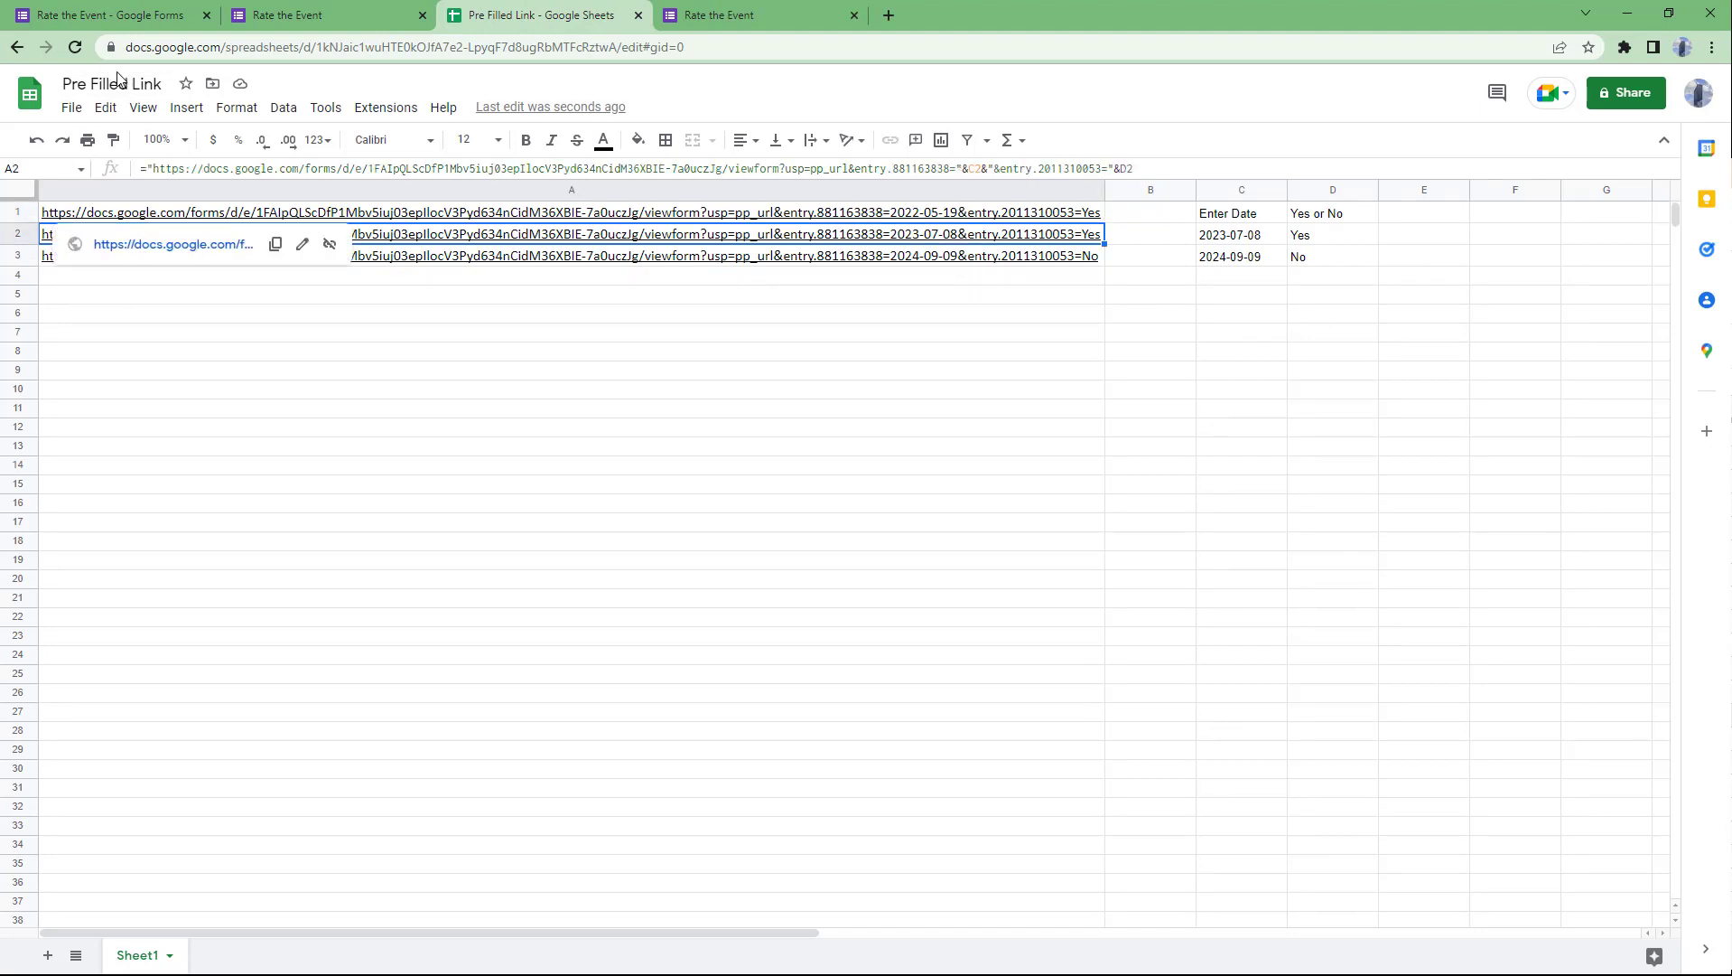
left_click(576, 318)
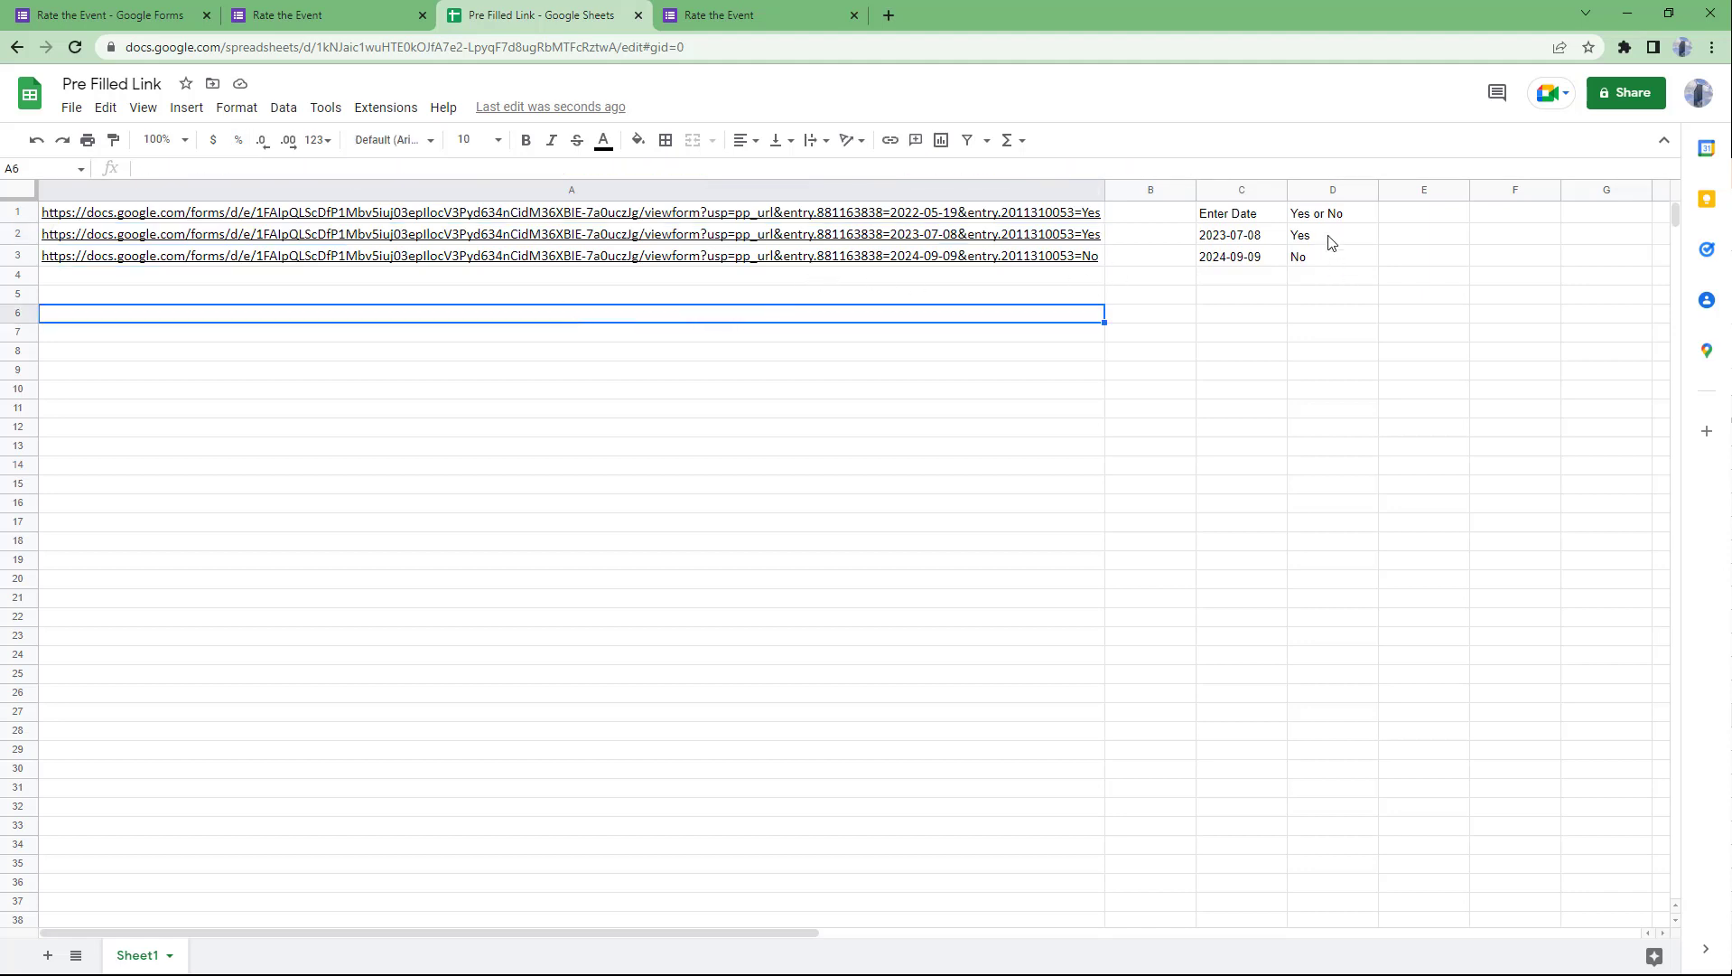
Step: Make the "Enter Date" and "Yes or No" headers in C1:D1 bold
left_click_drag(1275, 226, 1327, 215)
left_click(1334, 326)
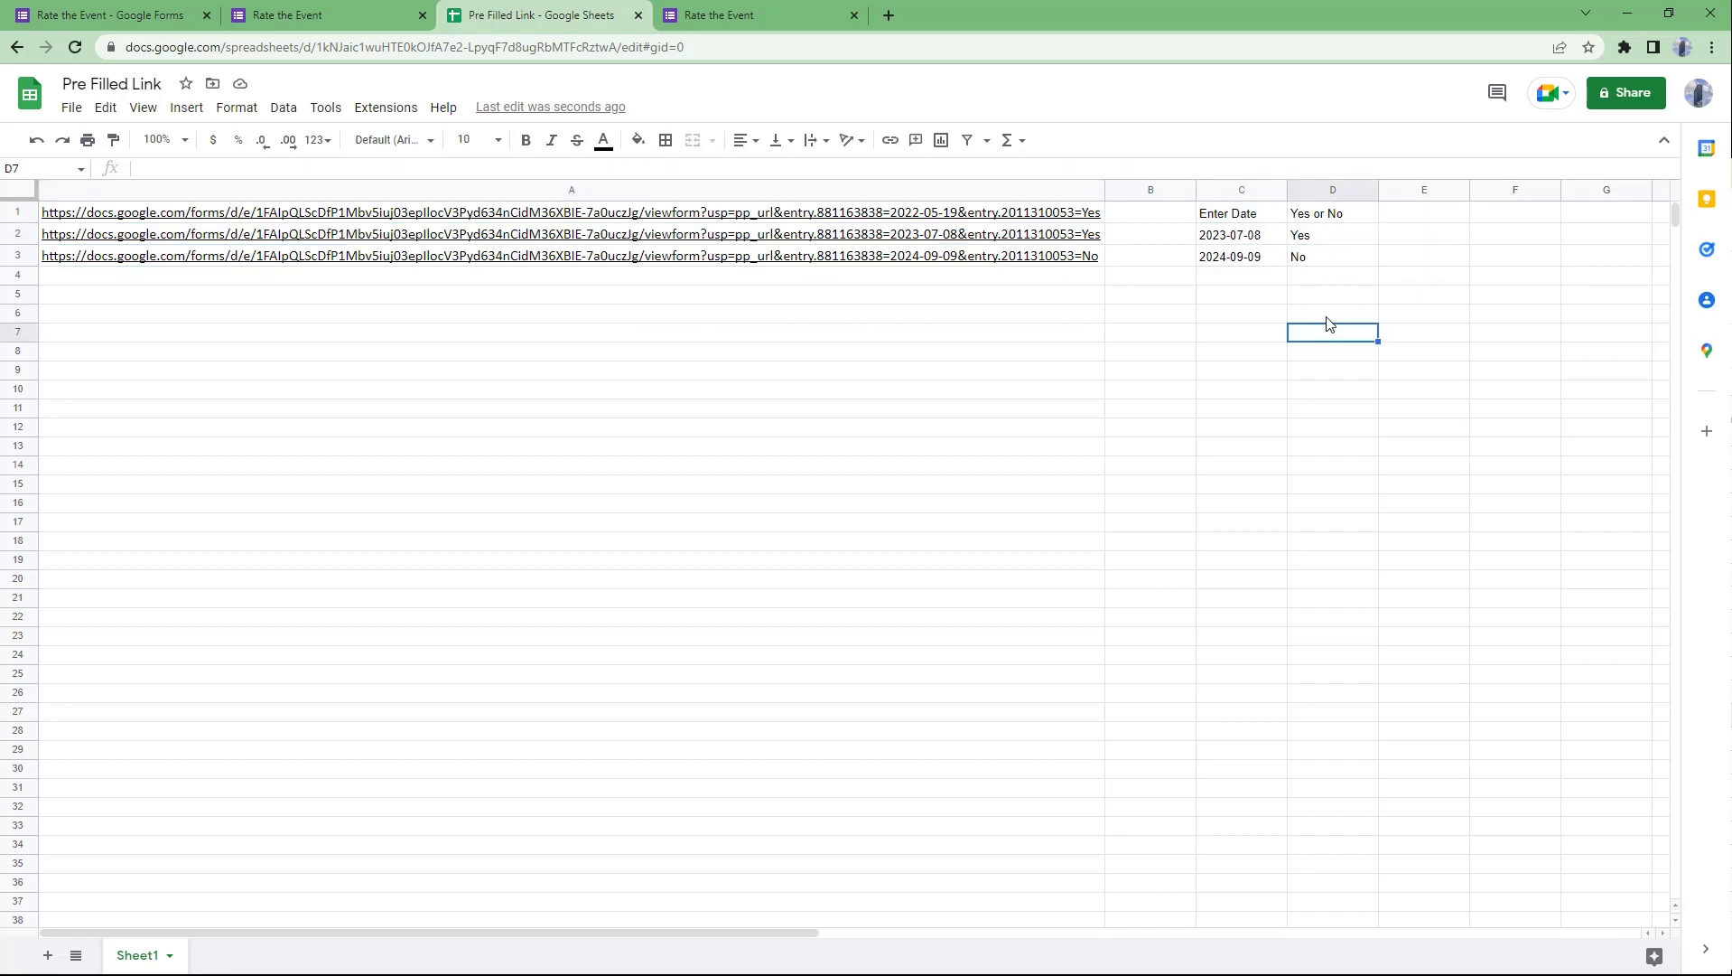
left_click_drag(1201, 215, 1321, 217)
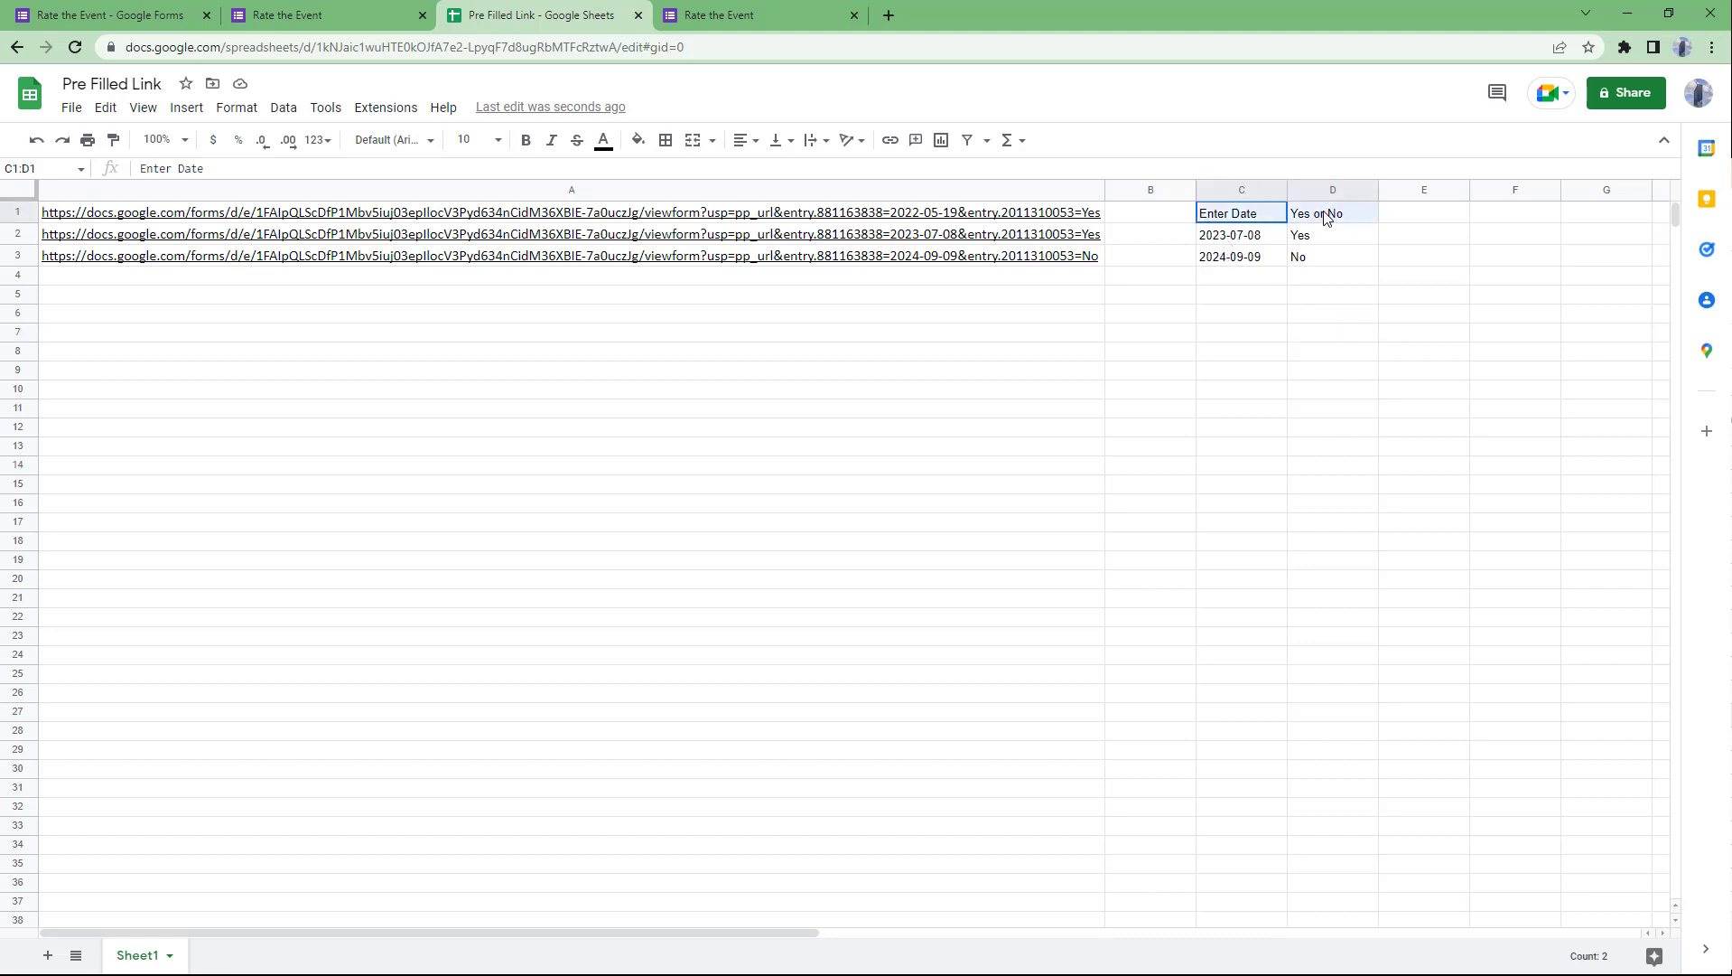
key("ctrl+b")
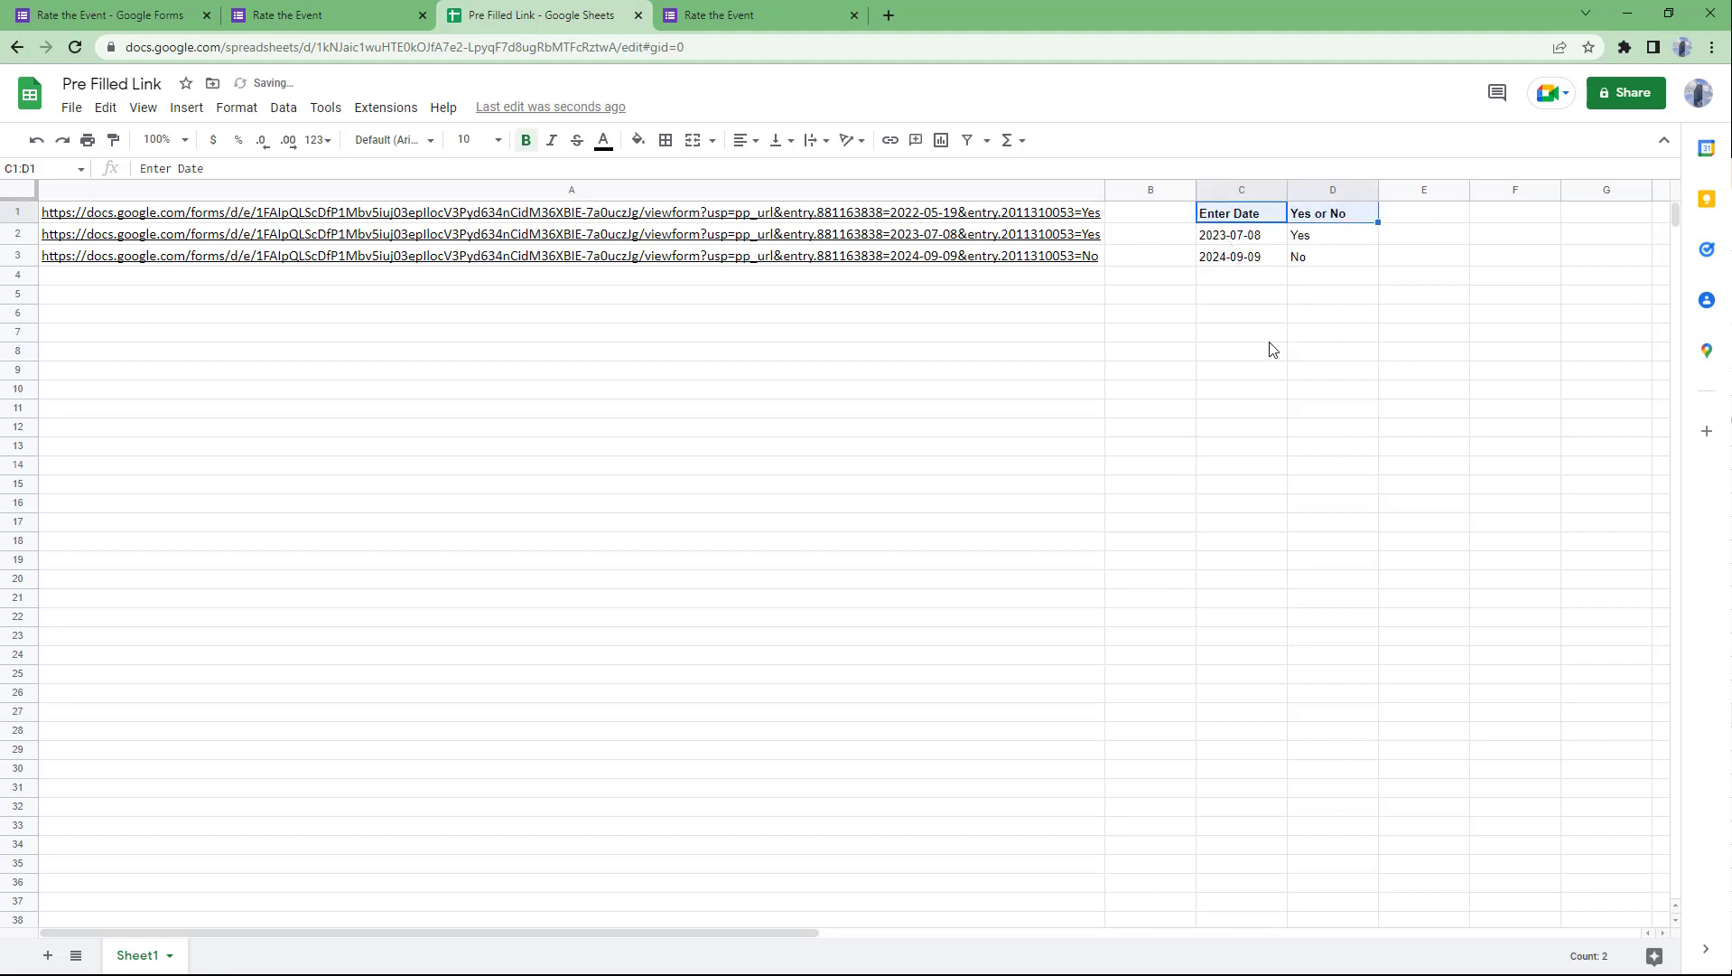
left_click(1268, 343)
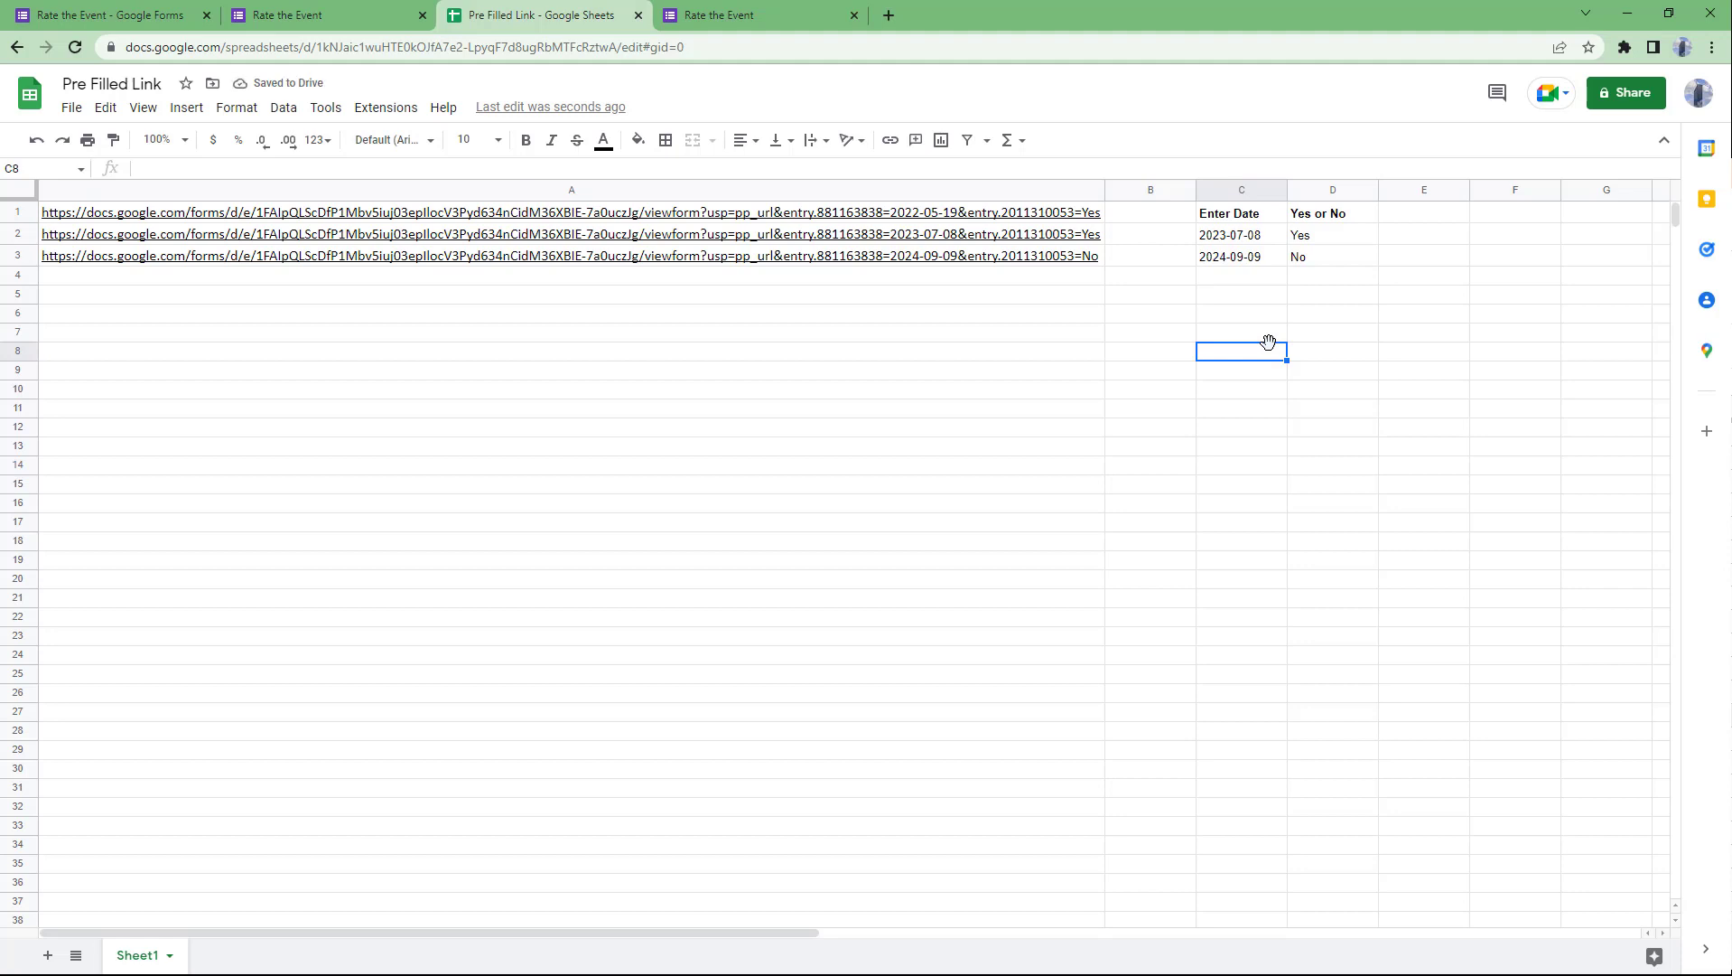